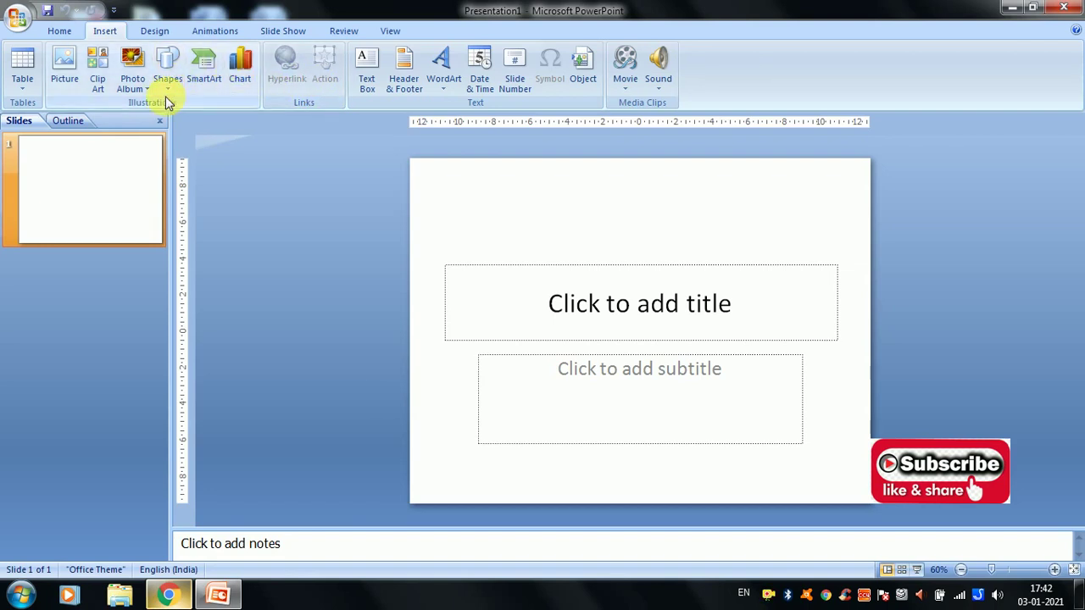
Leave the blank PowerPoint slide and switch to the YouTube channel page in Chrome
left_click(61, 32)
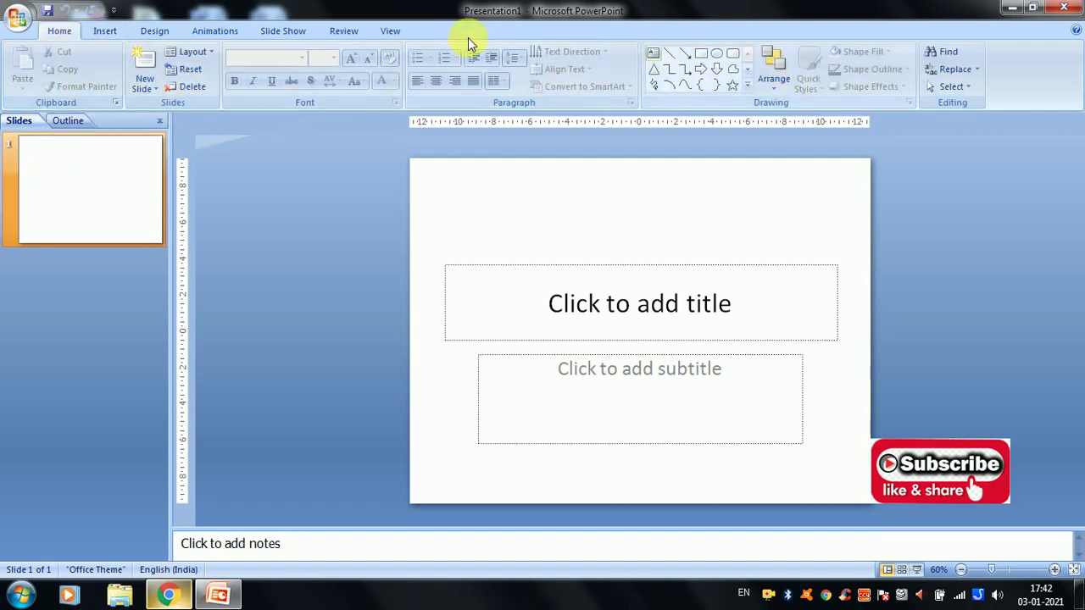
left_click(170, 596)
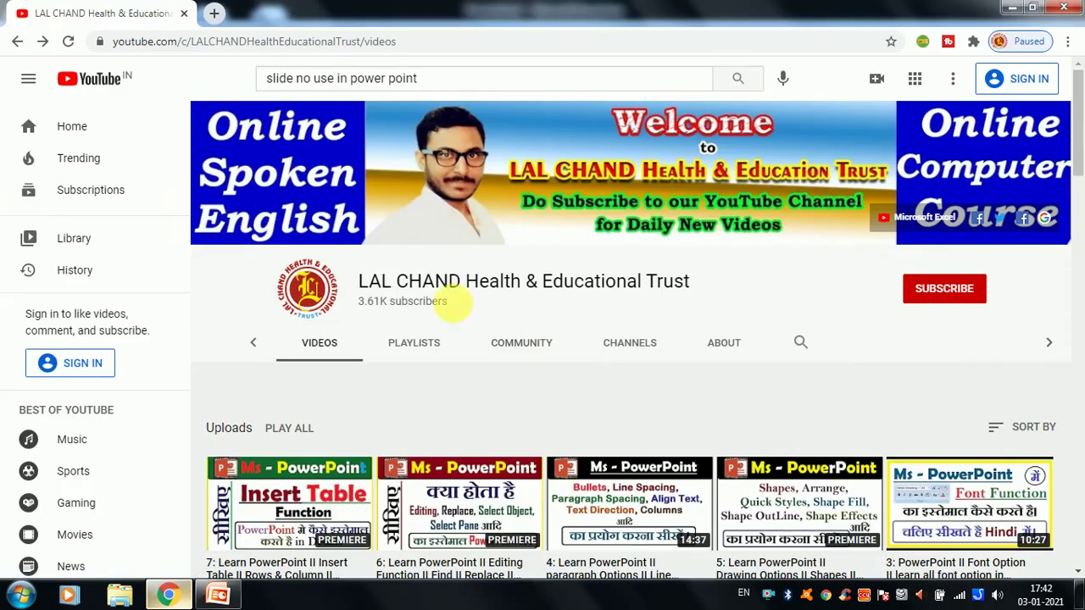
Scroll through the channel's Uploads grid and back up, then return to PowerPoint
scroll(1081, 156, "down", 3)
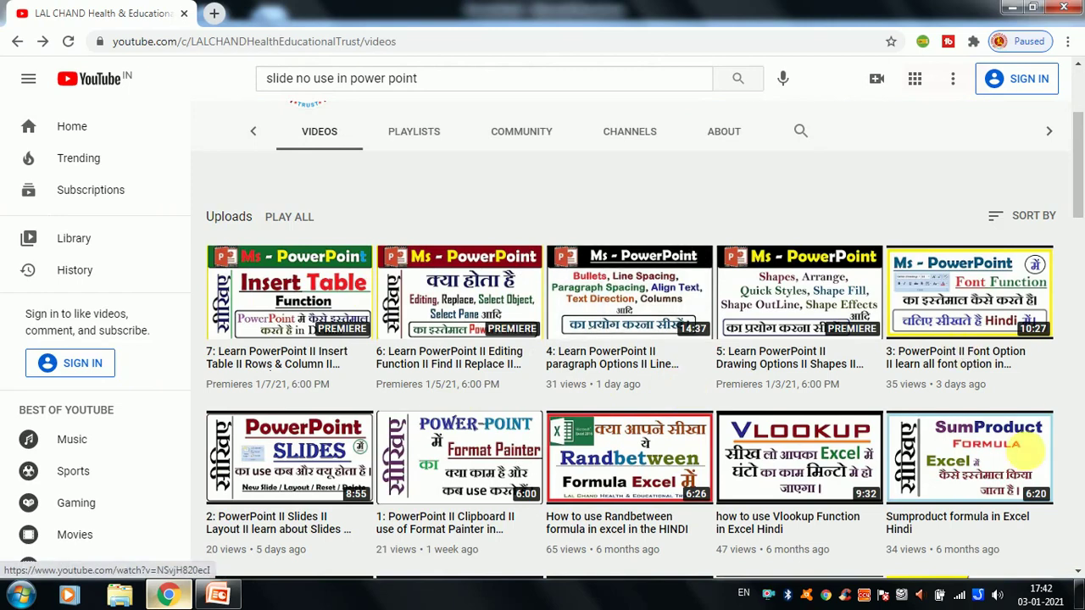
left_click_drag(1074, 181, 1082, 205)
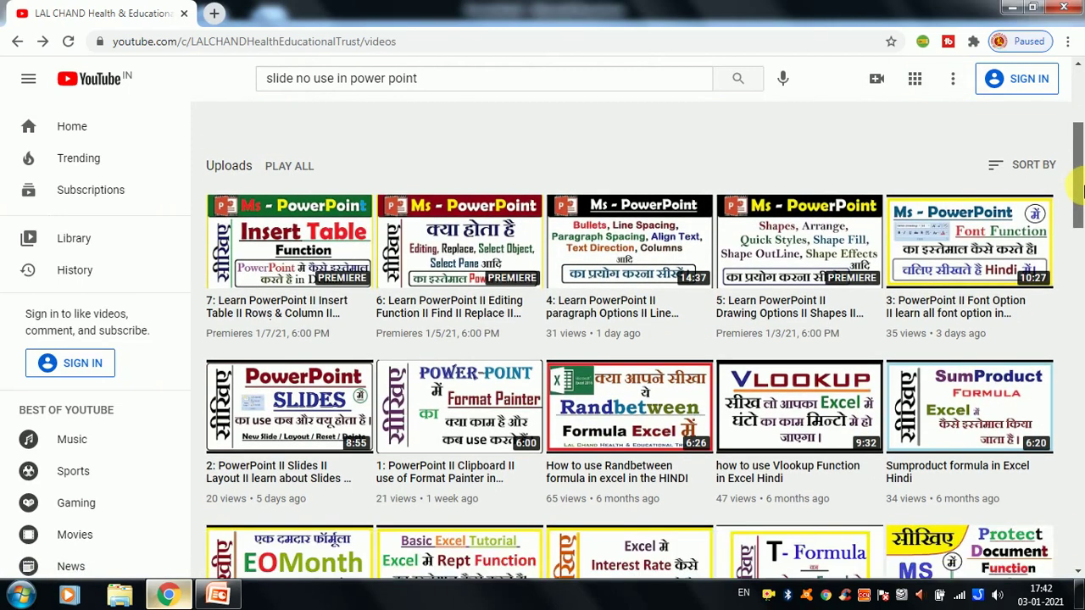
scroll(897, 323, "up", 5)
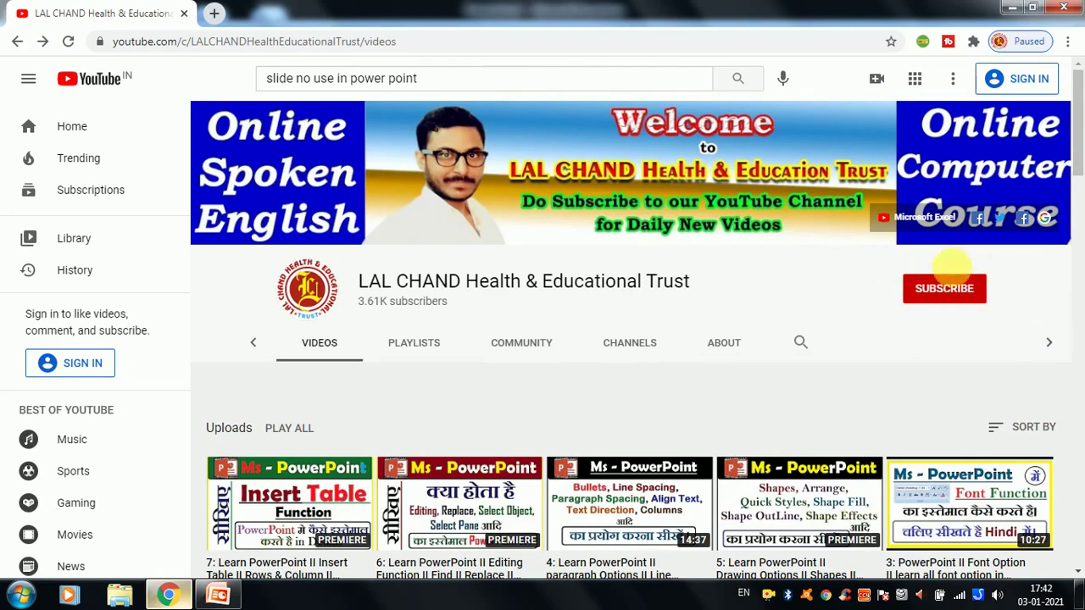
left_click_drag(1078, 127, 1078, 66)
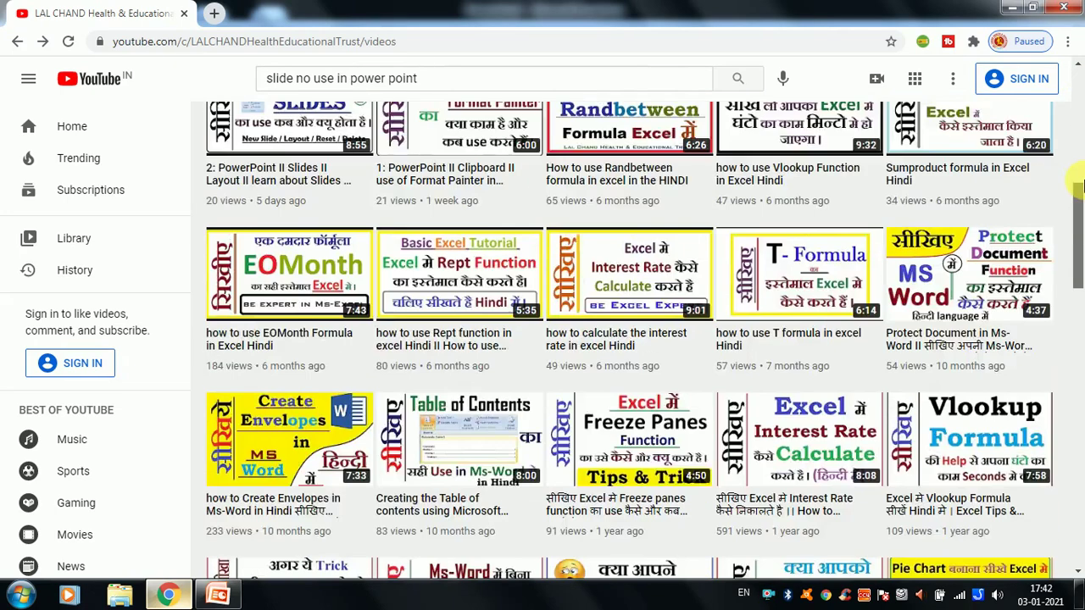
left_click(218, 596)
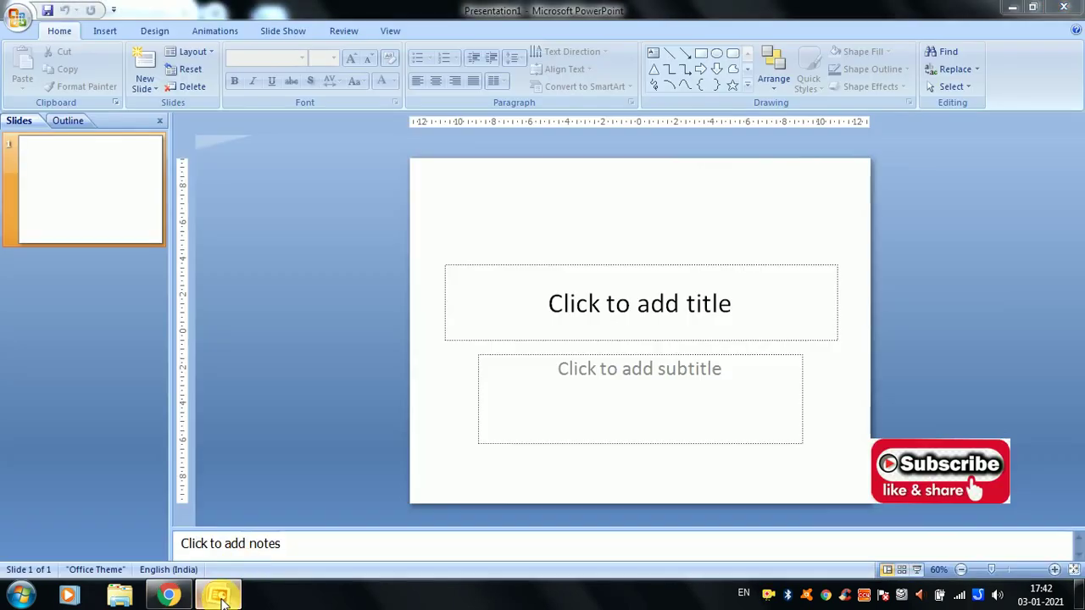
Delete the title and subtitle placeholders so slide 1 is empty
left_click(105, 31)
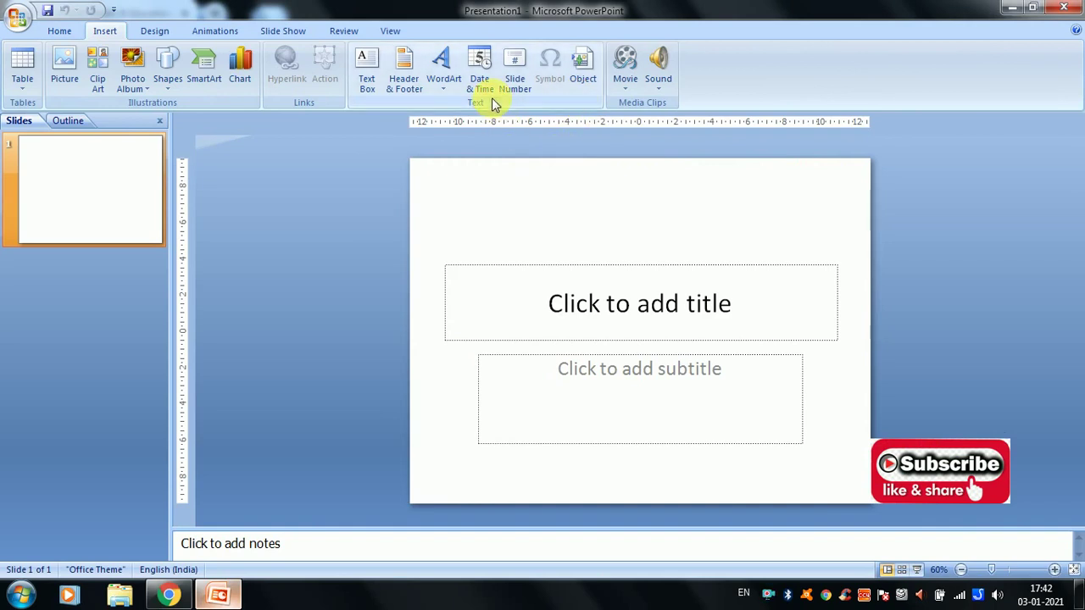
left_click(366, 95)
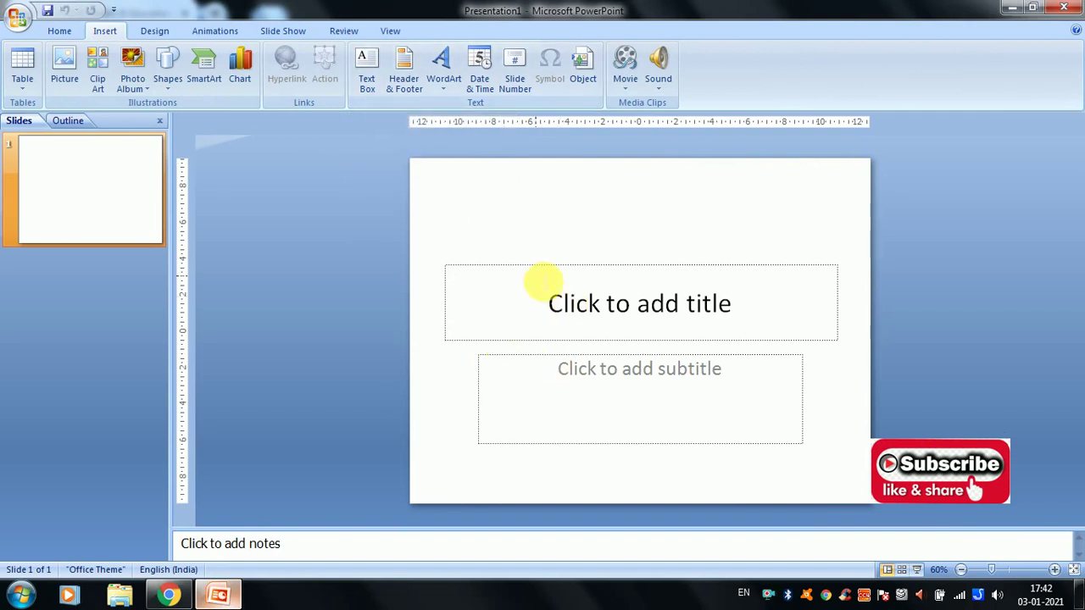
left_click(539, 271)
key("Escape")
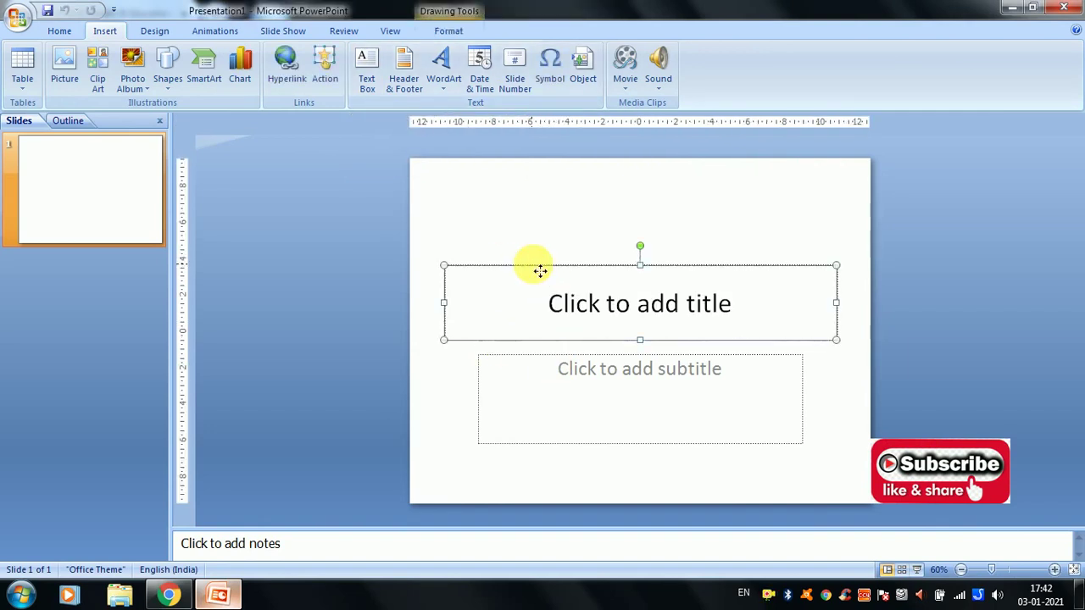
key("Delete")
left_click(551, 360)
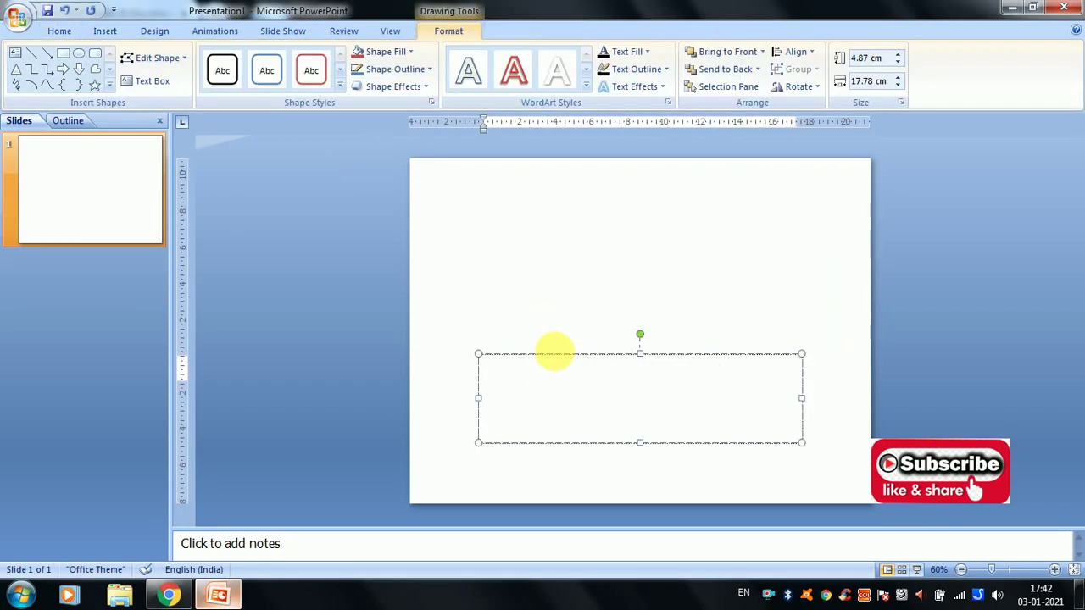
key("Delete")
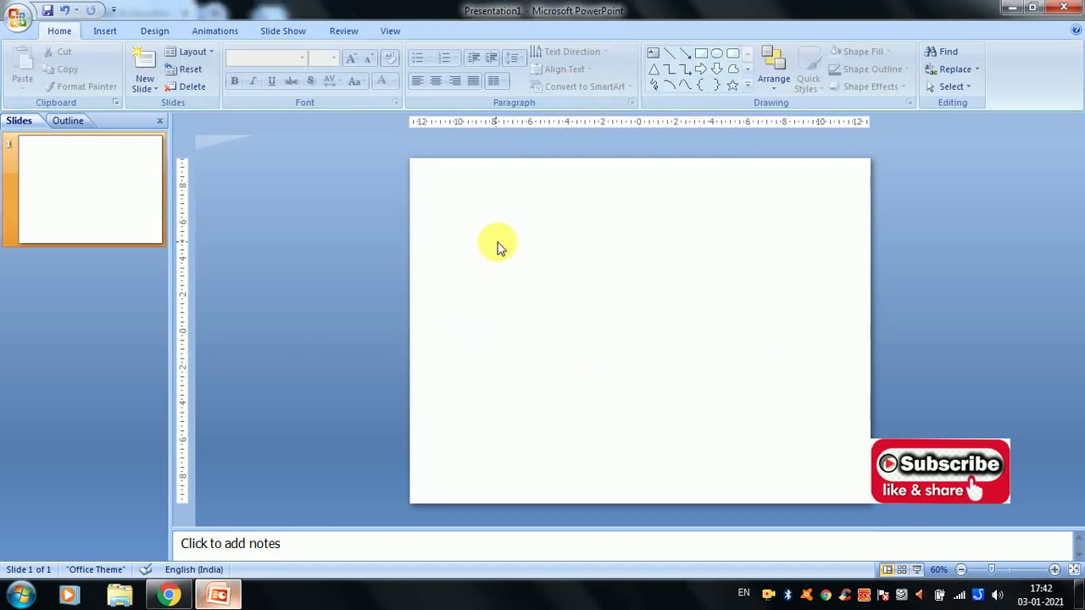
left_click(105, 31)
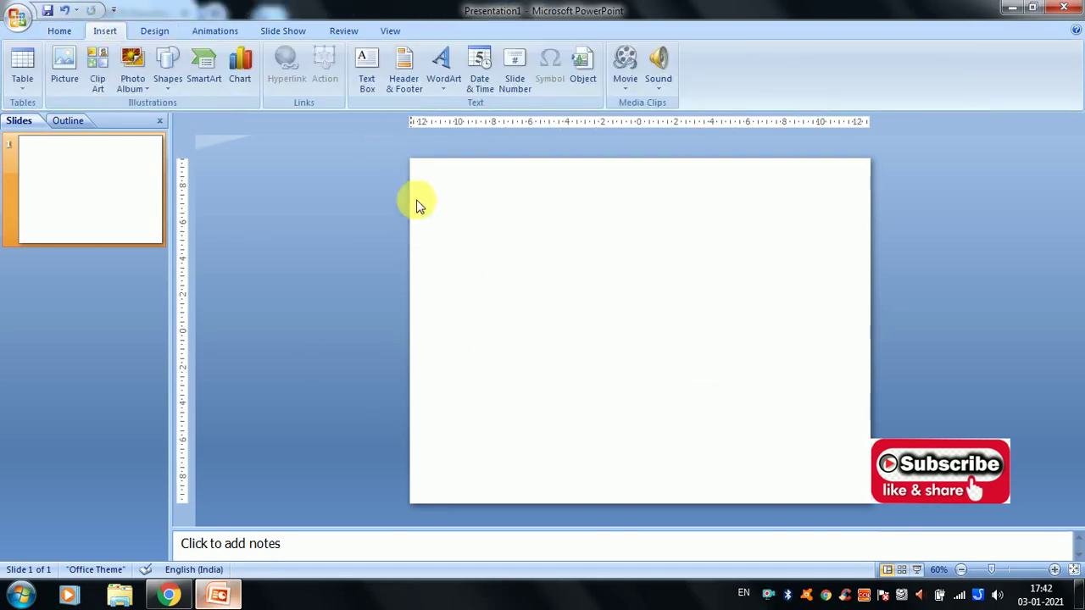
Draw a text box reading 'Welcome to the our Channel' with the trust's name below, and widen it
left_click(365, 86)
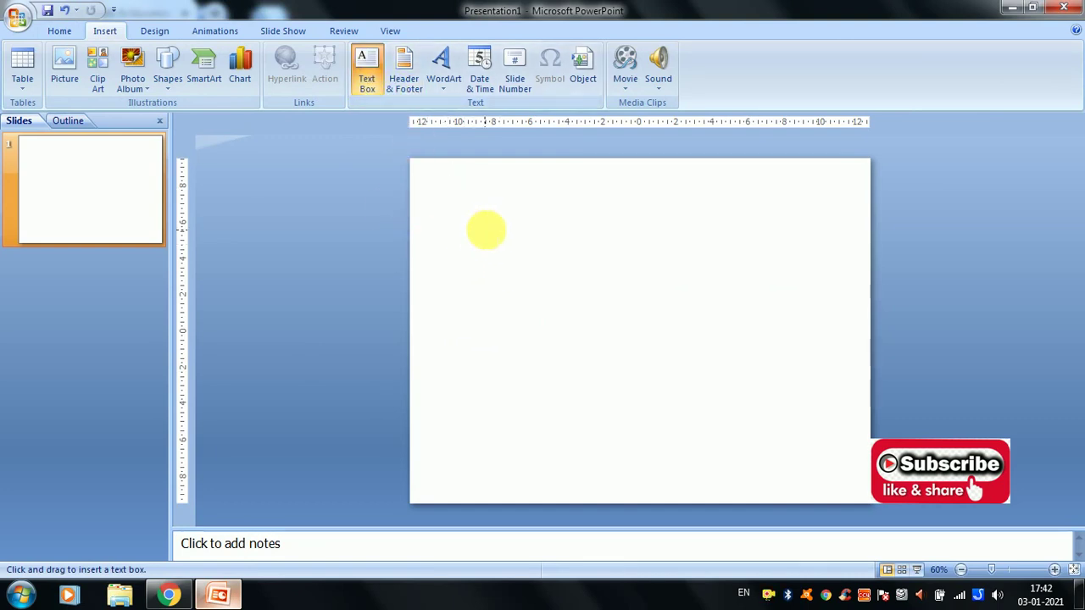
left_click_drag(462, 220, 712, 339)
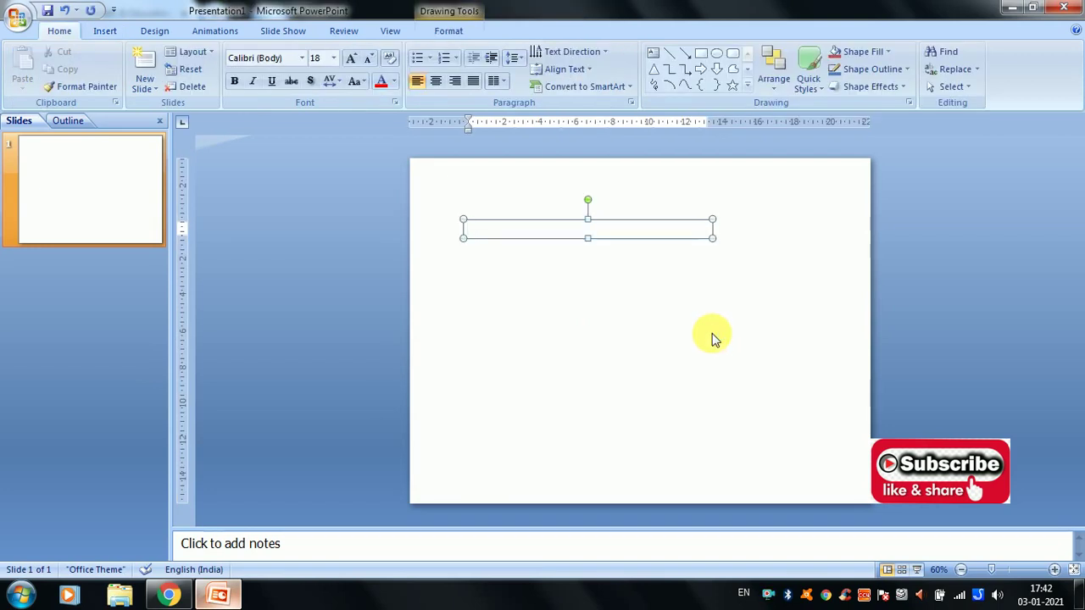
type("Th")
type("e")
key("BackSpace")
key("BackSpace")
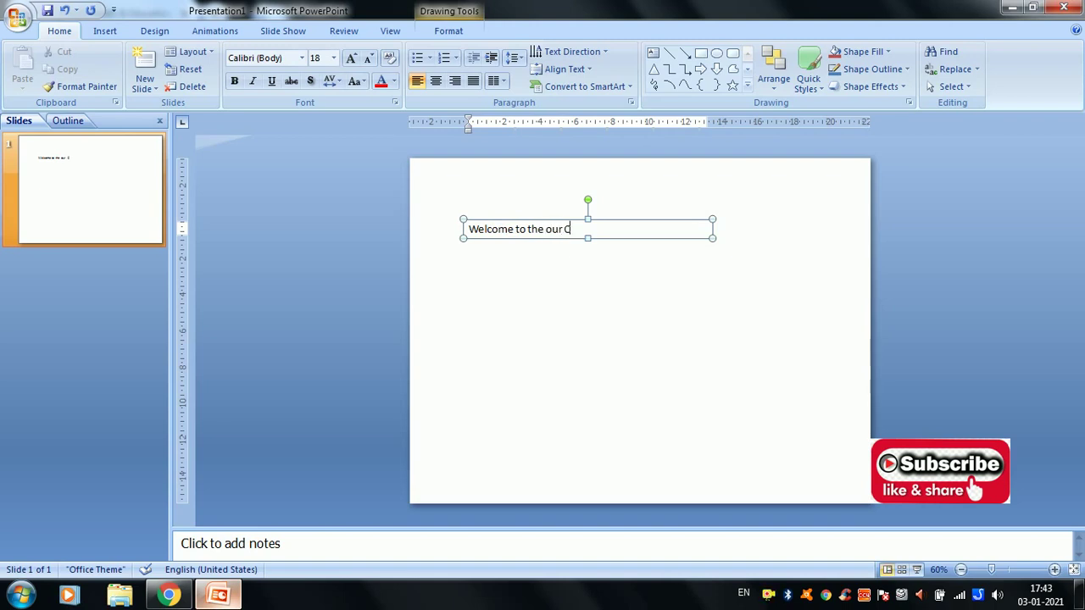
type("l")
key("Return")
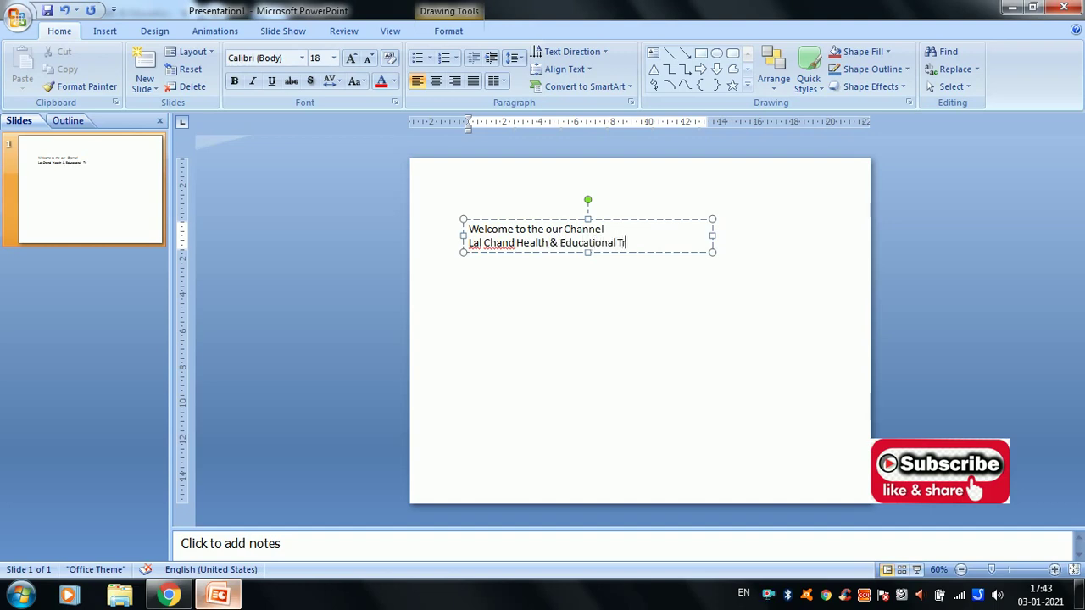
left_click(716, 256)
left_click_drag(796, 357, 798, 357)
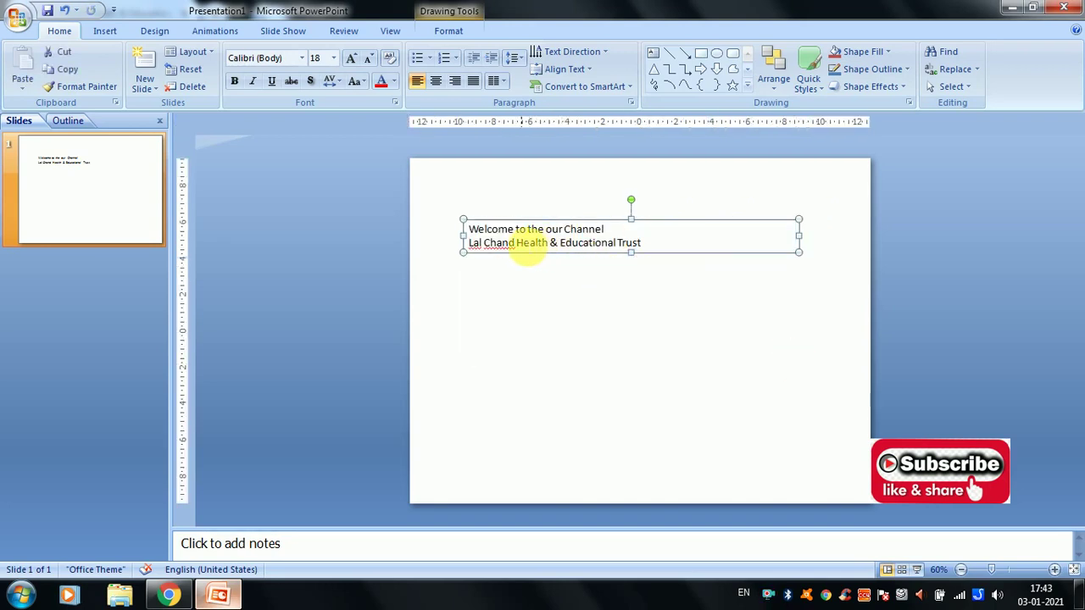
Set the welcome text to Aharoni 32 pt, centred, and widen the box on both sides
left_click(526, 245)
key("ctrl+a")
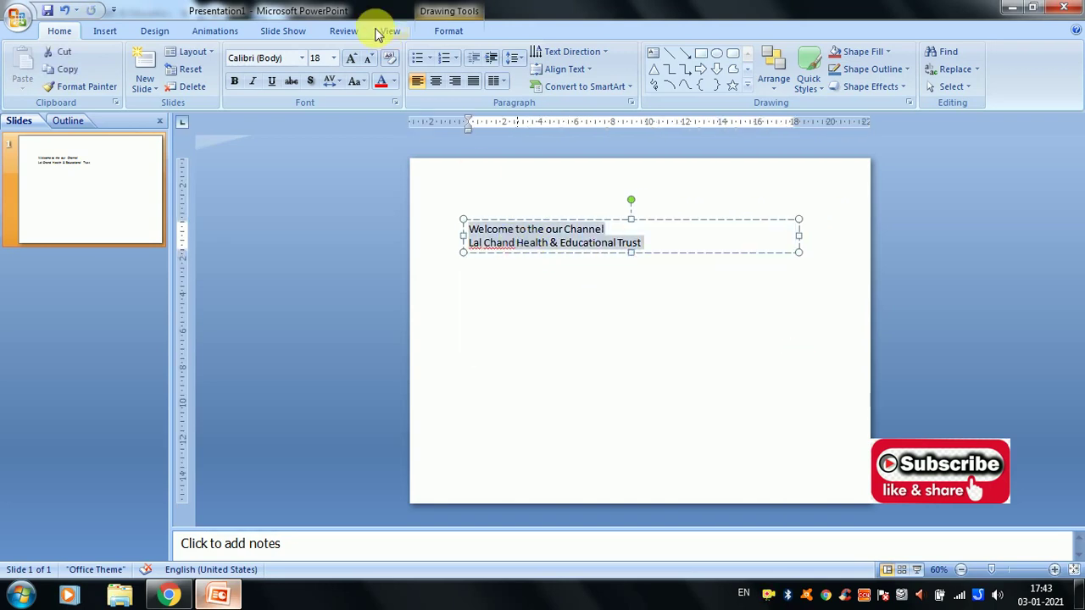
left_click(352, 59)
left_click(353, 59)
left_click(353, 59)
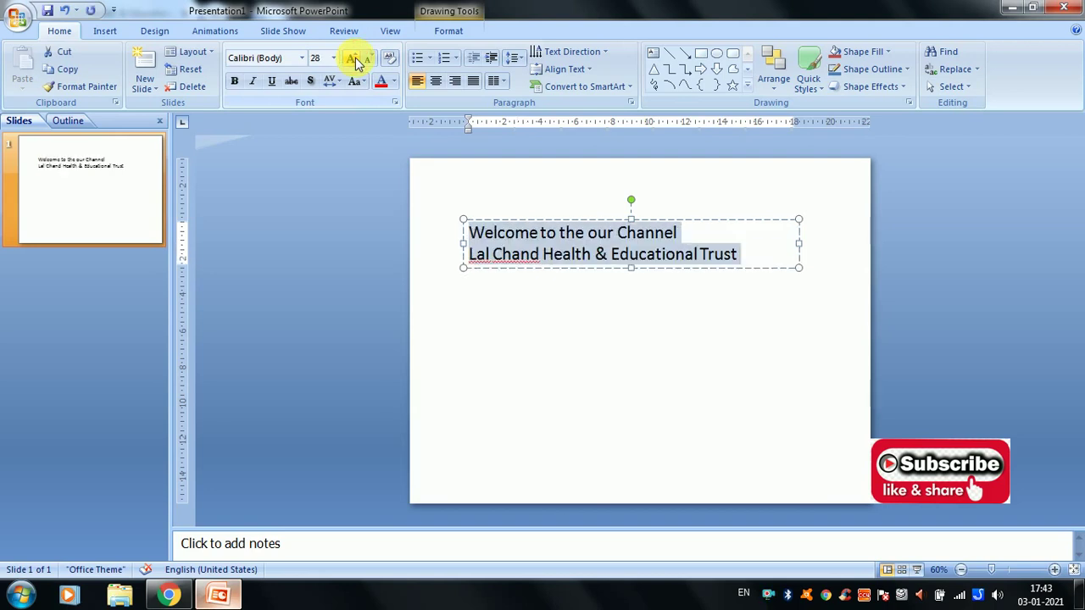
left_click(352, 60)
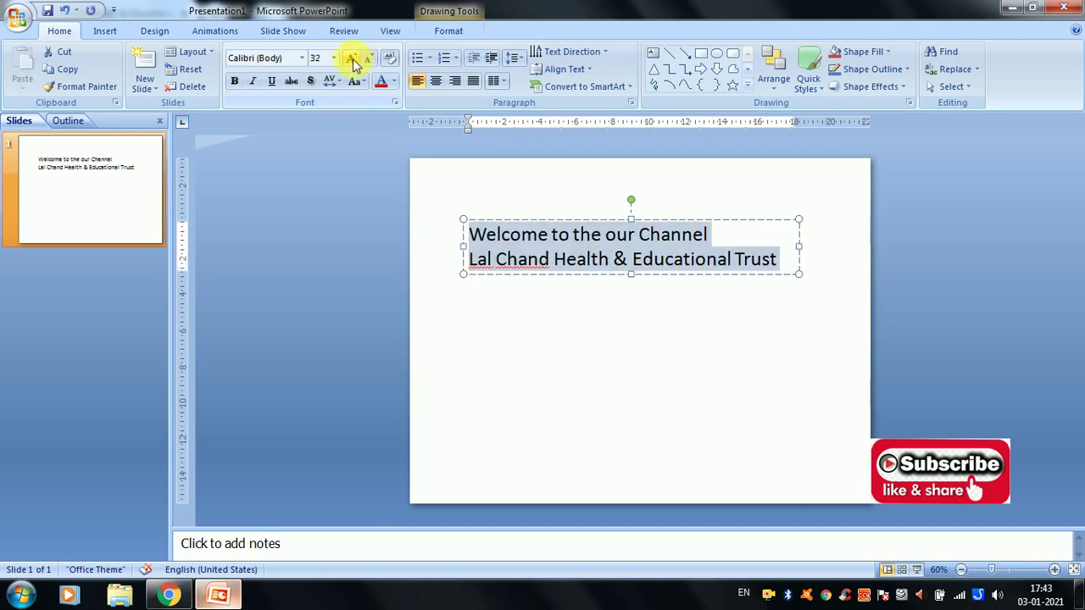
left_click(435, 81)
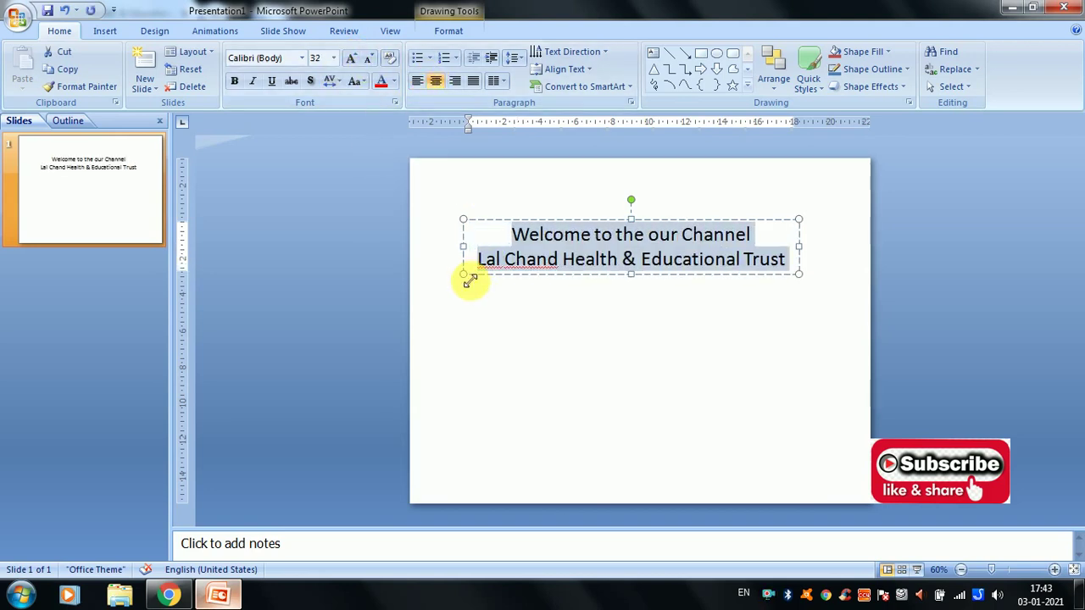
left_click(301, 58)
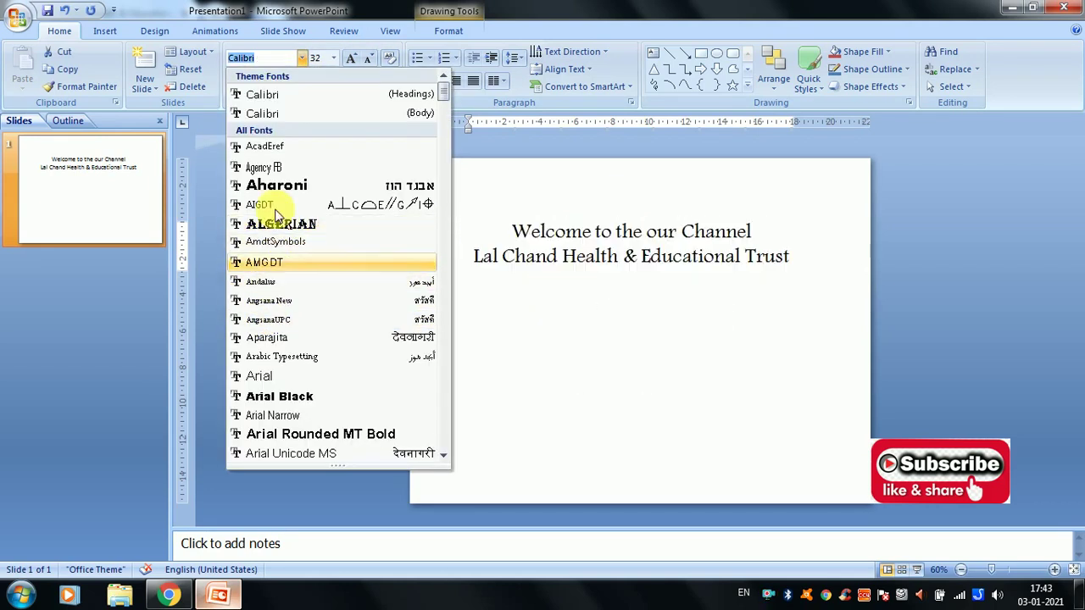
left_click(277, 186)
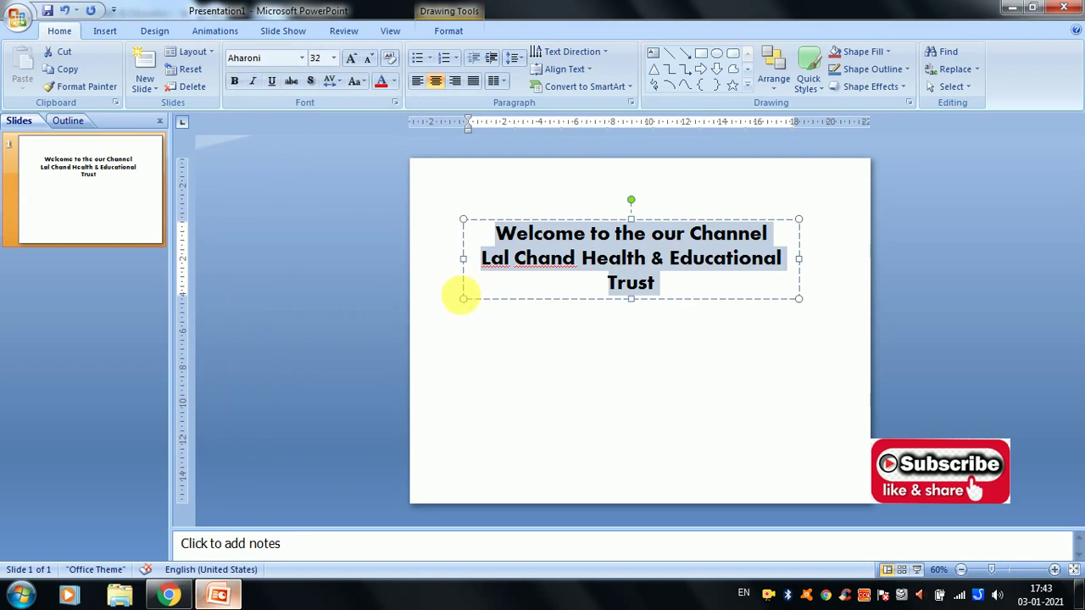
left_click_drag(463, 299, 438, 299)
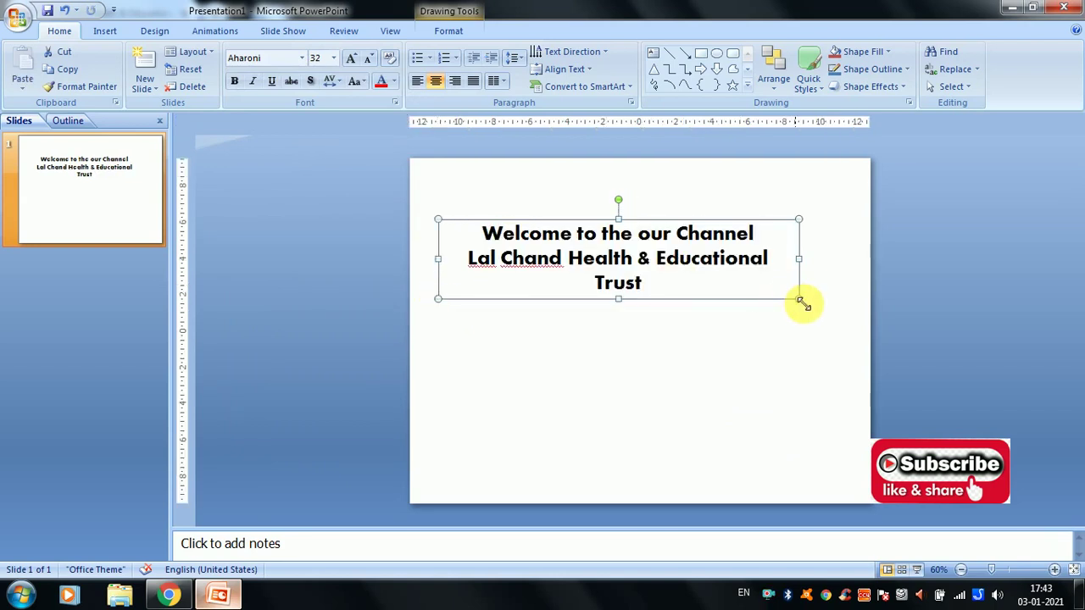
left_click_drag(798, 298, 845, 298)
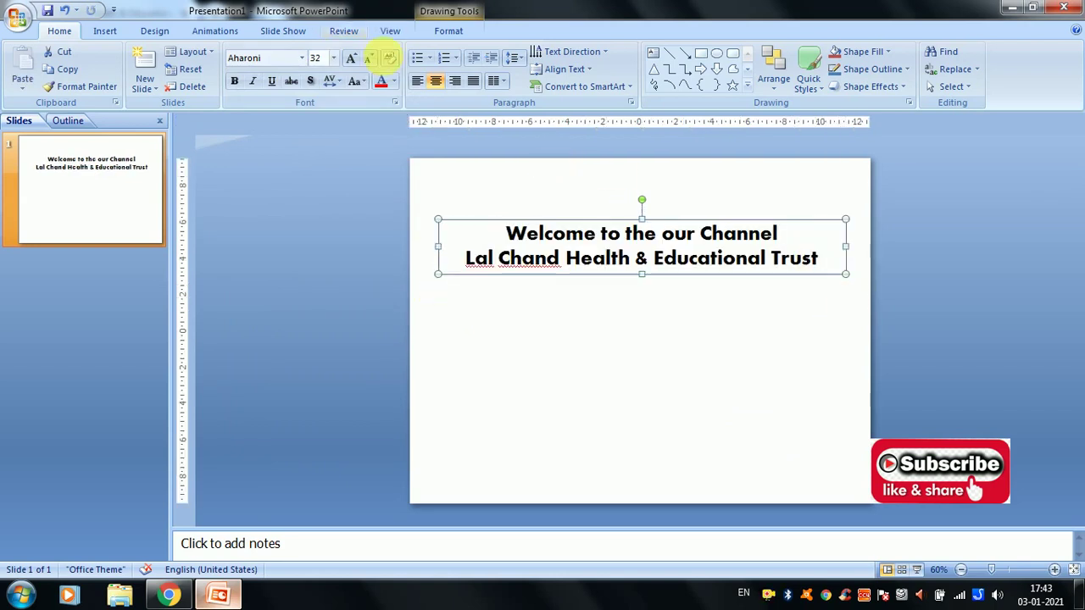
Move the welcome text box lower on the slide and apply the orange WordArt style
left_click(444, 35)
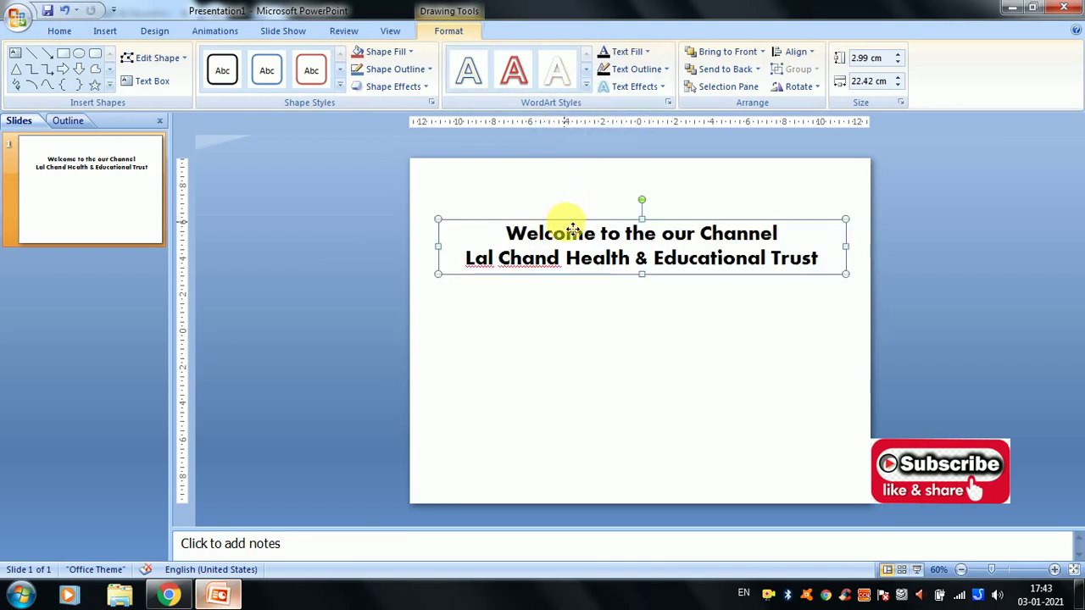
left_click_drag(572, 229, 573, 369)
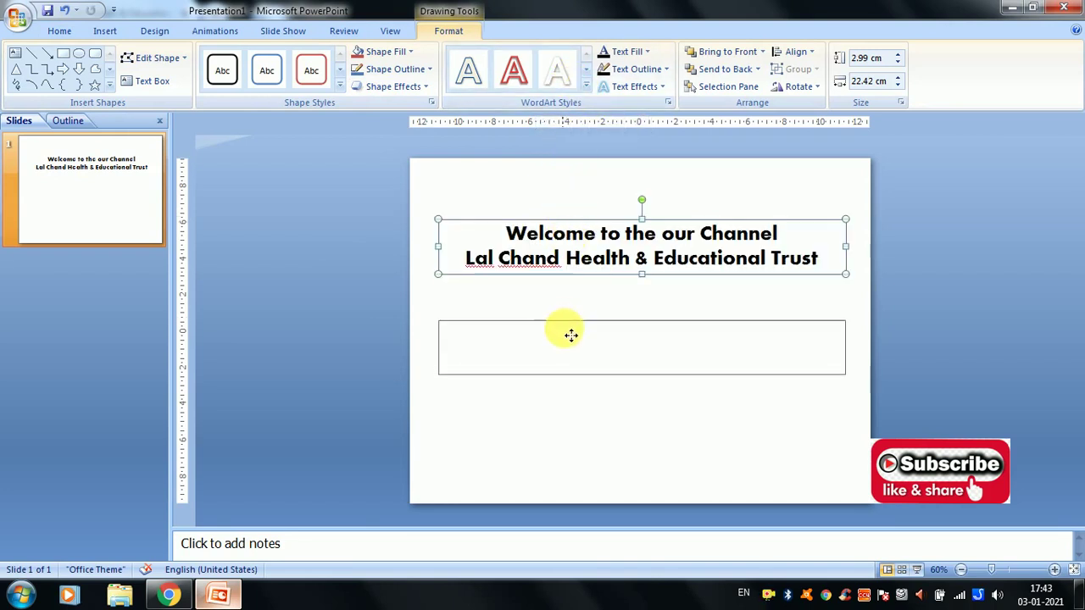
left_click(586, 86)
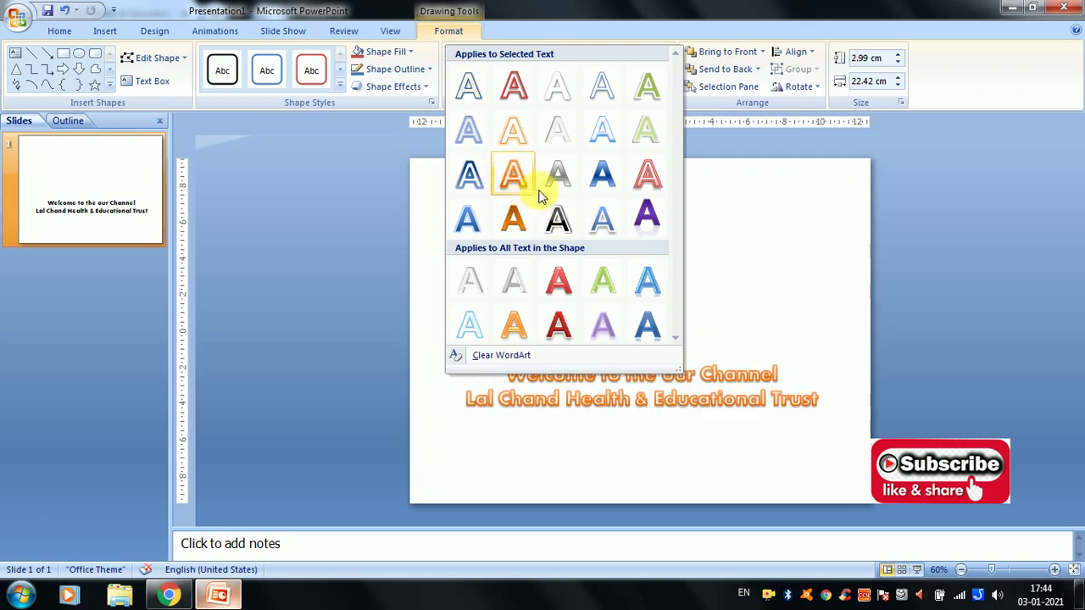
left_click(519, 172)
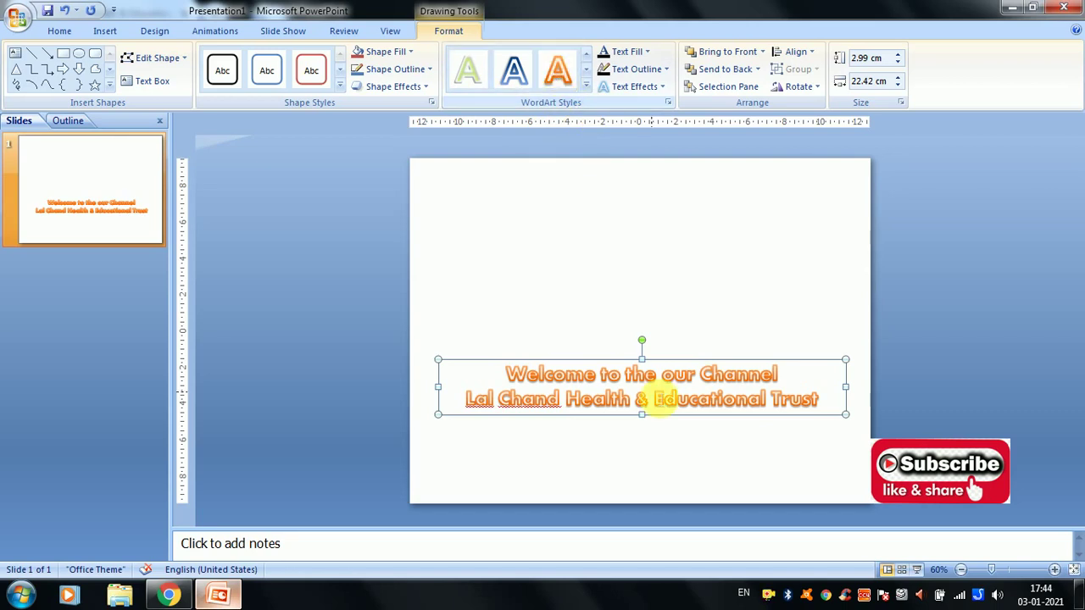
Give the welcome text a purple fill, then begin choosing a picture fill instead
left_click(636, 53)
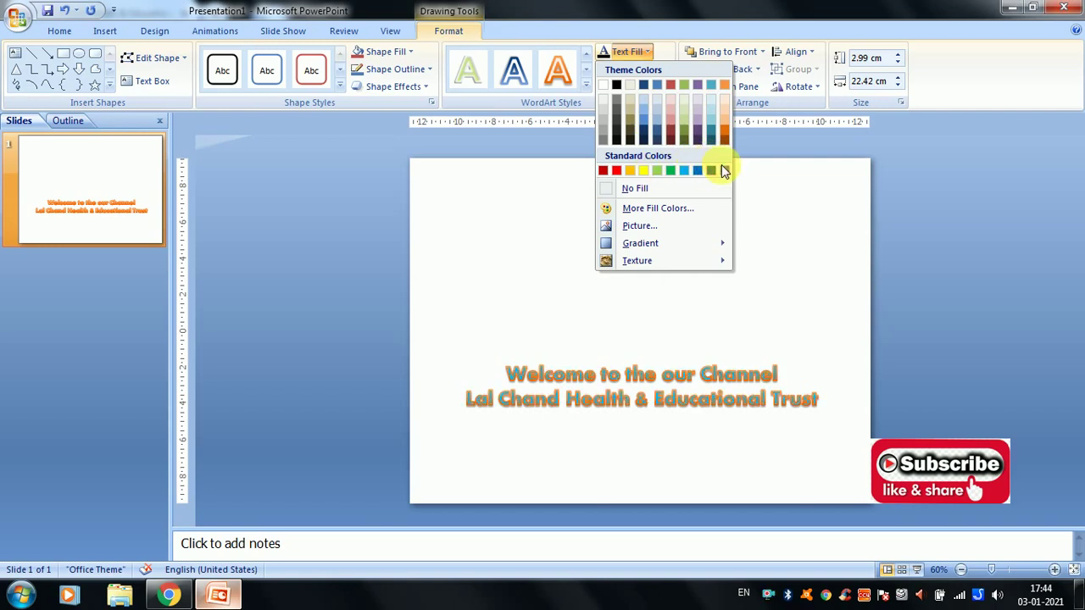
left_click(722, 172)
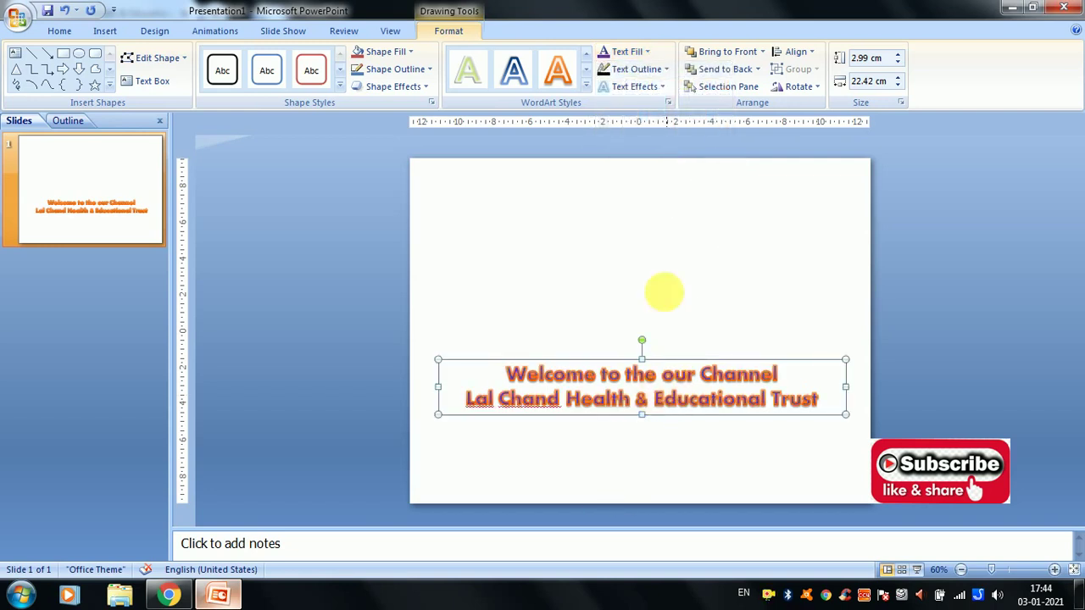
left_click(646, 51)
mouse_move(641, 243)
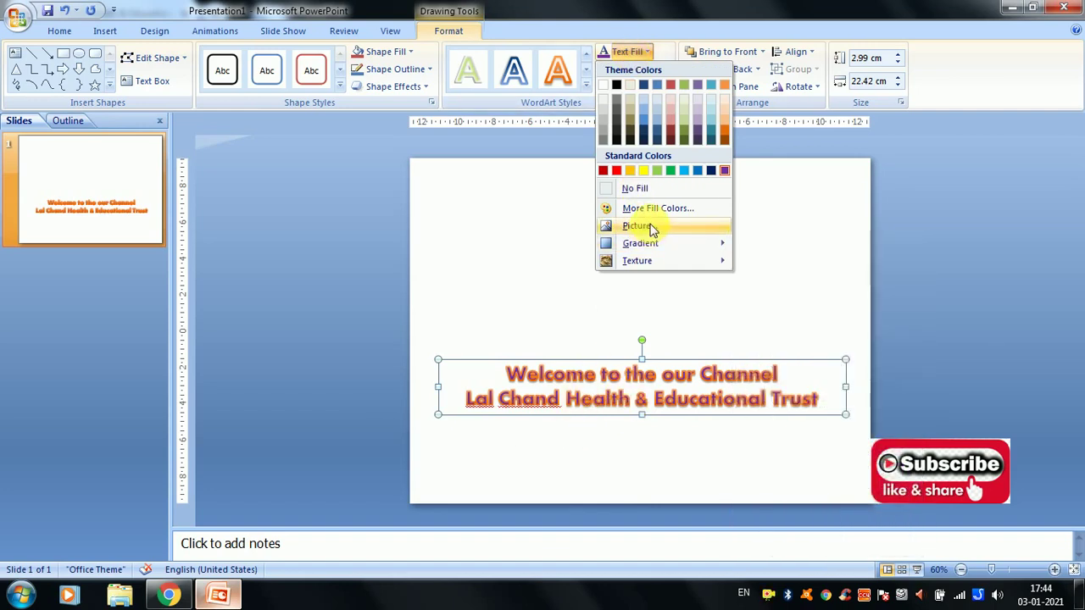
key("Escape")
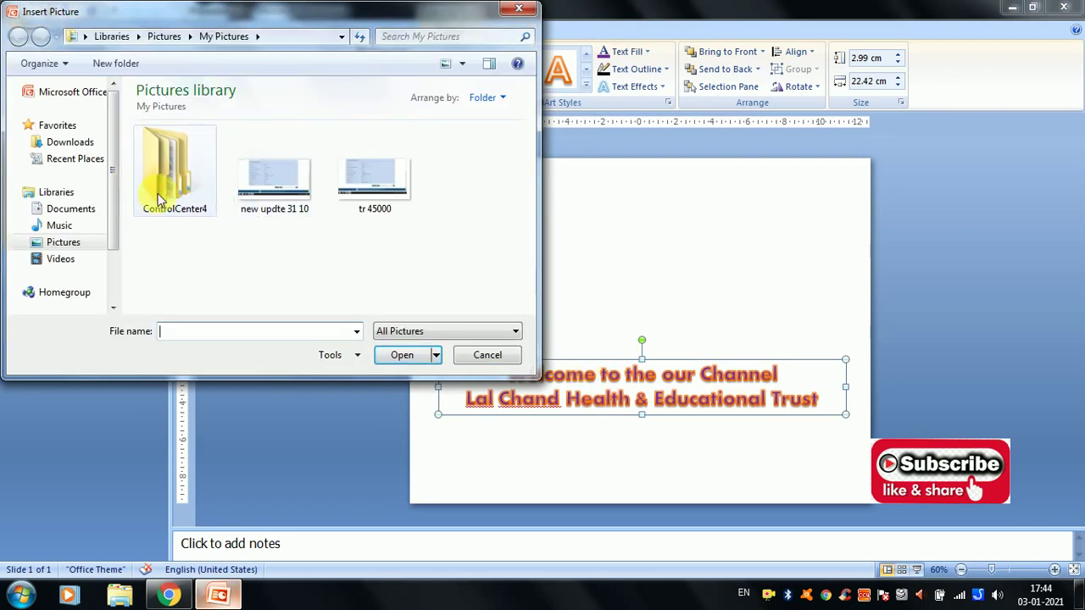
Fill the welcome text with the Penguins sample picture, then select everything after 'Welcome'
double_click(172, 176)
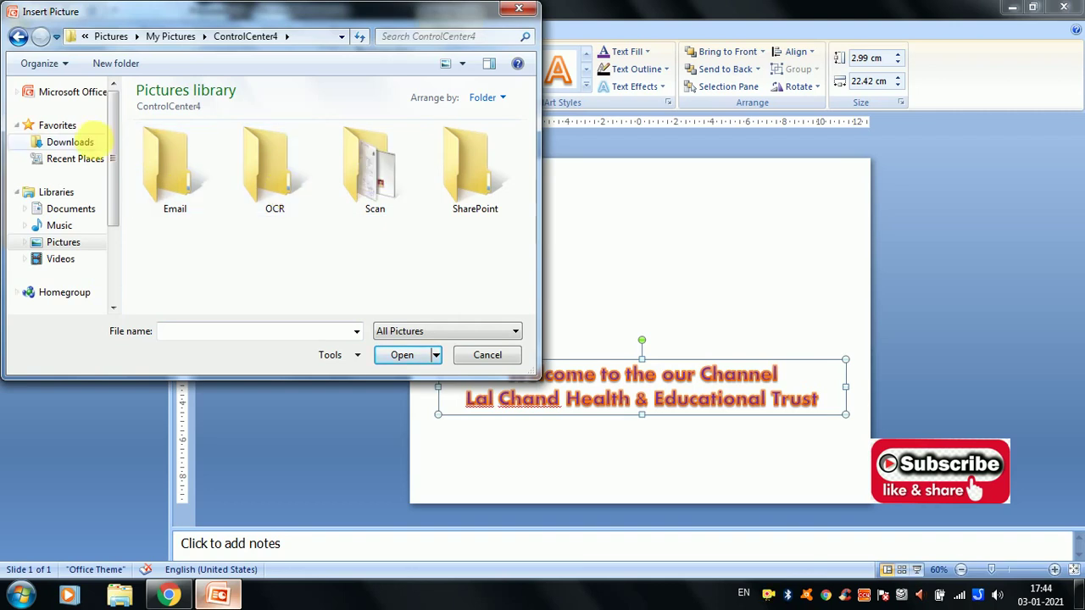
left_click(96, 145)
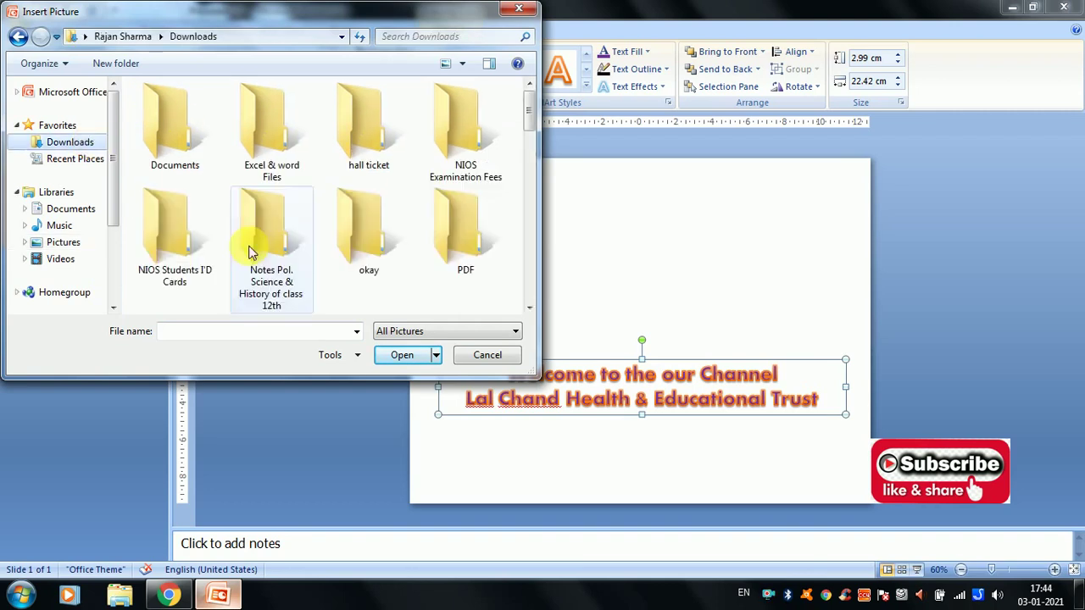
left_click(76, 243)
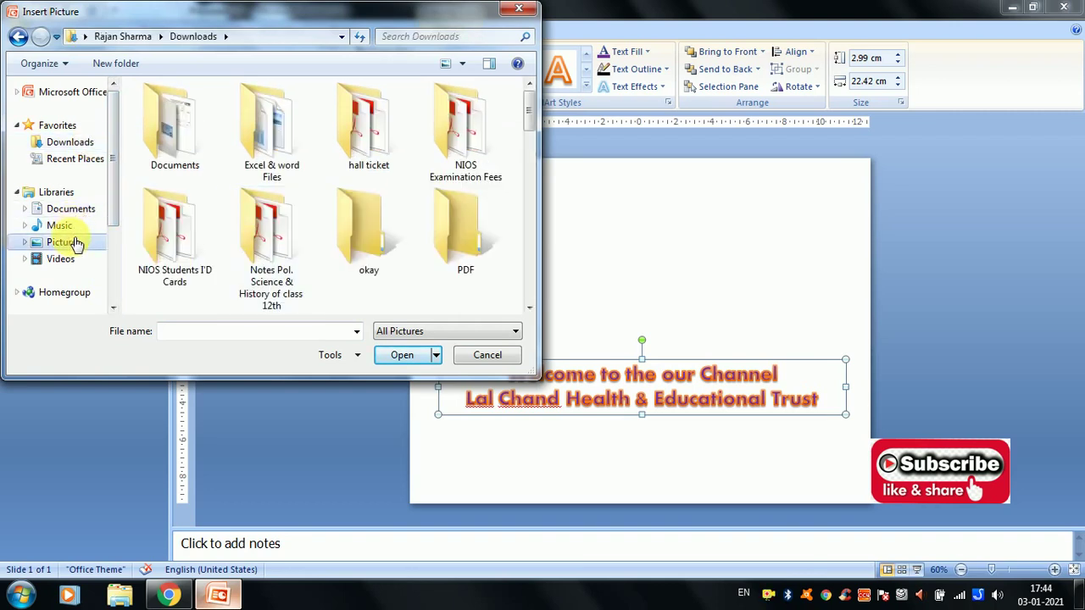
left_click(183, 297)
double_click(182, 297)
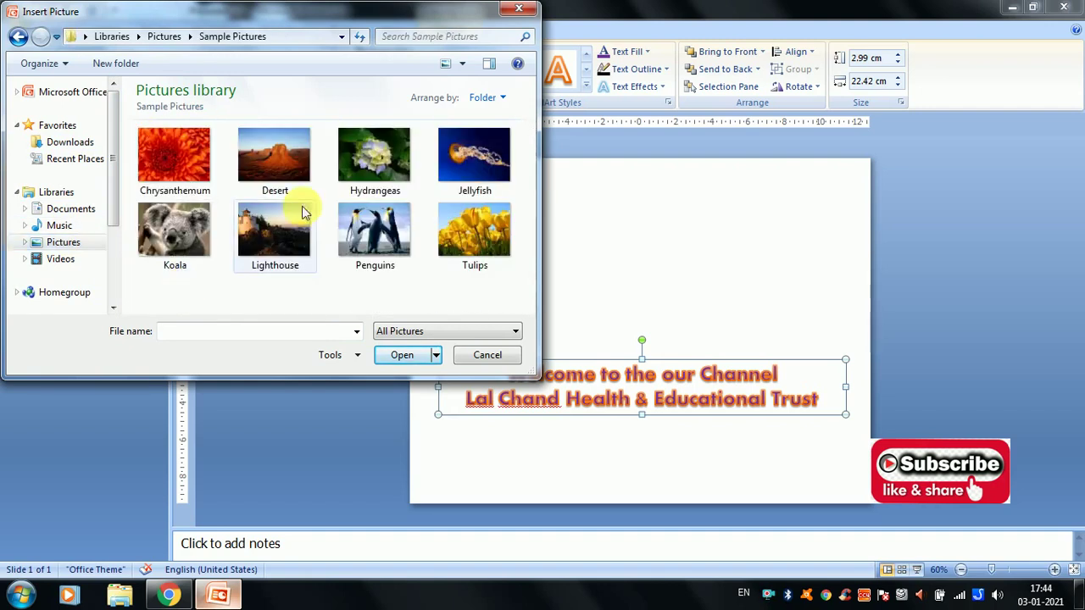
left_click(179, 241)
left_click(379, 245)
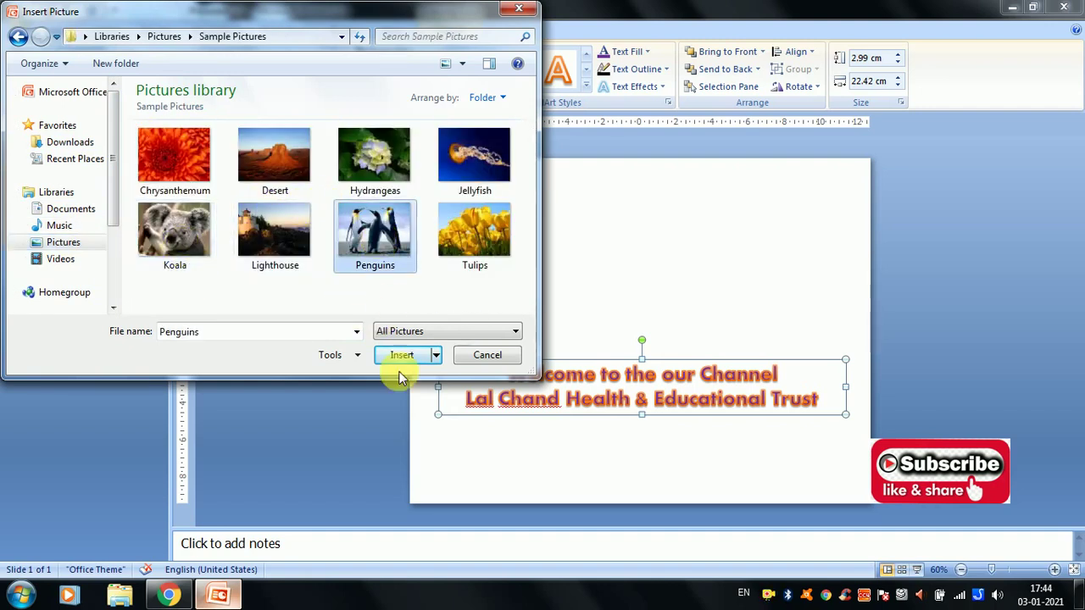
left_click(404, 357)
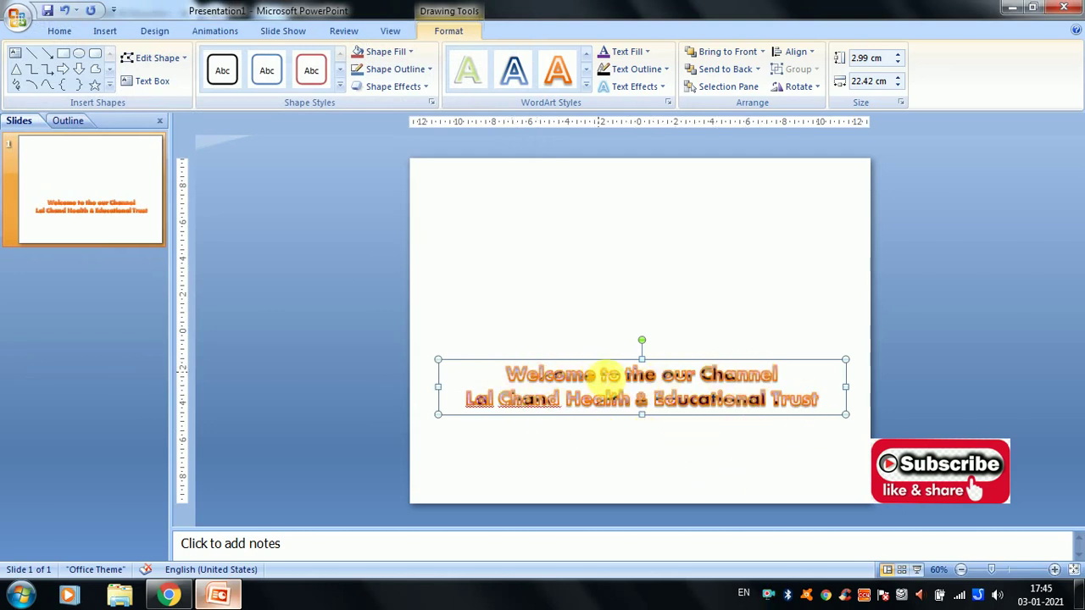
left_click_drag(603, 374, 831, 419)
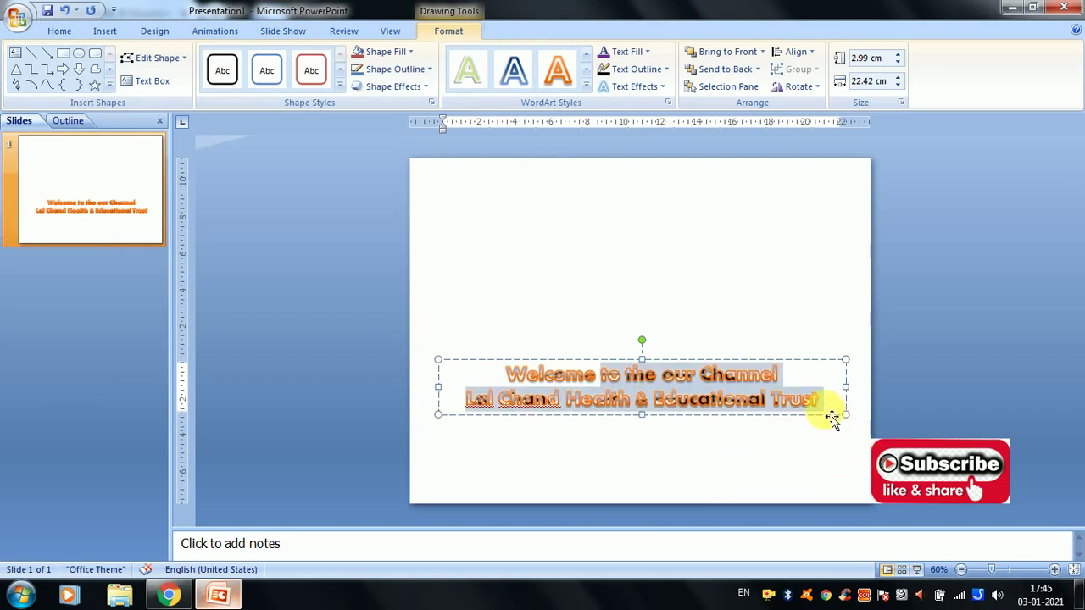
Delete the selected text so only 'Welcome' remains, and enlarge it
key("Delete")
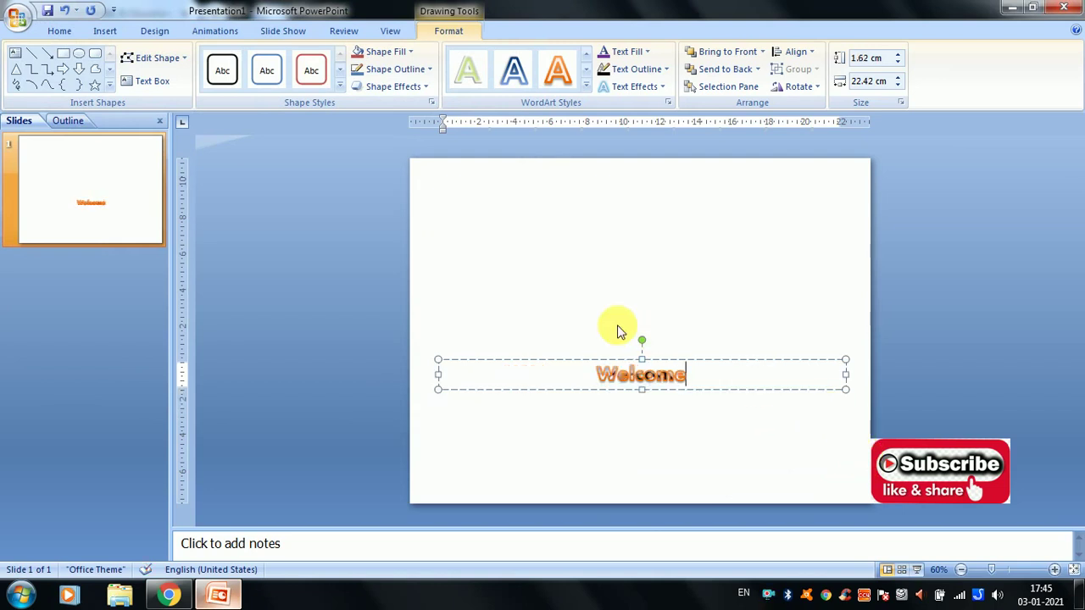
key("ctrl+shift+period")
key("ctrl+shift+period")
key("ctrl+shift+period")
key("ctrl+shift+period")
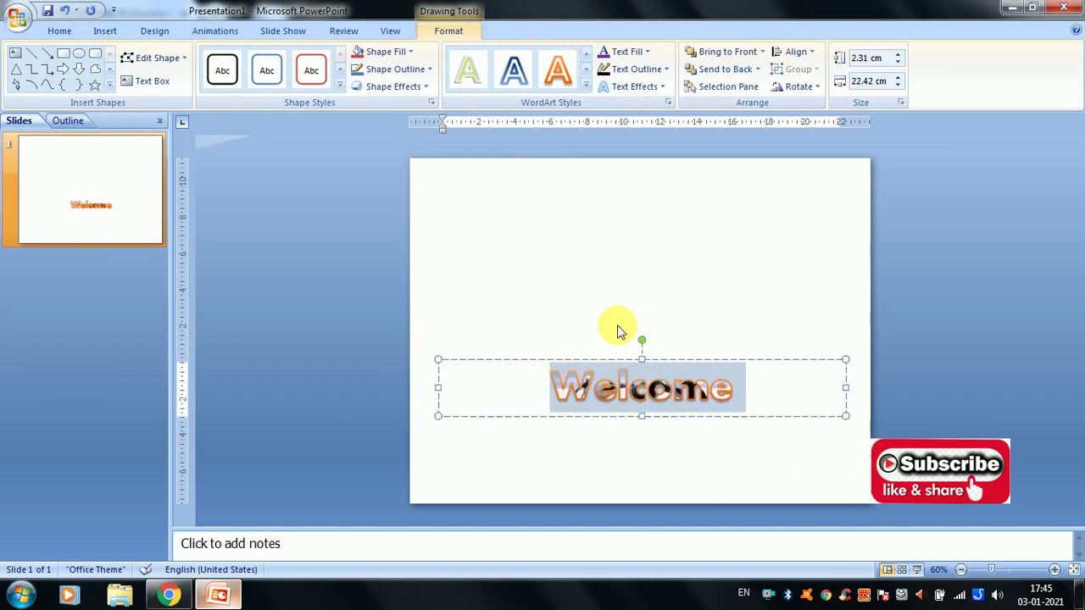
key("ctrl+shift+period")
key("ctrl+shift+period")
key("ctrl+shift+period")
key("ctrl+shift+period")
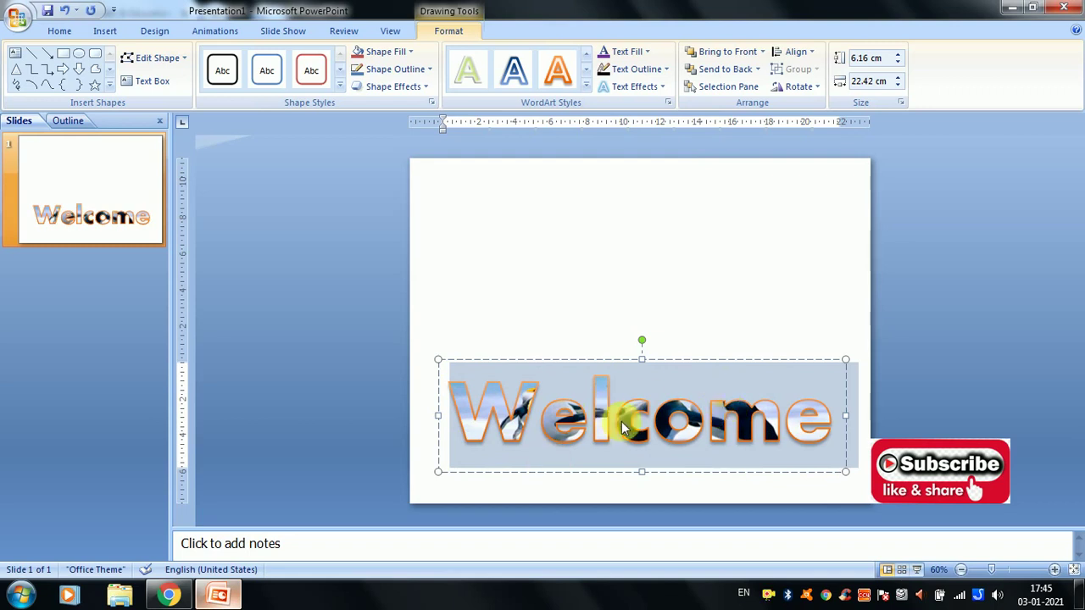
Fill 'Welcome' light blue, then replace that with the Chrysanthemum picture fill
left_click(629, 55)
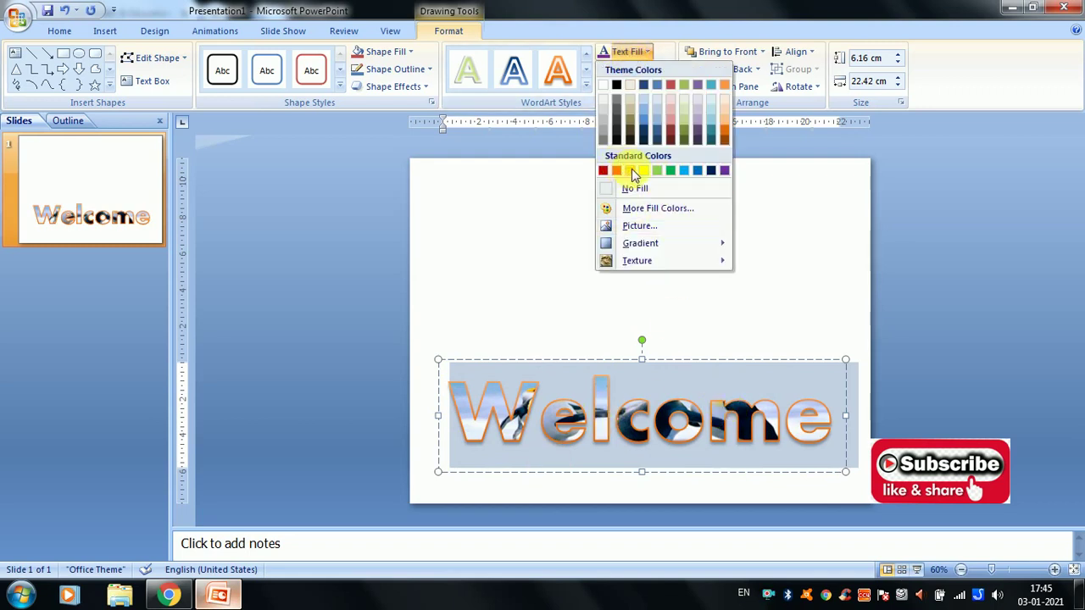
left_click(686, 171)
left_click(629, 52)
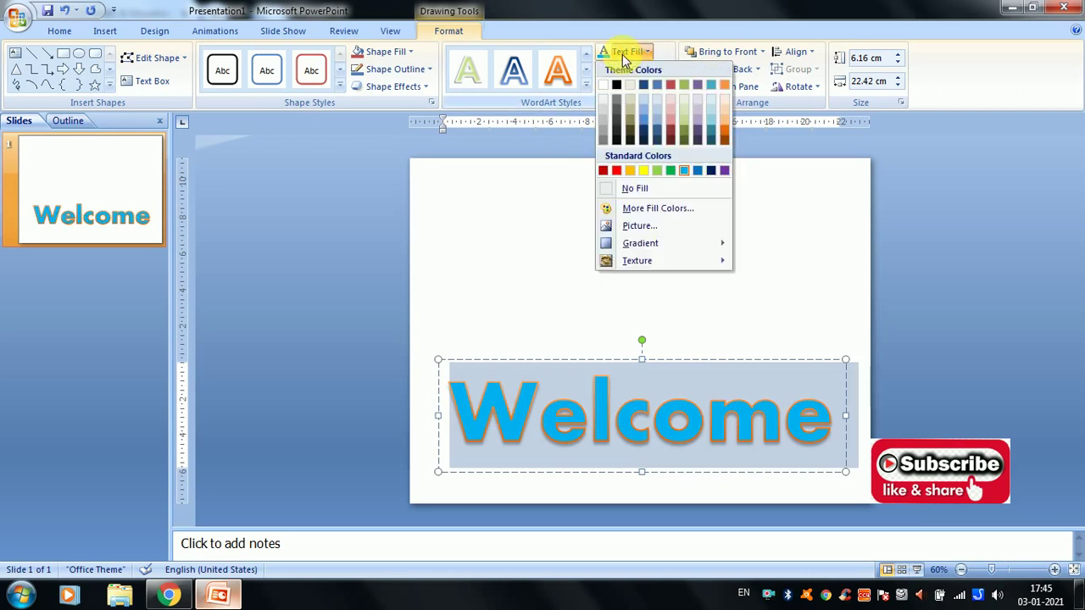
left_click(637, 226)
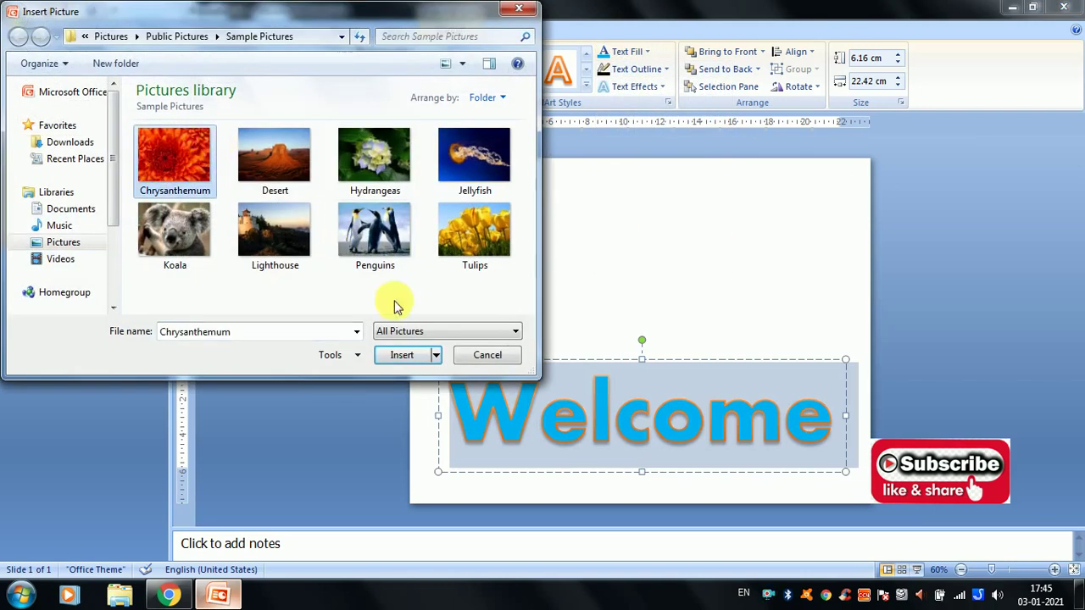
left_click(402, 354)
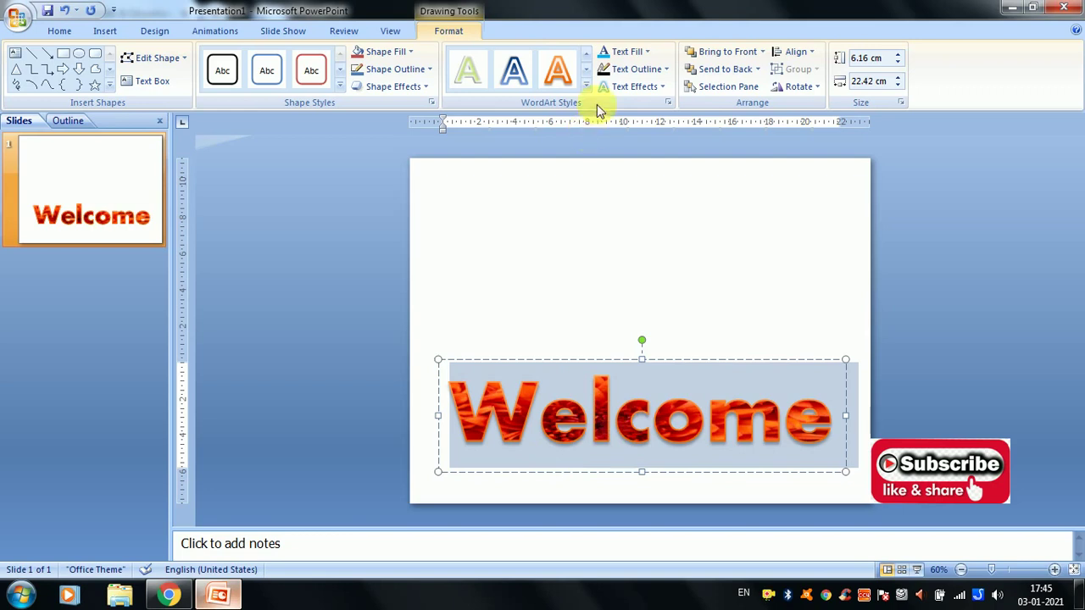
left_click(639, 55)
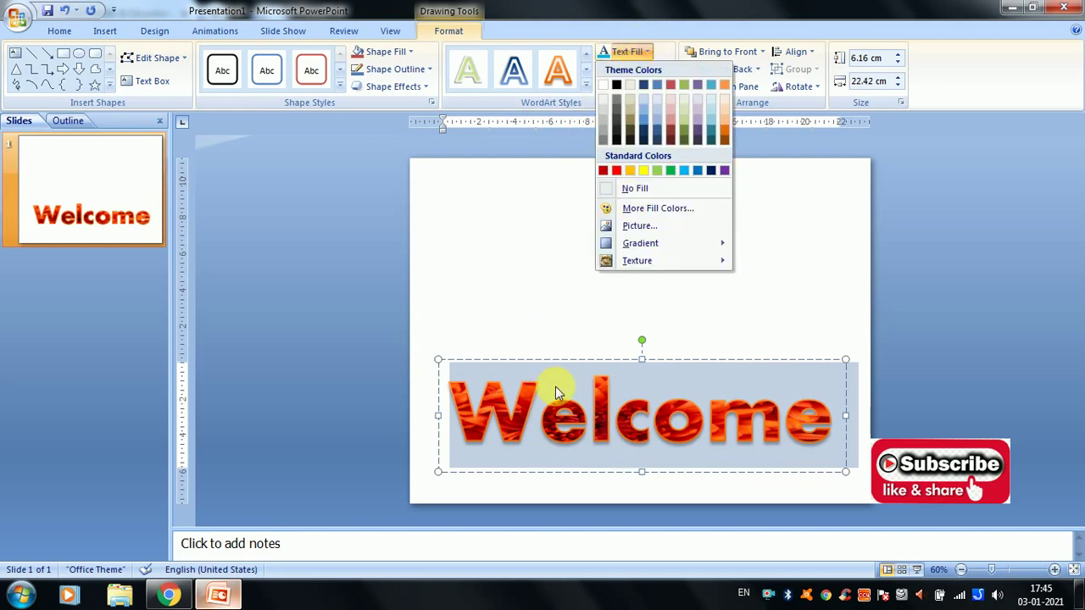
Try a dark gradient fill on 'Welcome', then apply the purple texture fill
left_click(643, 246)
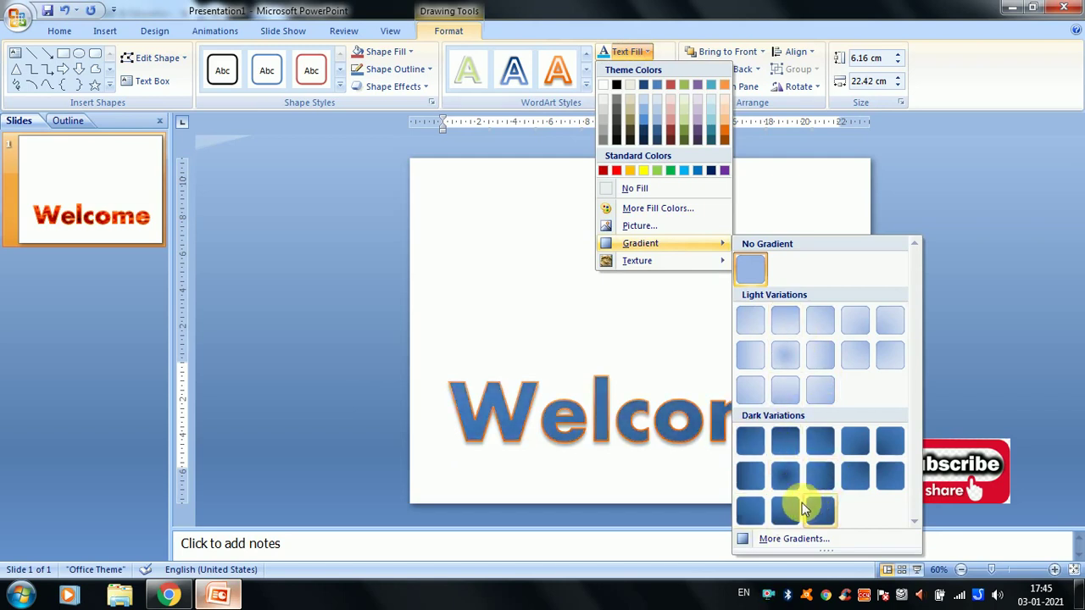
left_click(828, 467)
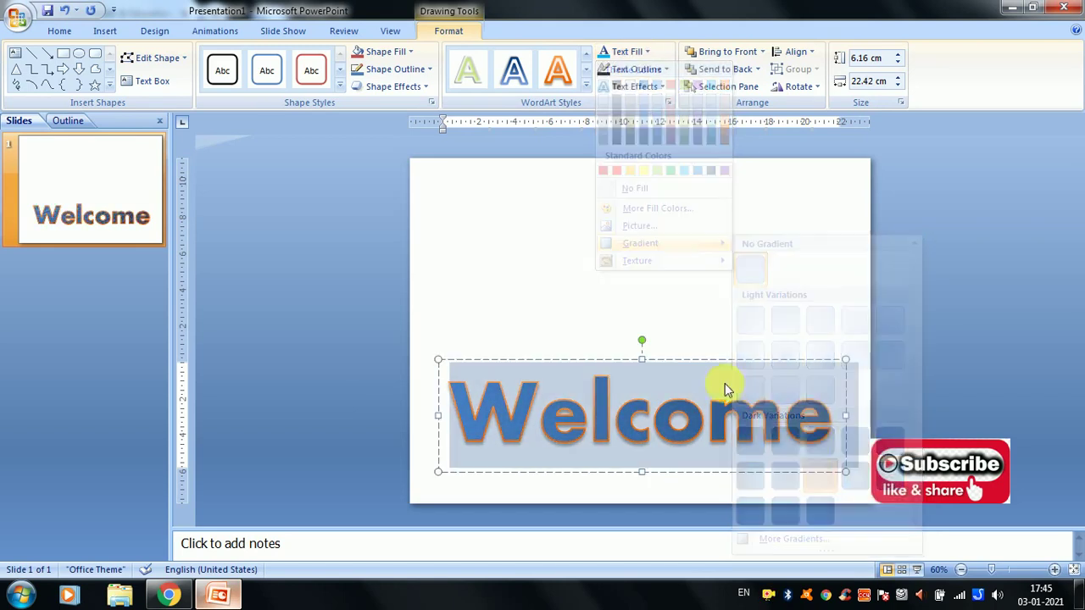
left_click(644, 51)
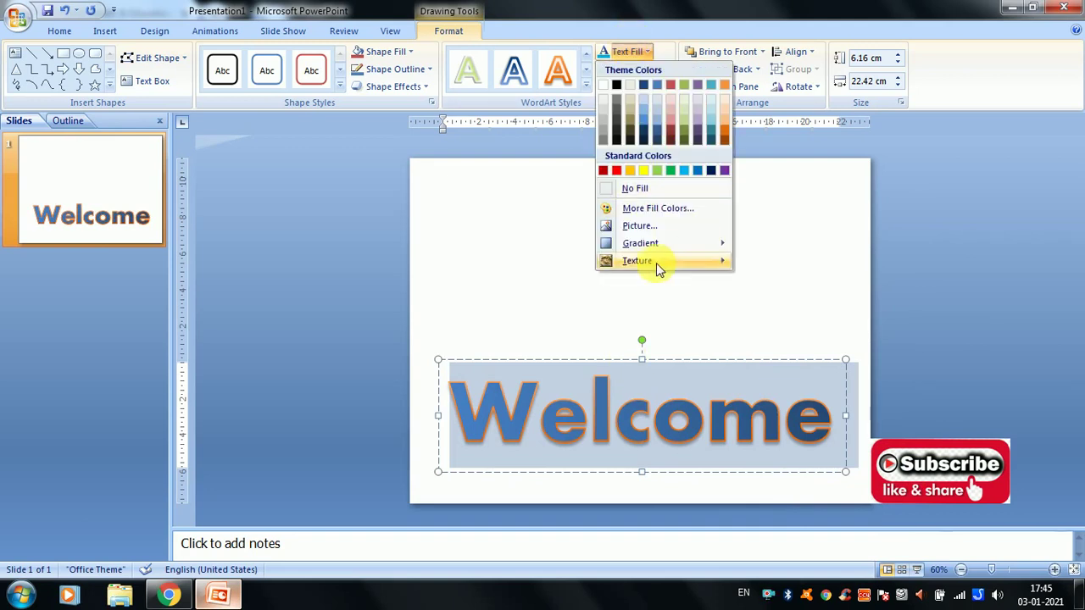
mouse_move(653, 261)
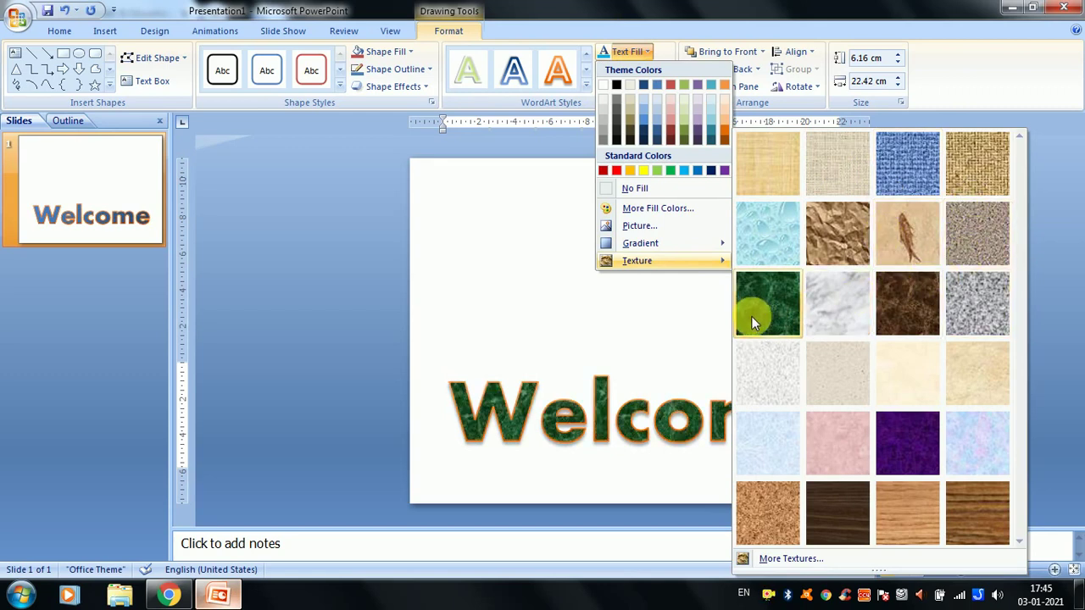
left_click(894, 457)
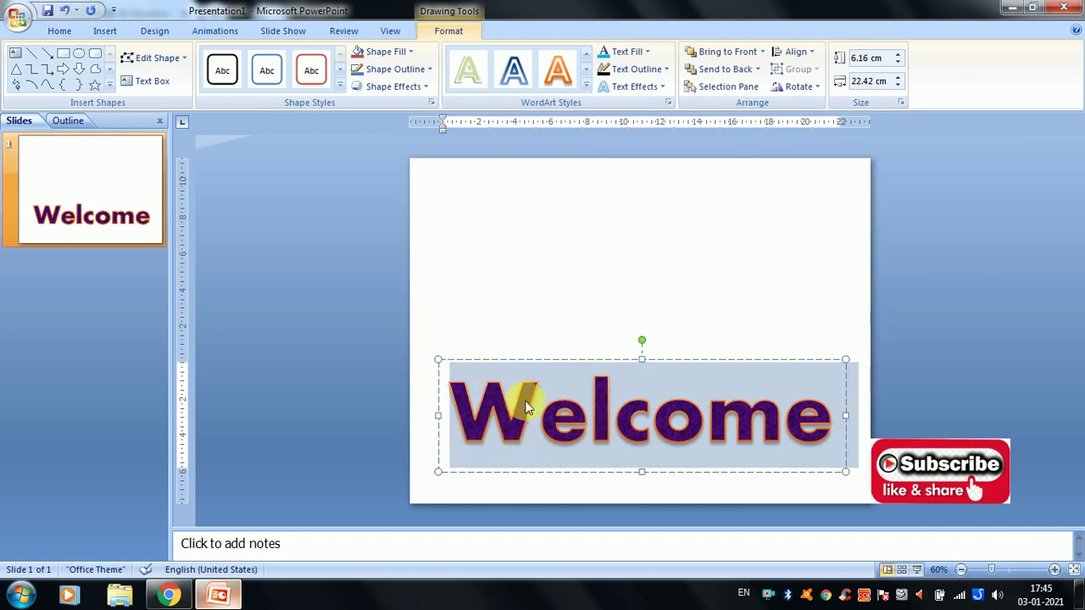
Make the Welcome WordArt outline red and 4½ pt thick
left_click(633, 71)
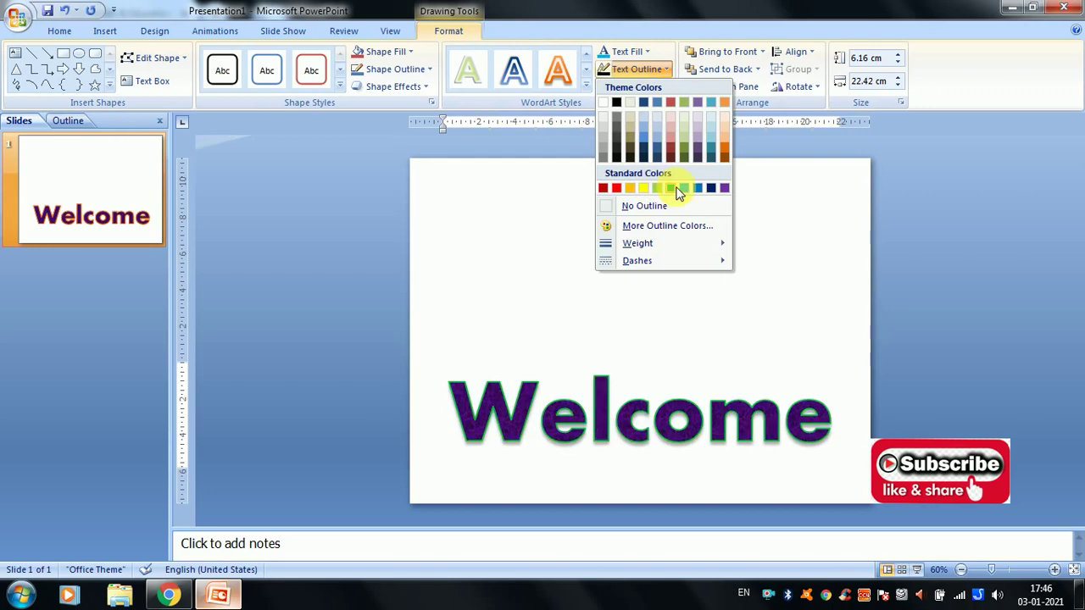
left_click(616, 187)
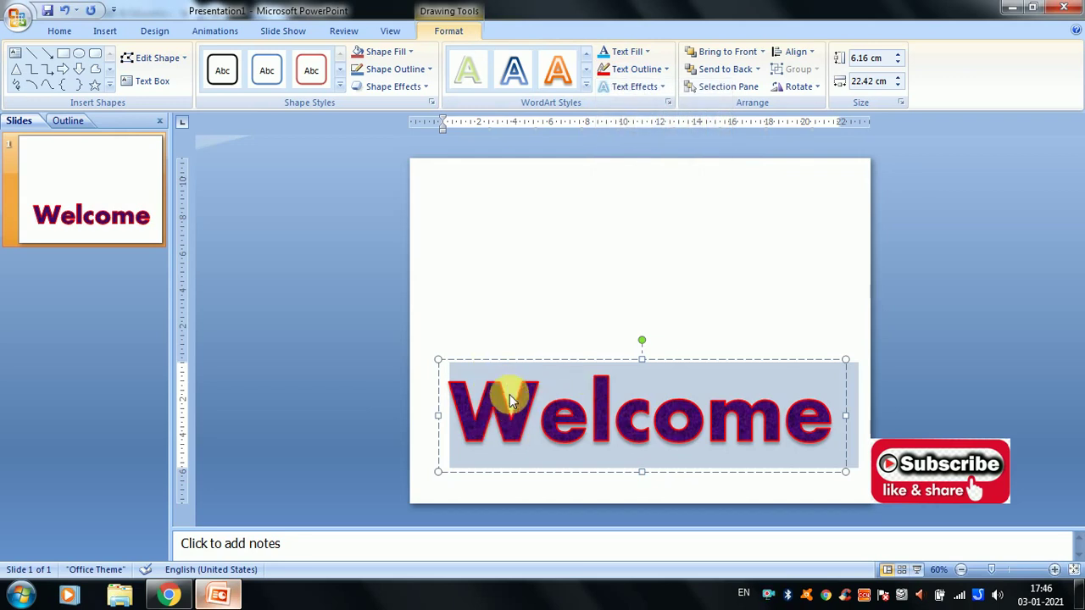
left_click(638, 73)
mouse_move(633, 240)
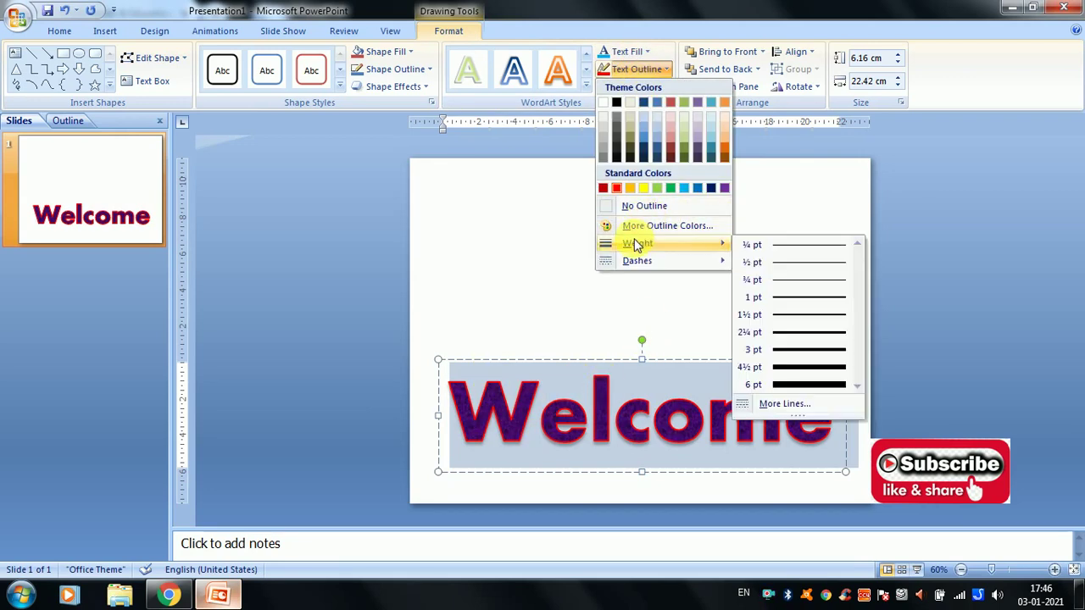
left_click(793, 366)
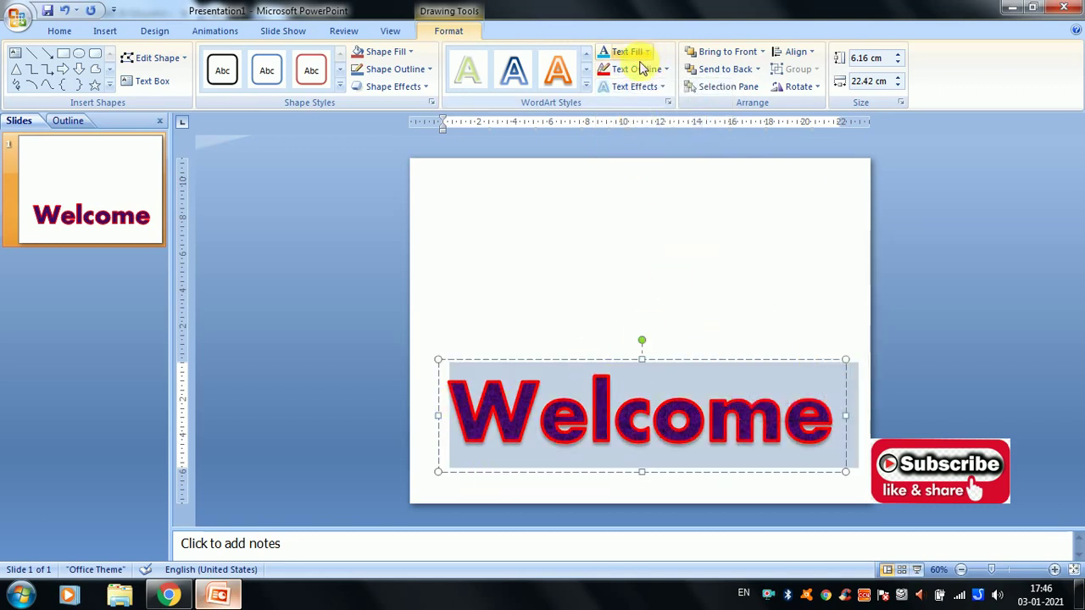
Apply a dash style to the red 4½ pt outline
left_click(637, 69)
left_click(646, 259)
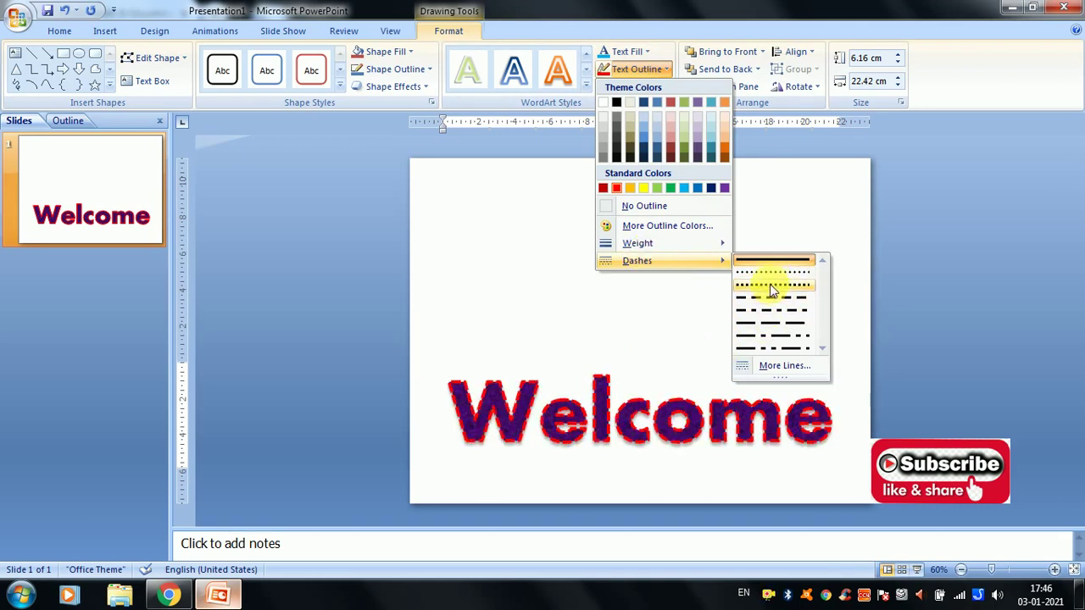
left_click(1055, 568)
left_click(1055, 568)
left_click(1055, 568)
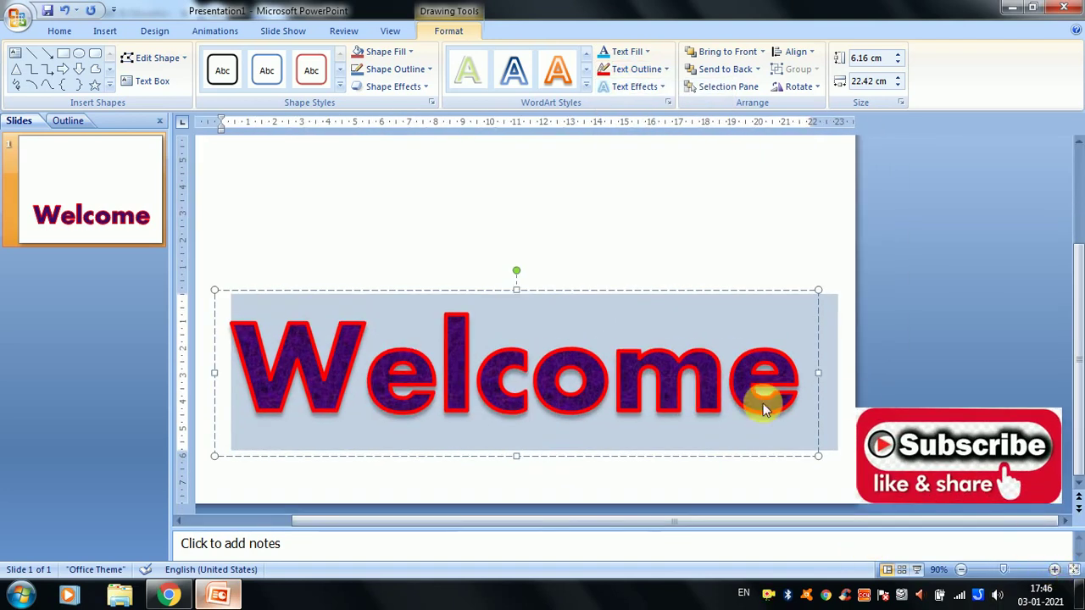
left_click(666, 69)
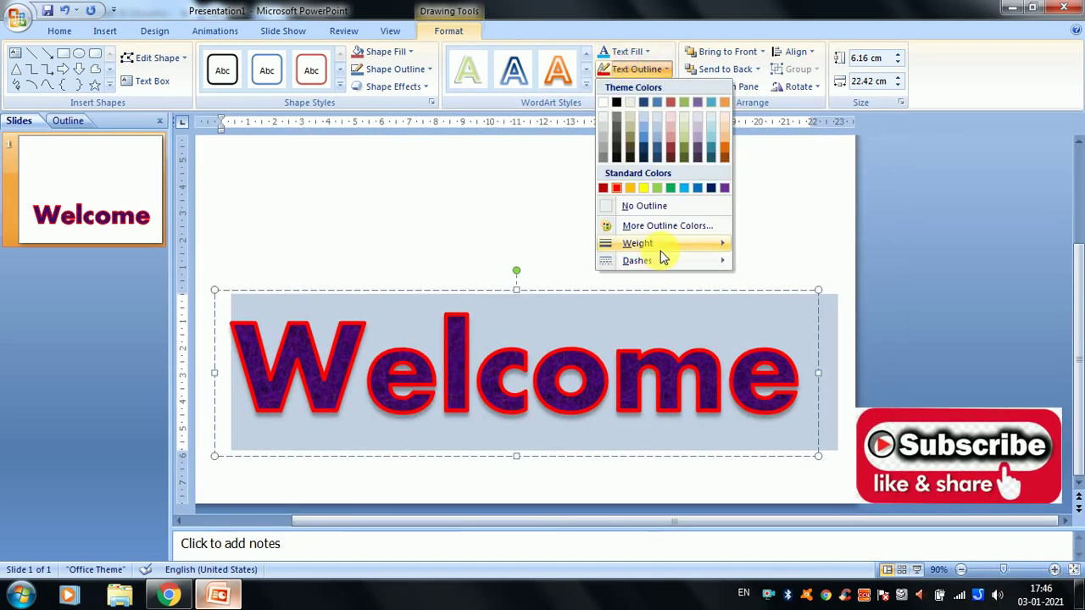
mouse_move(659, 260)
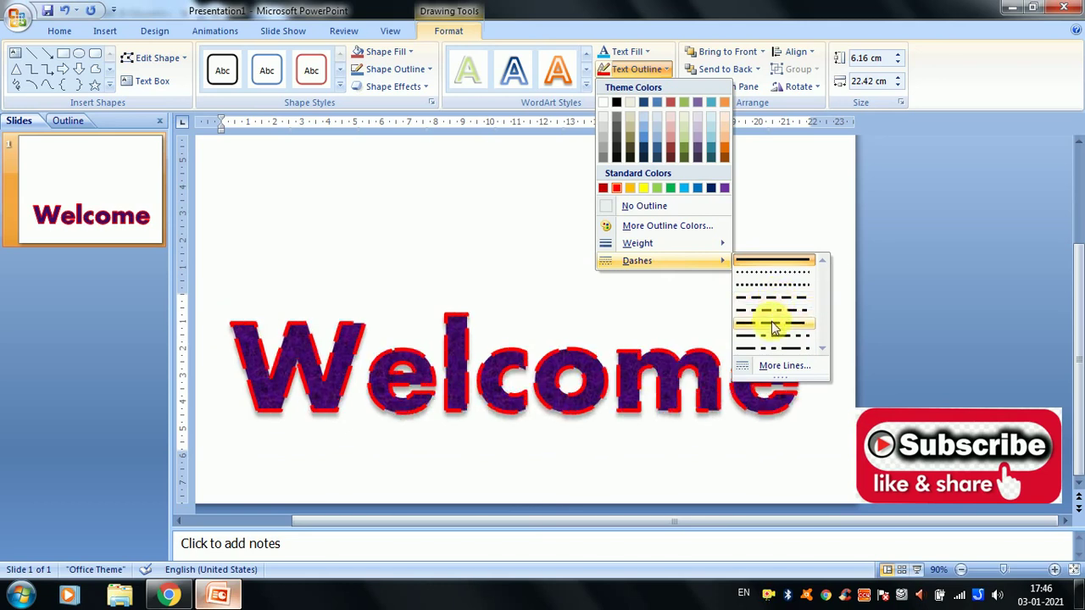
left_click(773, 326)
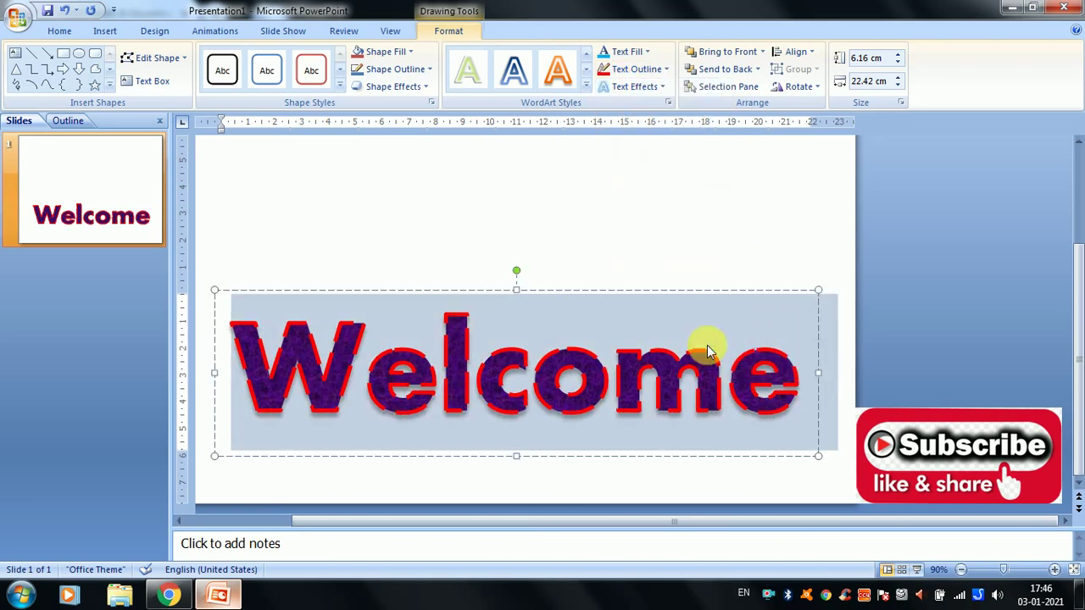
Try an outer shadow, then a perspective shadow, on the Welcome text
left_click(637, 88)
mouse_move(646, 119)
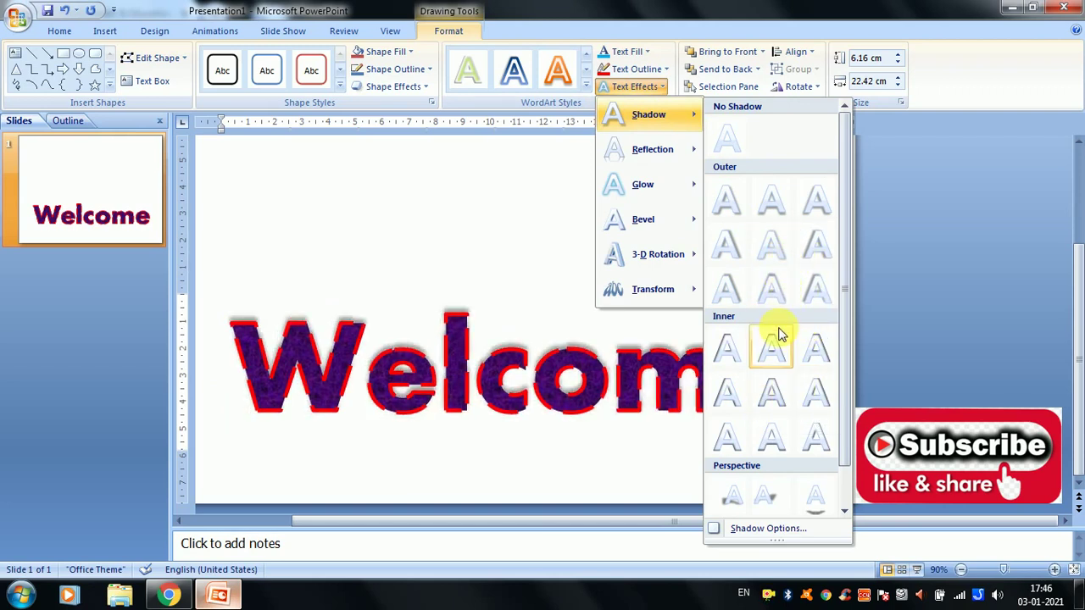
left_click(778, 288)
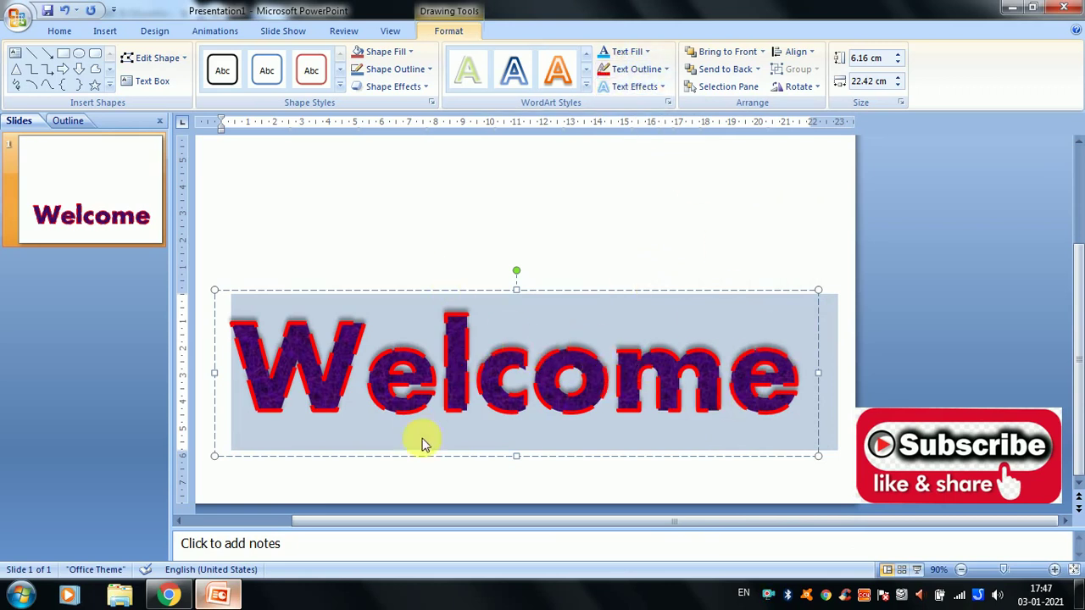
left_click(632, 87)
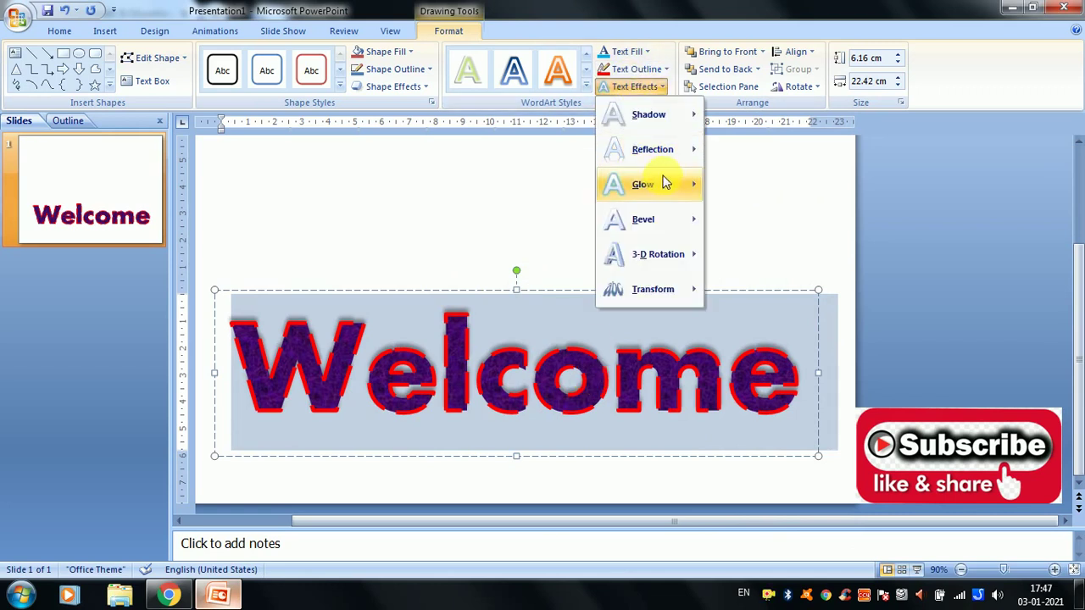
mouse_move(687, 112)
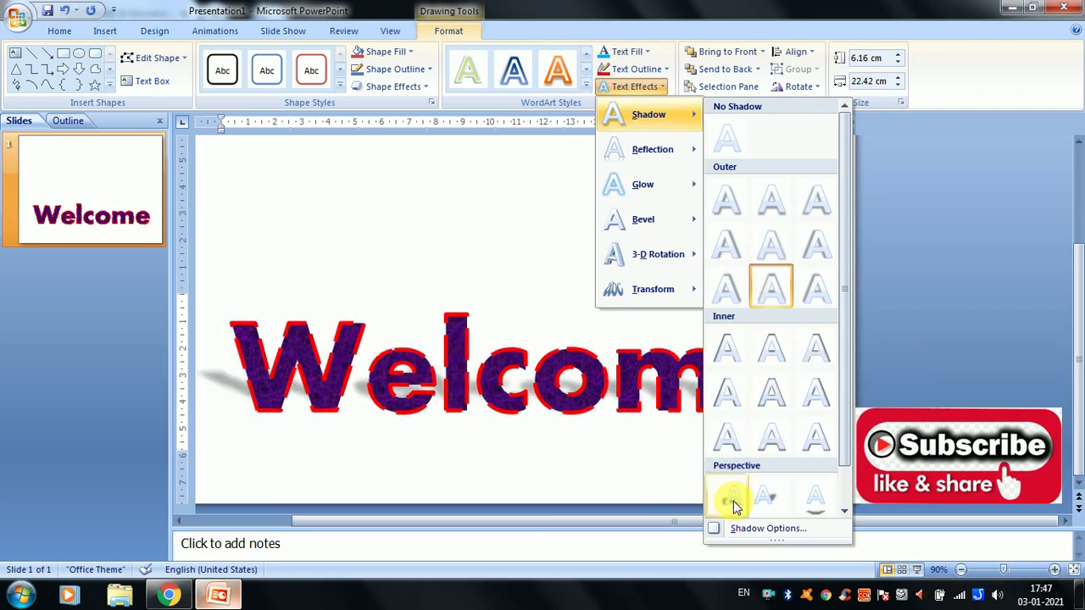
left_click(844, 511)
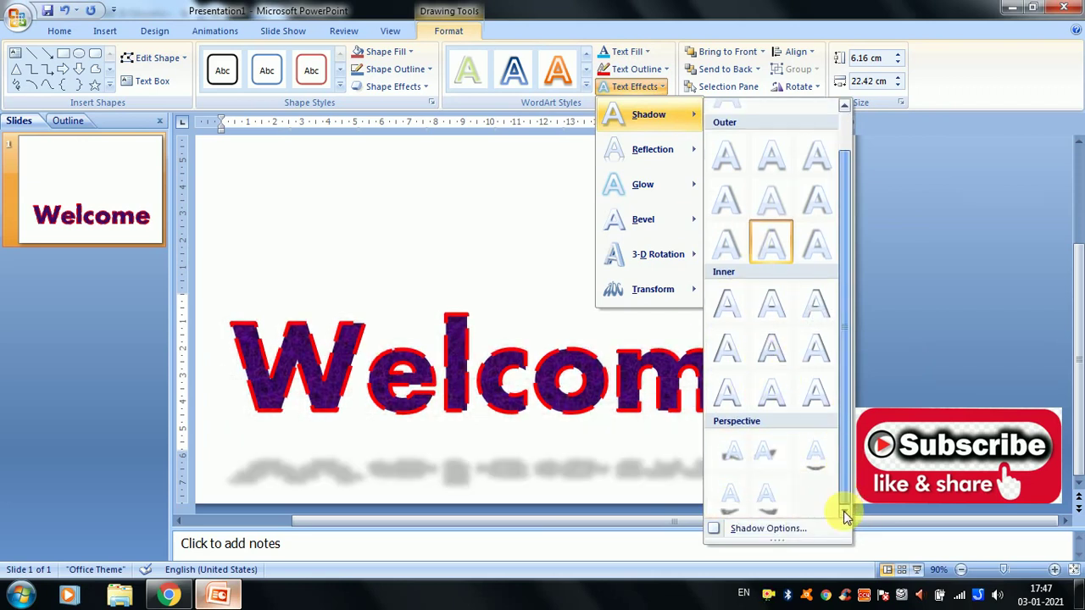
left_click(765, 494)
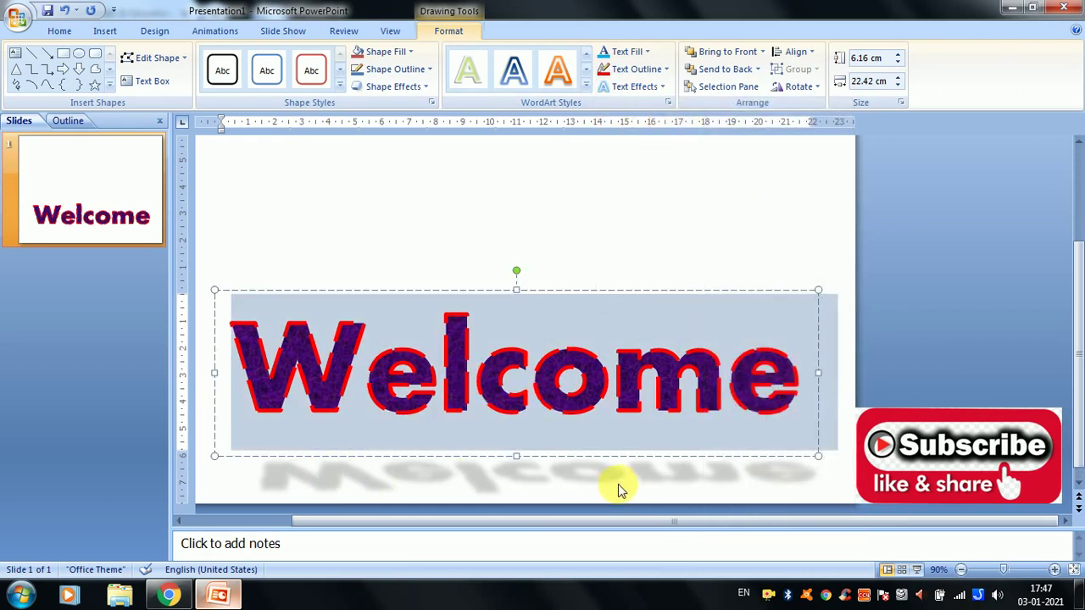
Remove the shadow and drag the Welcome text box higher on the slide
left_click(639, 93)
mouse_move(644, 150)
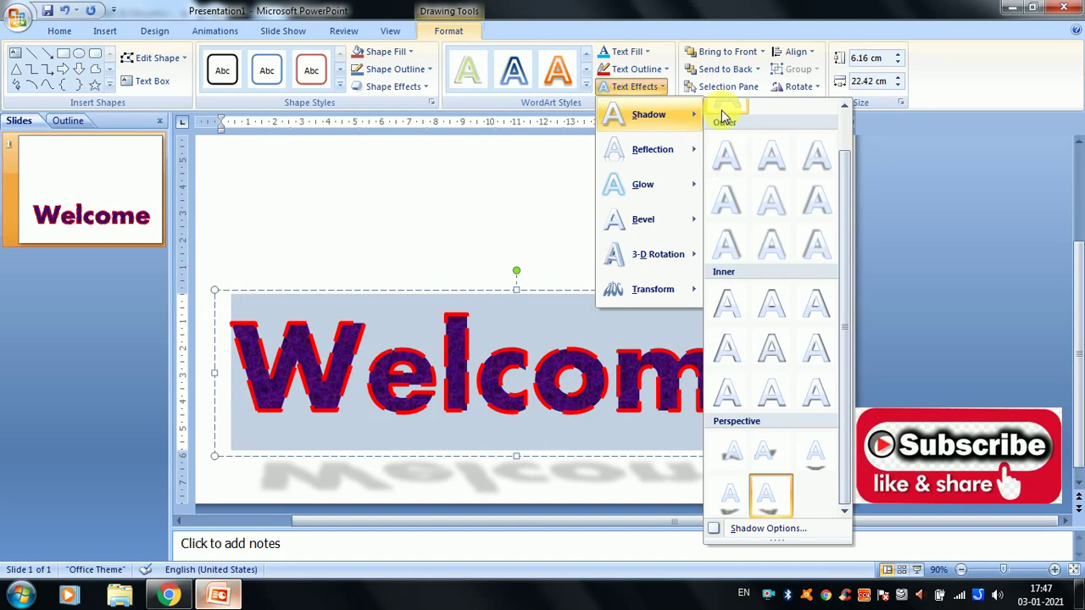
left_click(723, 116)
left_click(606, 360)
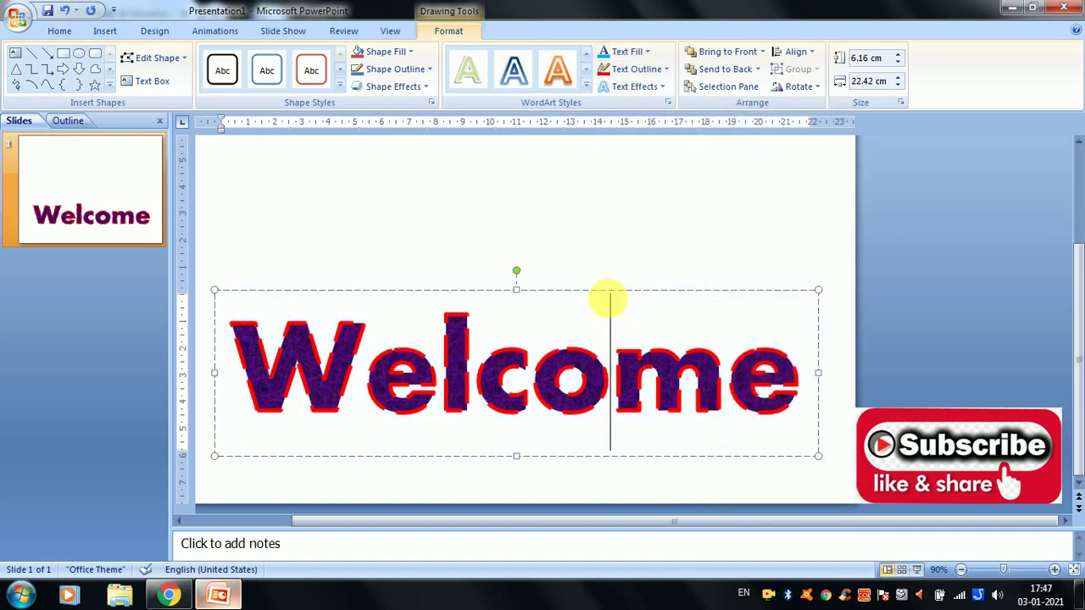
left_click_drag(610, 294, 615, 230)
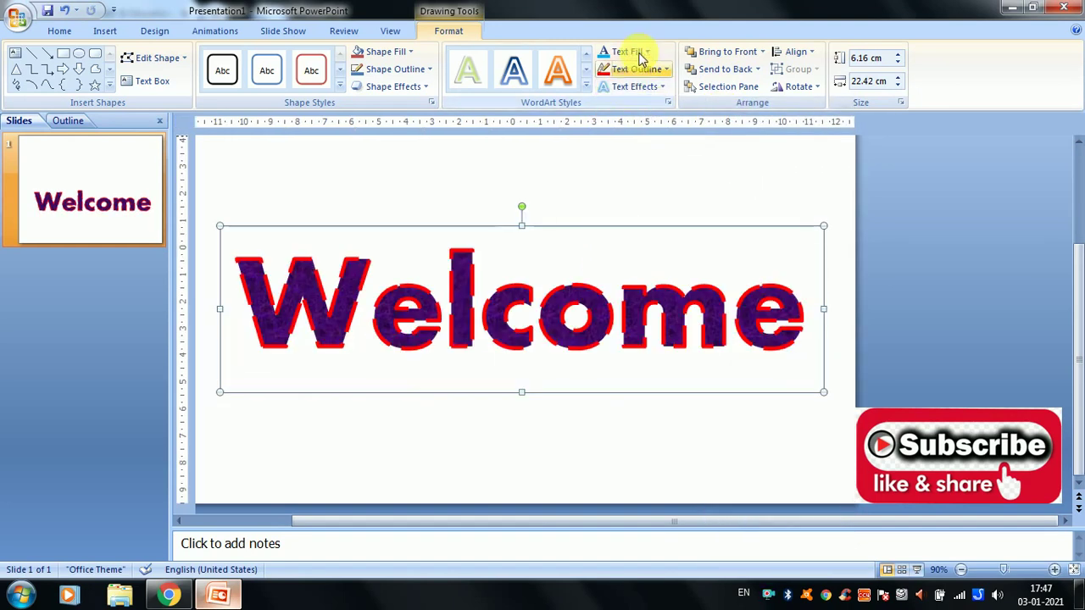
left_click(637, 88)
mouse_move(651, 149)
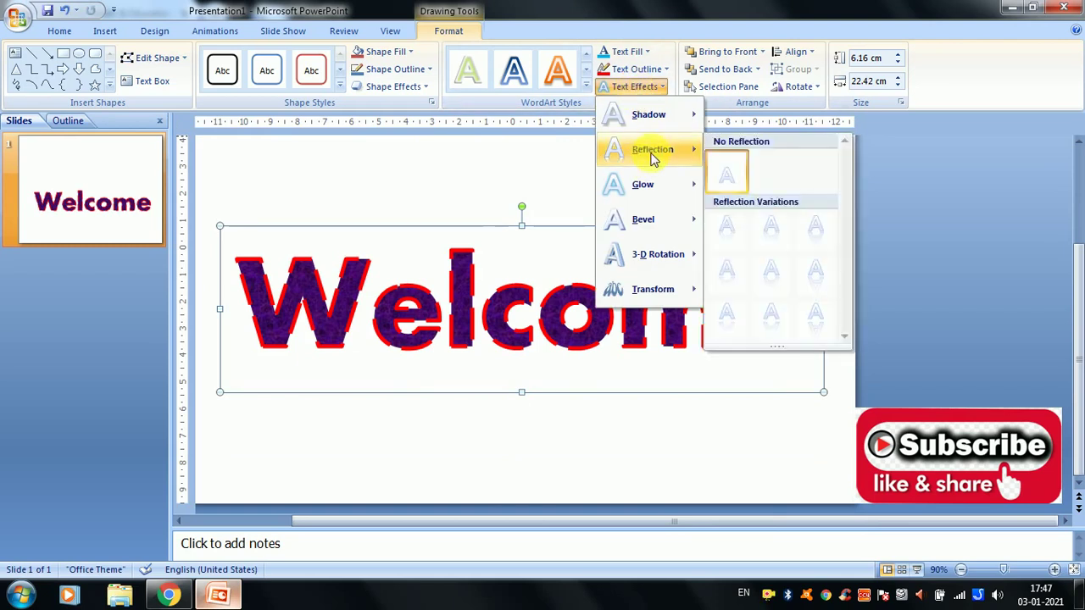
left_click(726, 271)
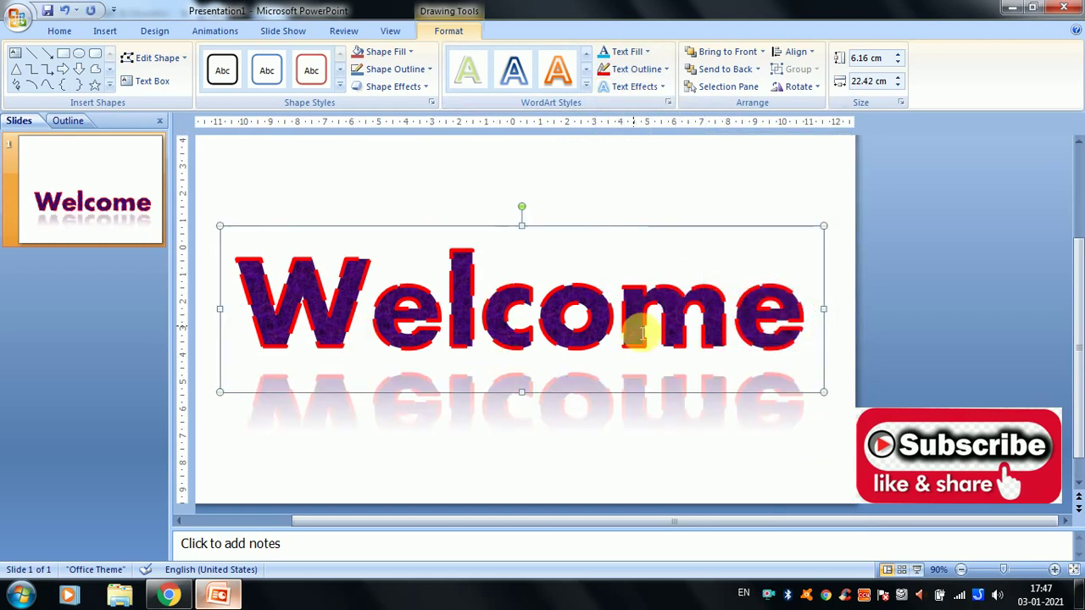
left_click(282, 407)
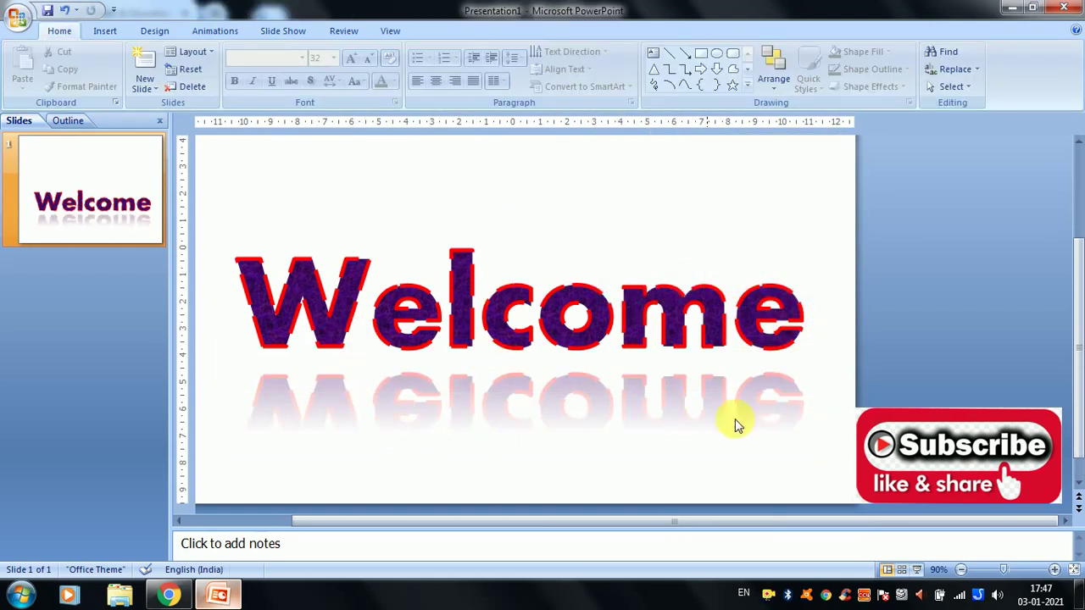
left_click(704, 344)
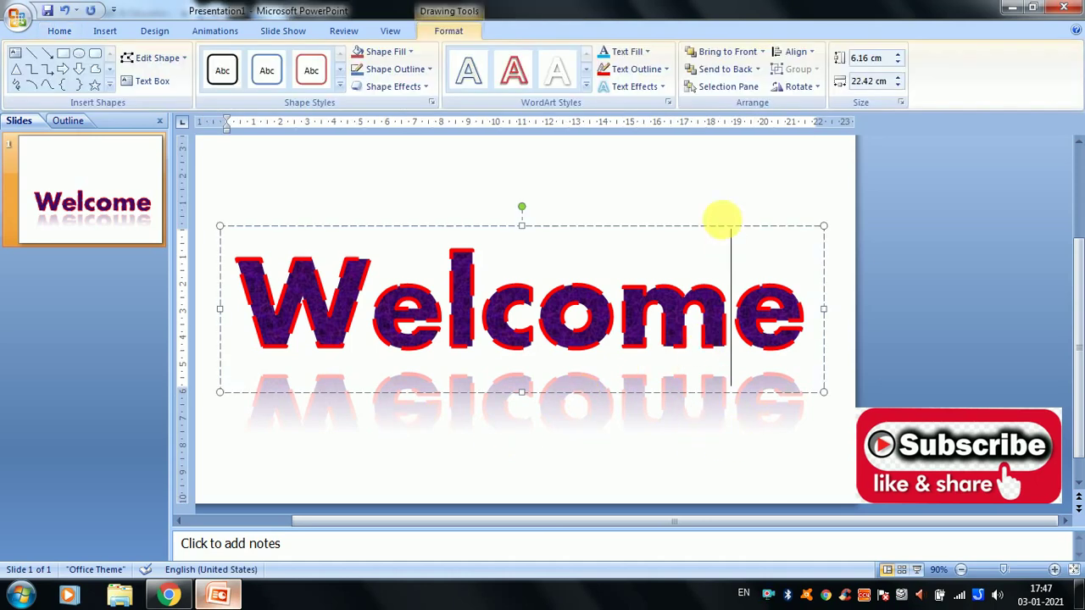
left_click(713, 224)
left_click(660, 365)
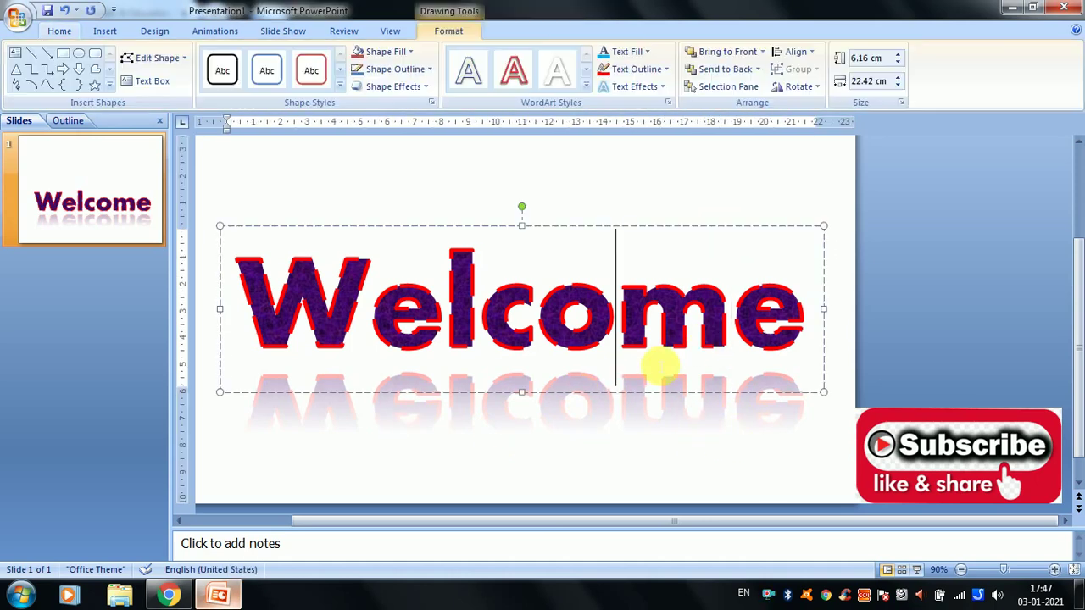
left_click(641, 88)
mouse_move(660, 150)
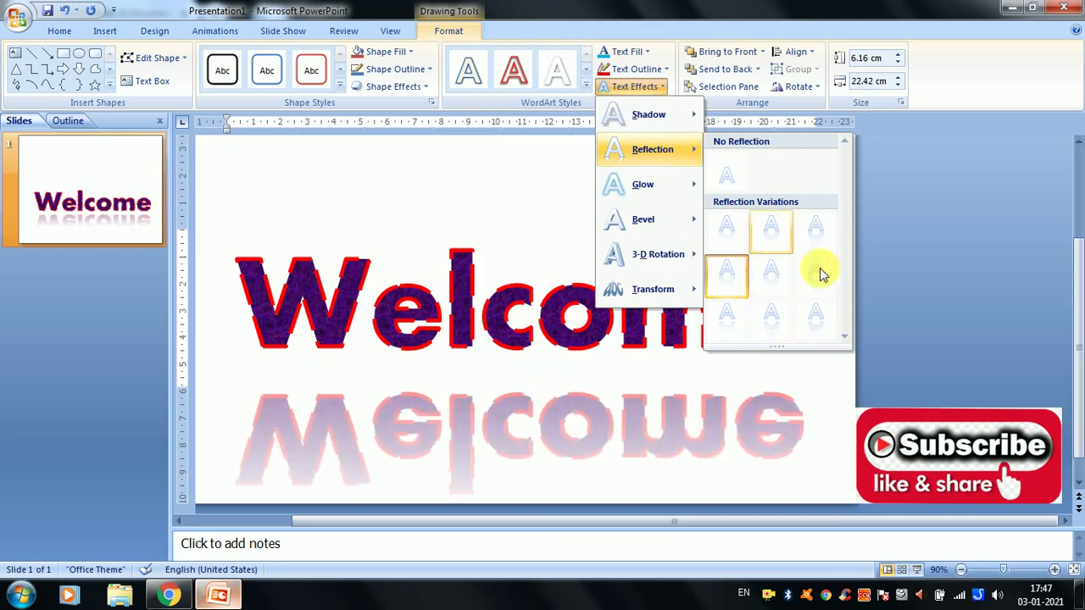
mouse_move(665, 205)
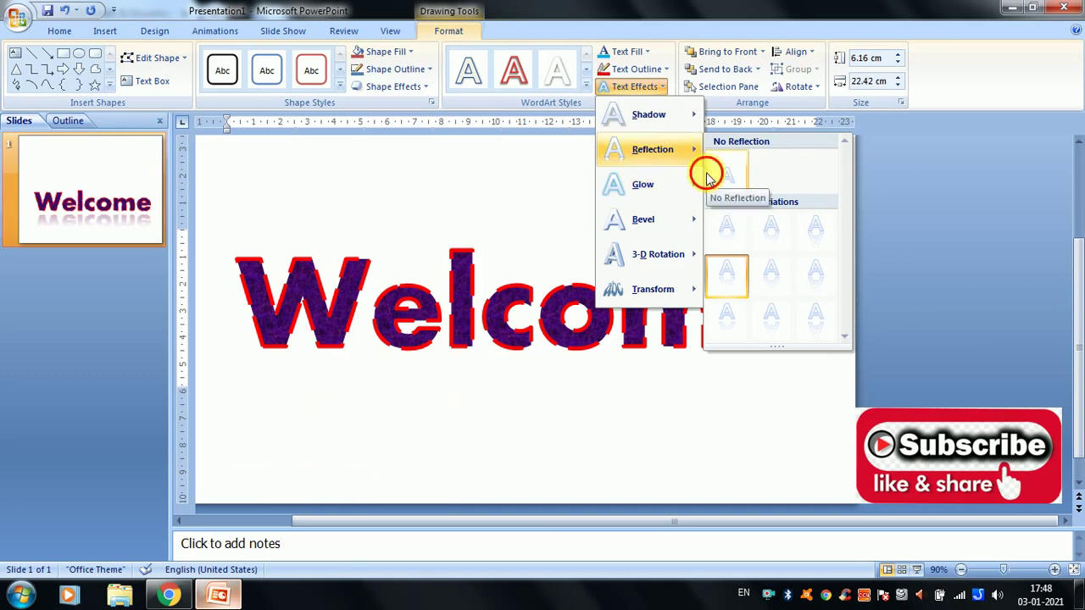
left_click(707, 175)
left_click(640, 88)
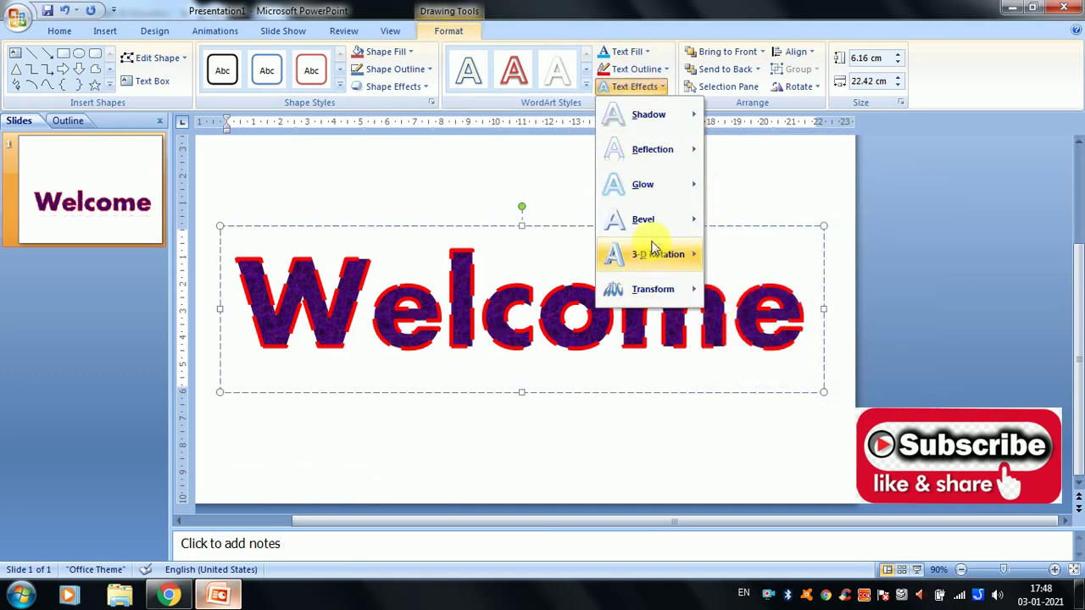
mouse_move(650, 188)
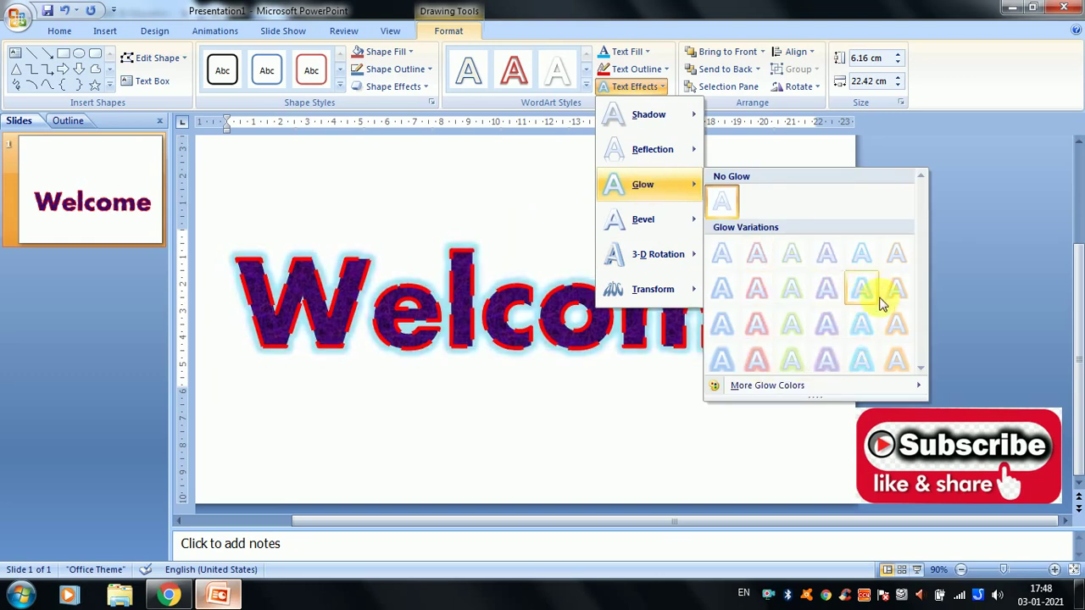
mouse_move(675, 232)
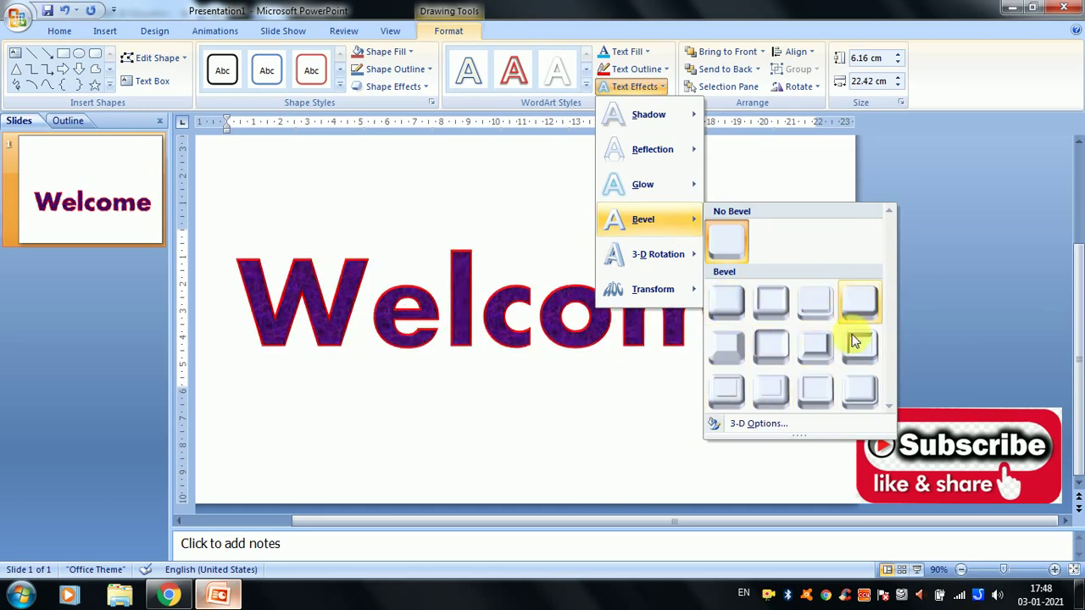
left_click(739, 424)
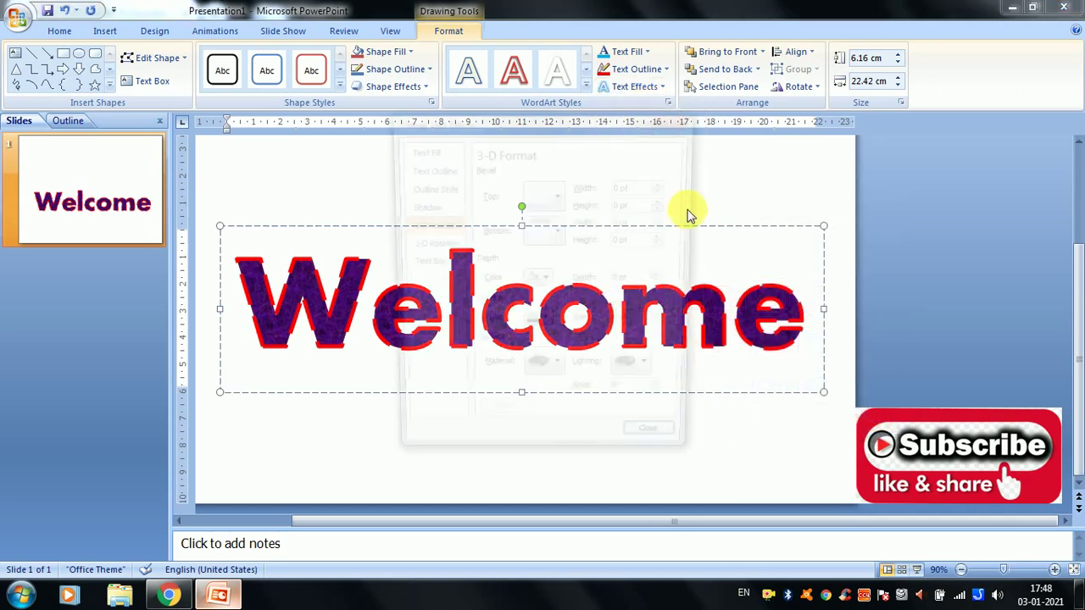
left_click(678, 121)
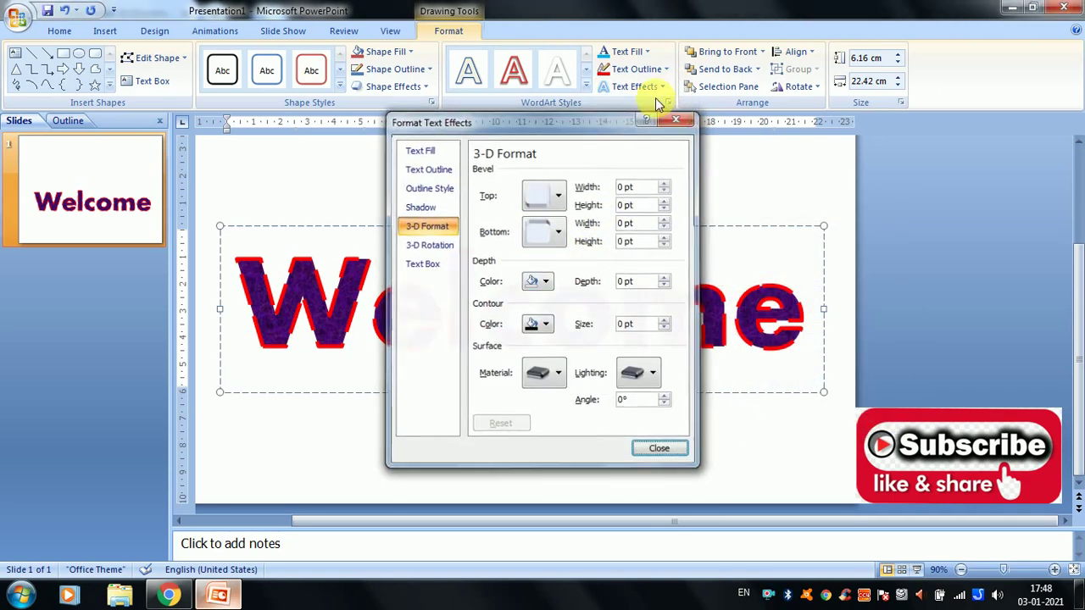
left_click(648, 87)
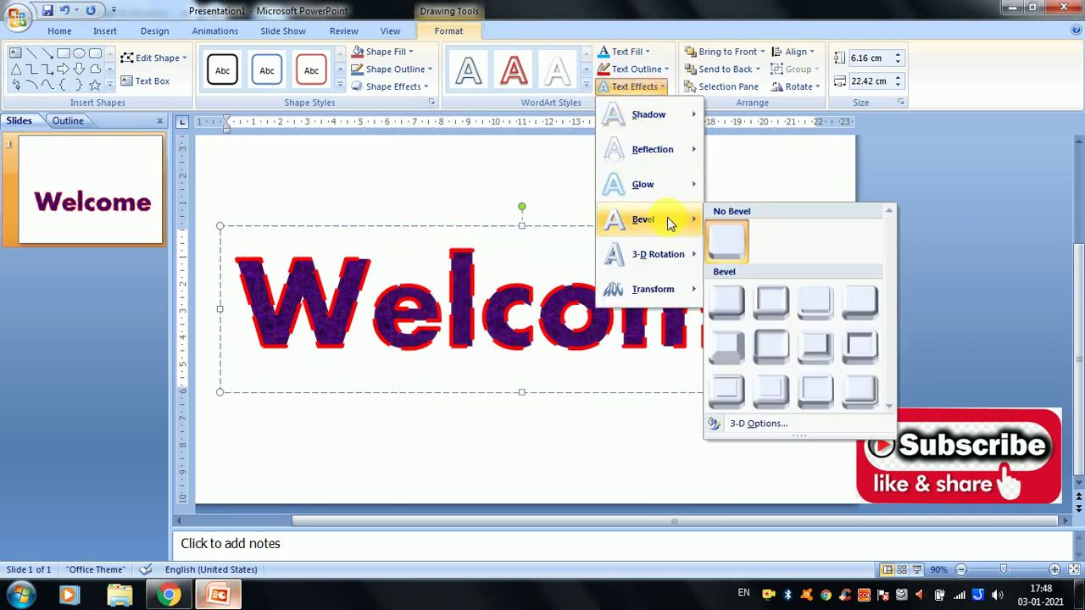
left_click(668, 265)
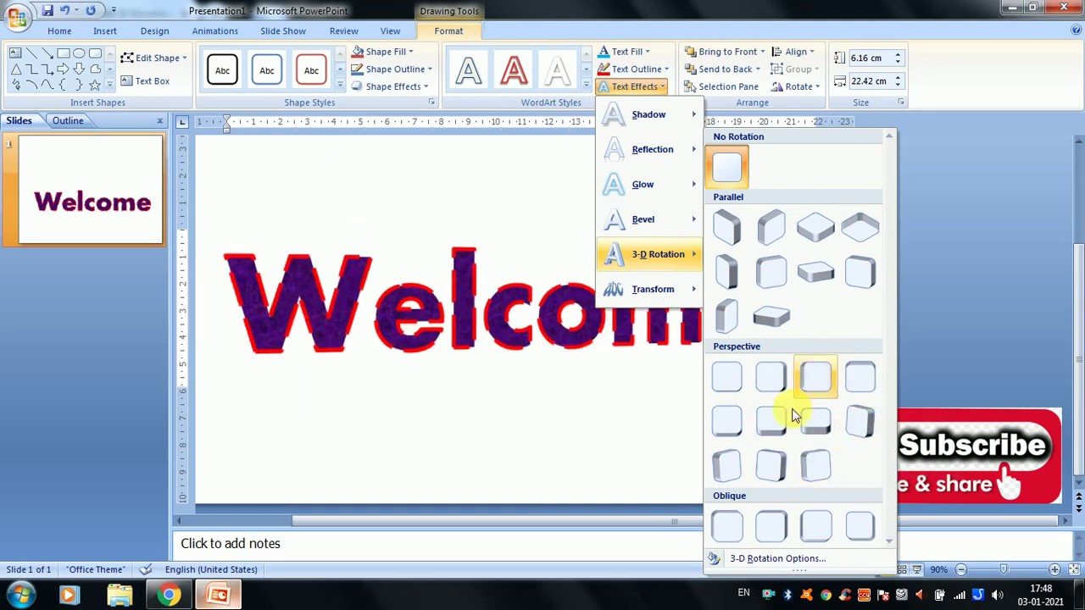
mouse_move(682, 288)
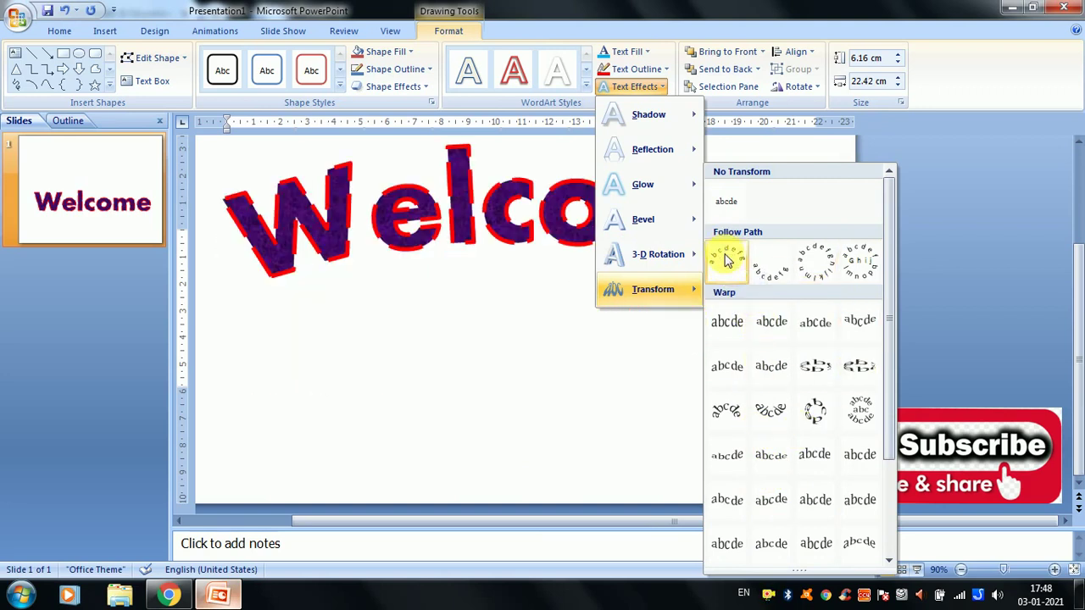
left_click(585, 86)
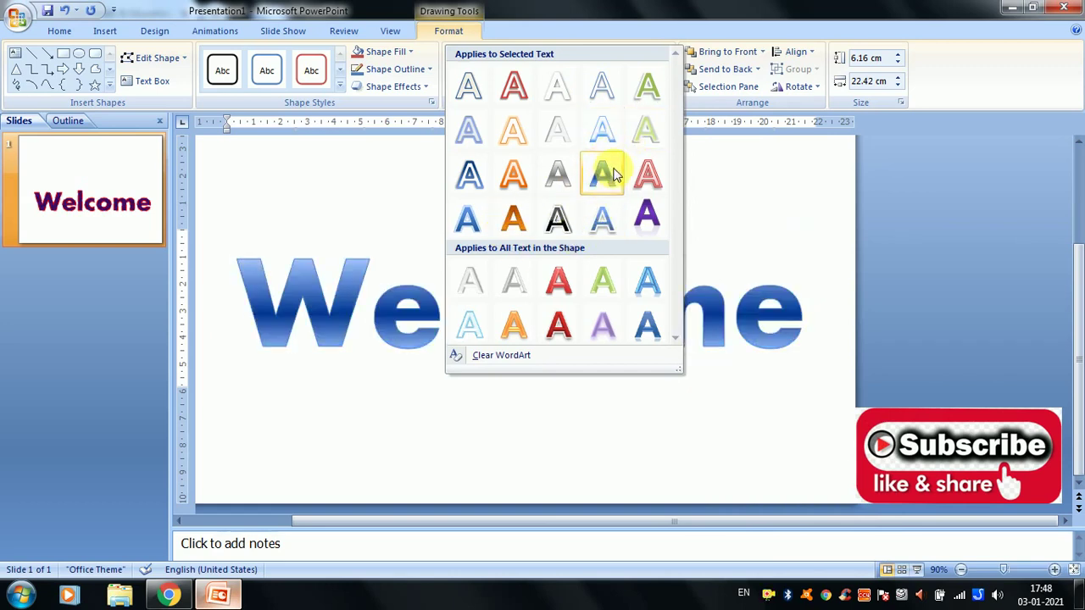
Apply the blue gradient WordArt style to Welcome and pick a shape fill colour
left_click(604, 224)
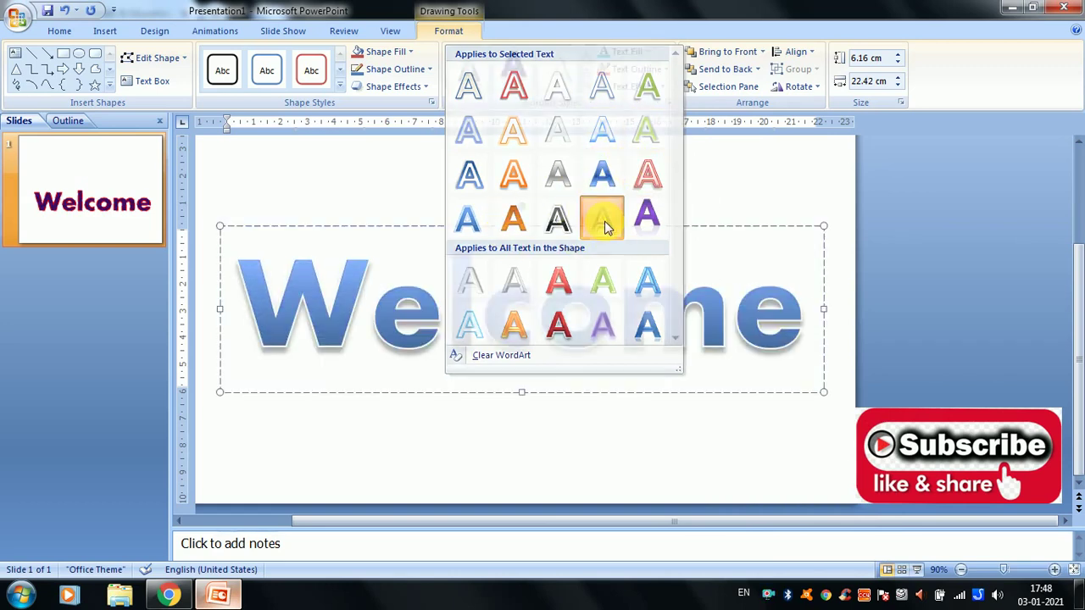
left_click(401, 54)
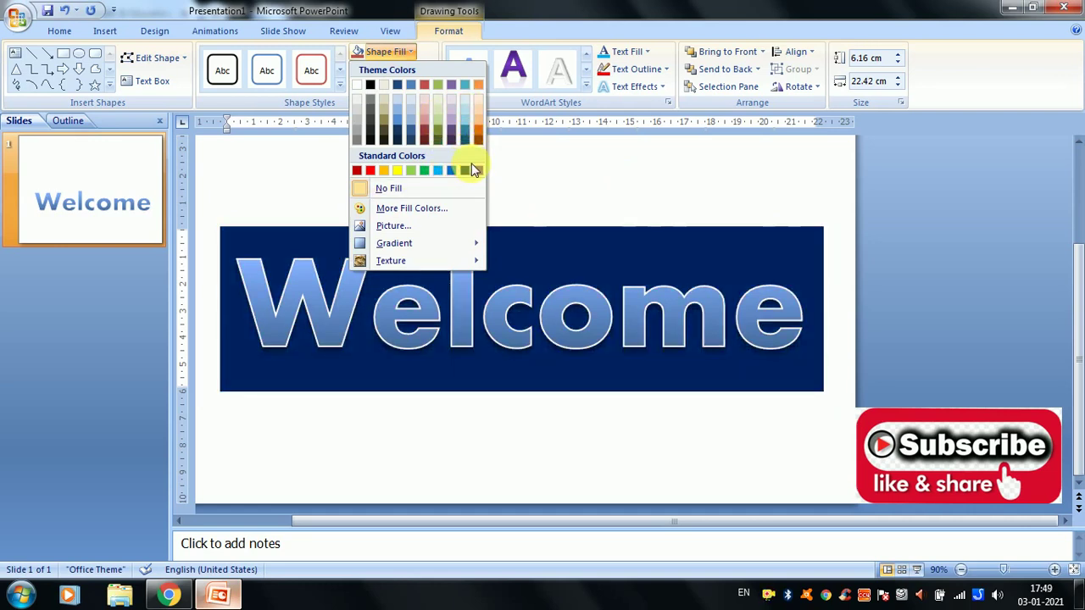
Fill the Welcome banner dark blue and give it a red 6 pt outline
left_click(473, 171)
left_click(650, 316)
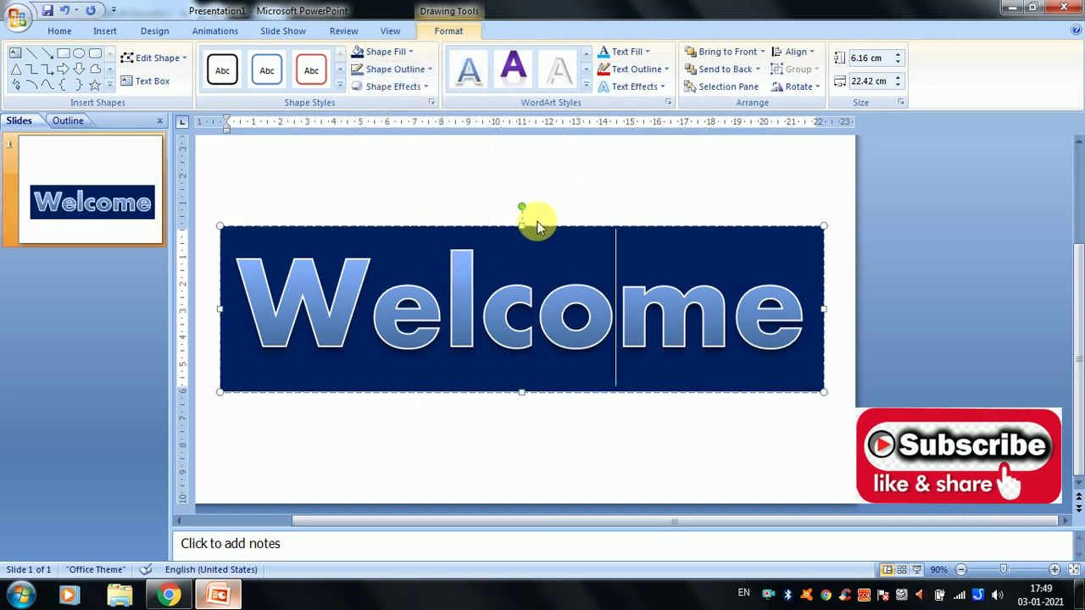
left_click(395, 69)
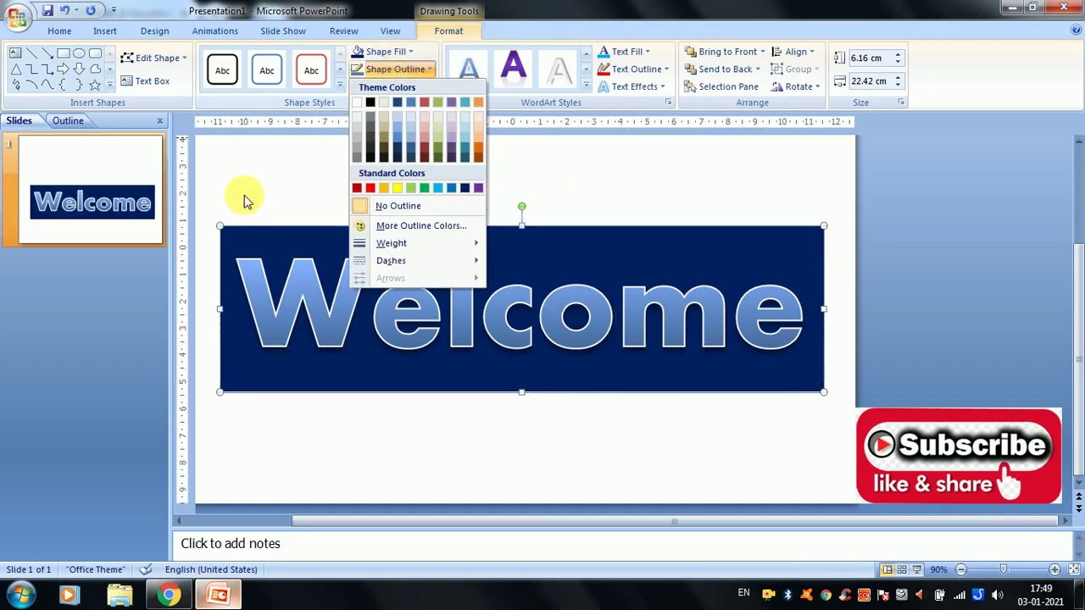
left_click(370, 188)
left_click(386, 70)
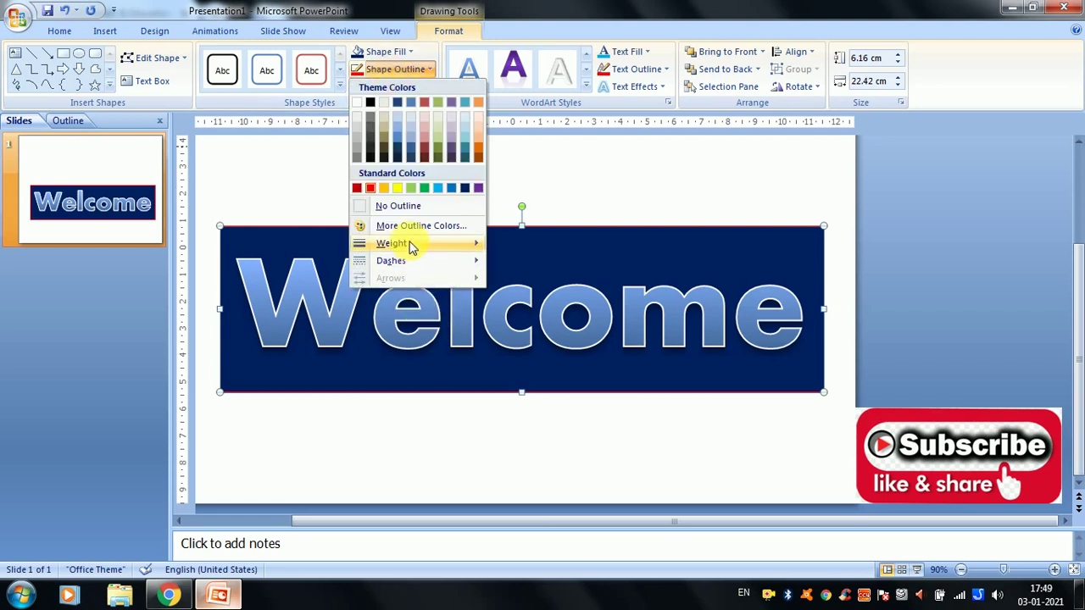
mouse_move(413, 244)
left_click(537, 385)
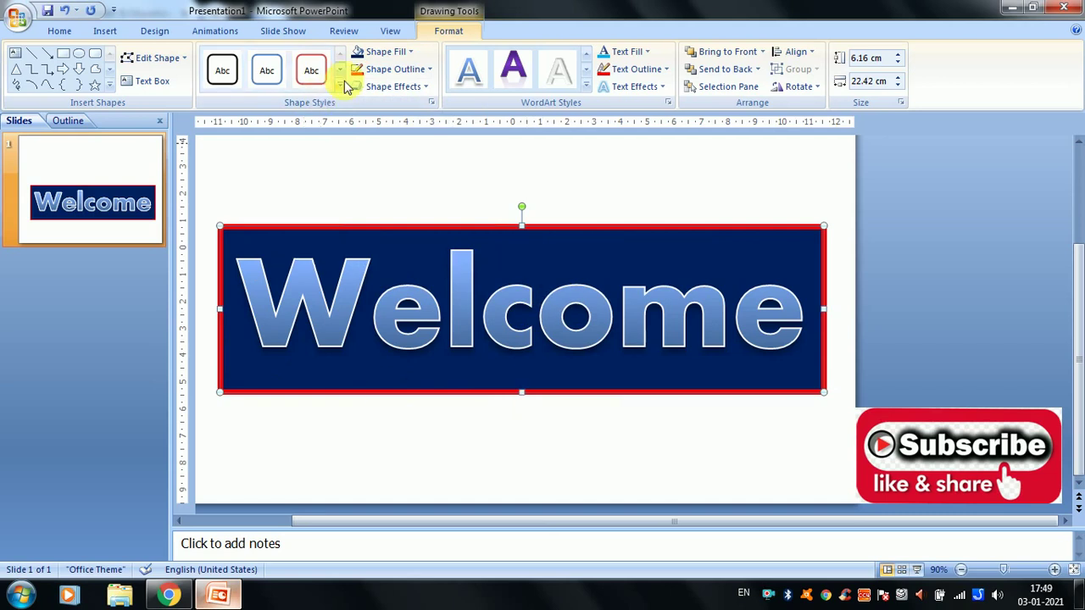
Make the red banner outline dashed
left_click(387, 70)
mouse_move(422, 263)
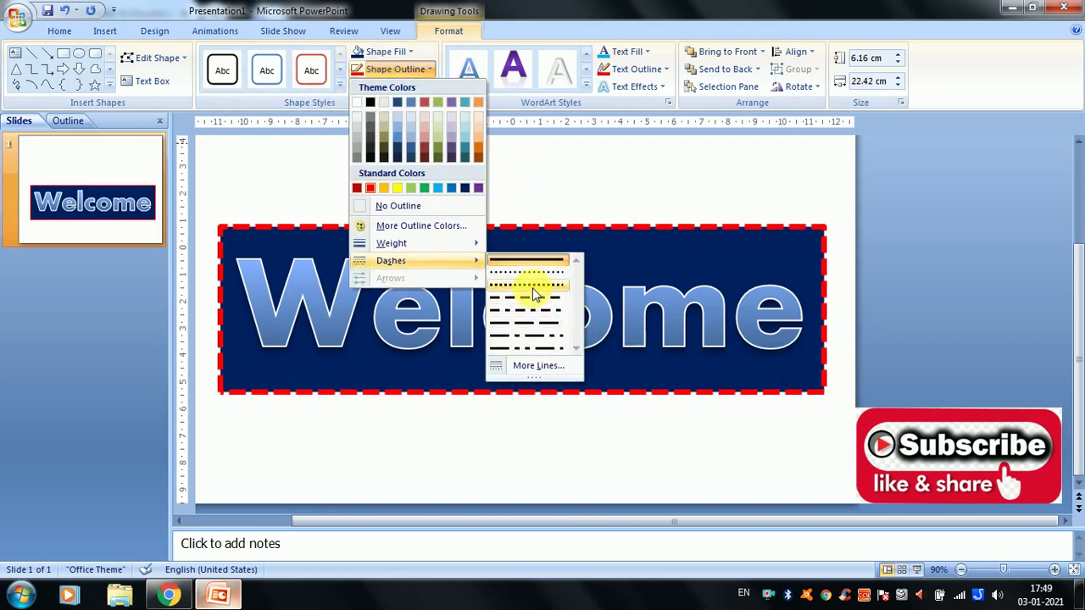
left_click(533, 295)
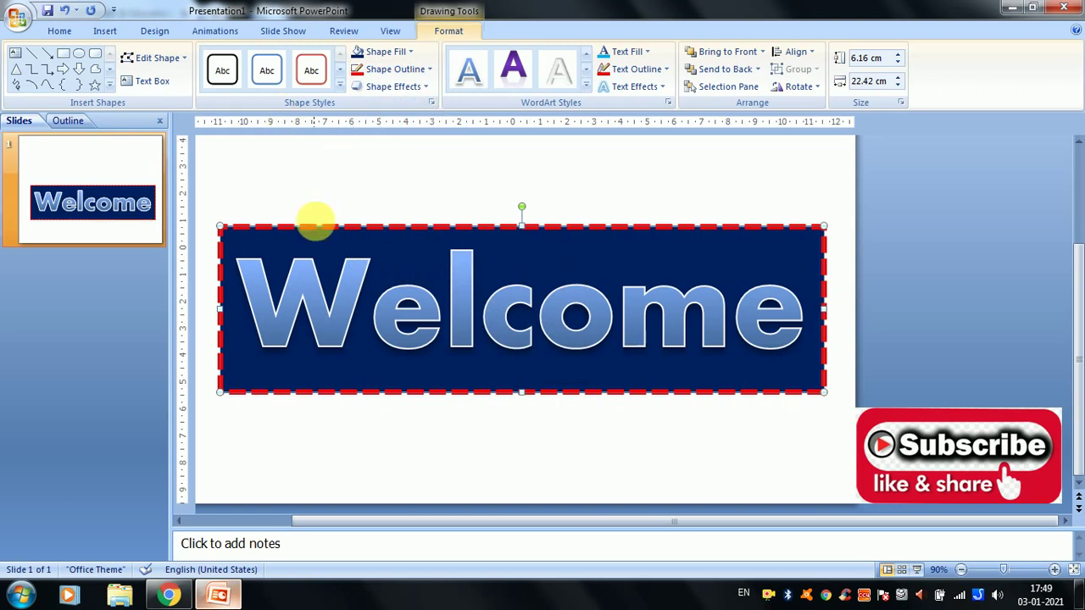
Fill the Welcome banner with the Penguins sample picture
left_click(340, 85)
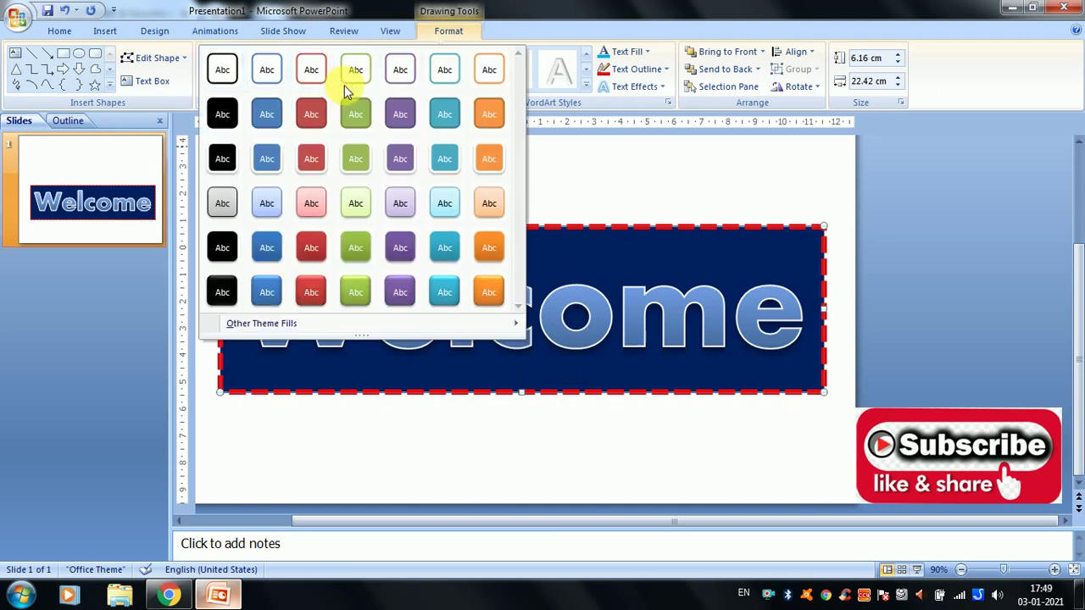
left_click(559, 145)
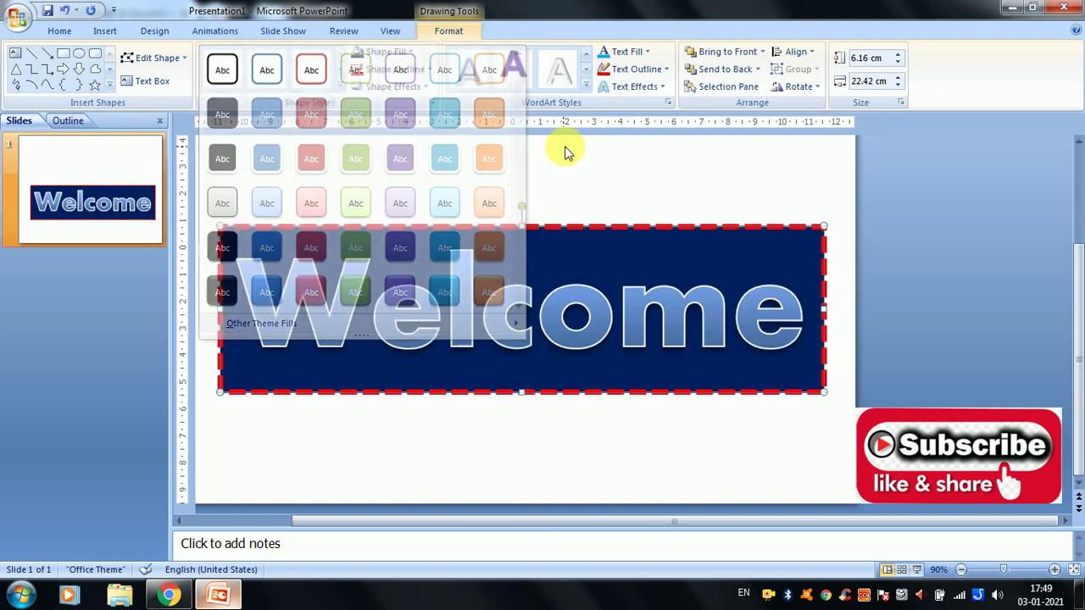
left_click(398, 55)
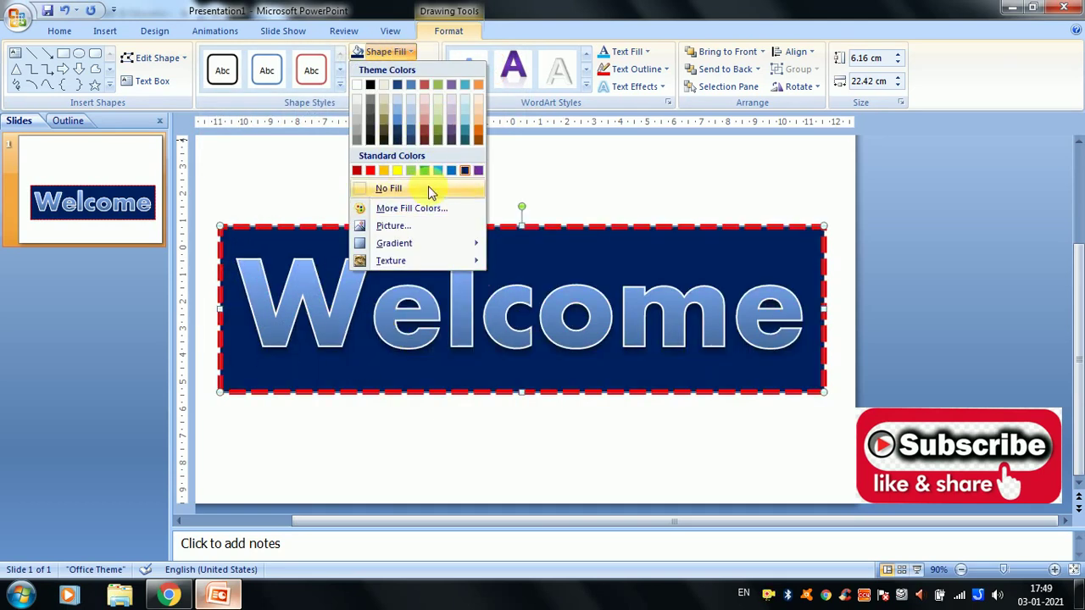
left_click(480, 227)
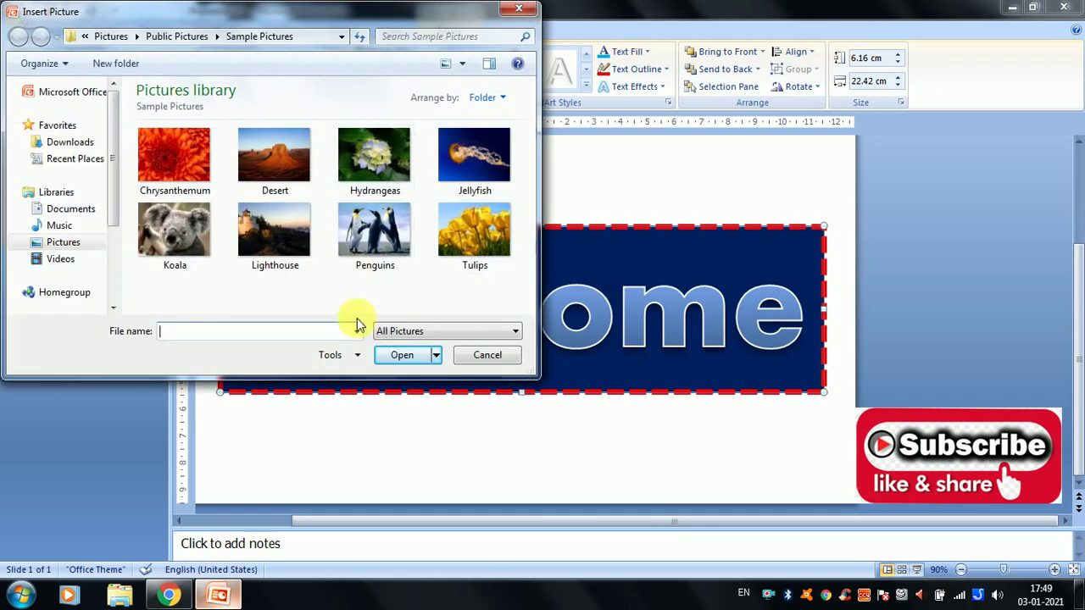
left_click(394, 250)
left_click(404, 357)
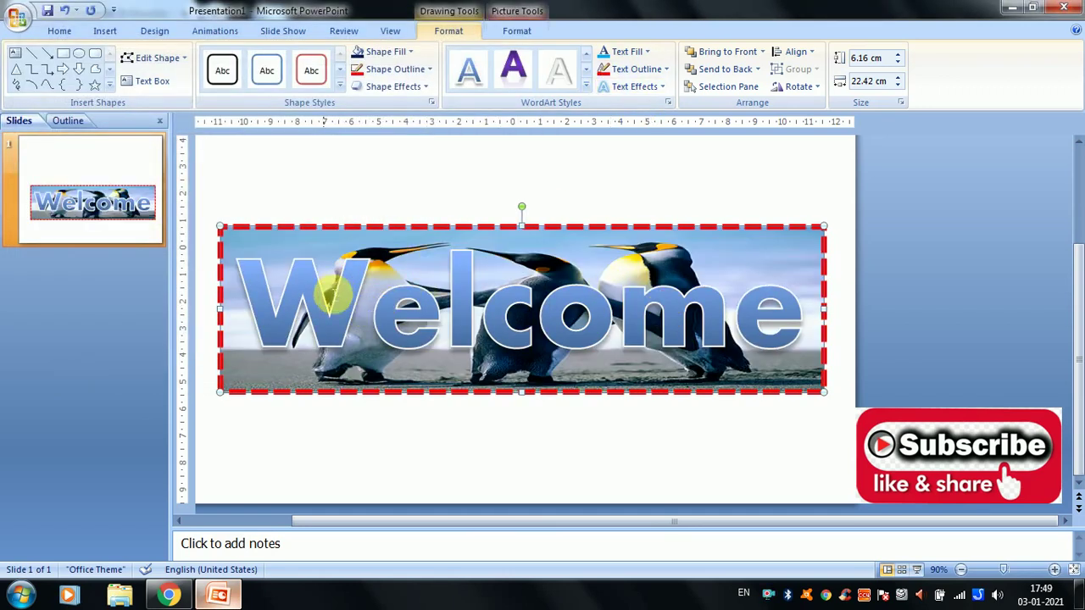
Replace the banner fill with the Chrysanthemum sample picture
left_click(391, 53)
left_click(415, 231)
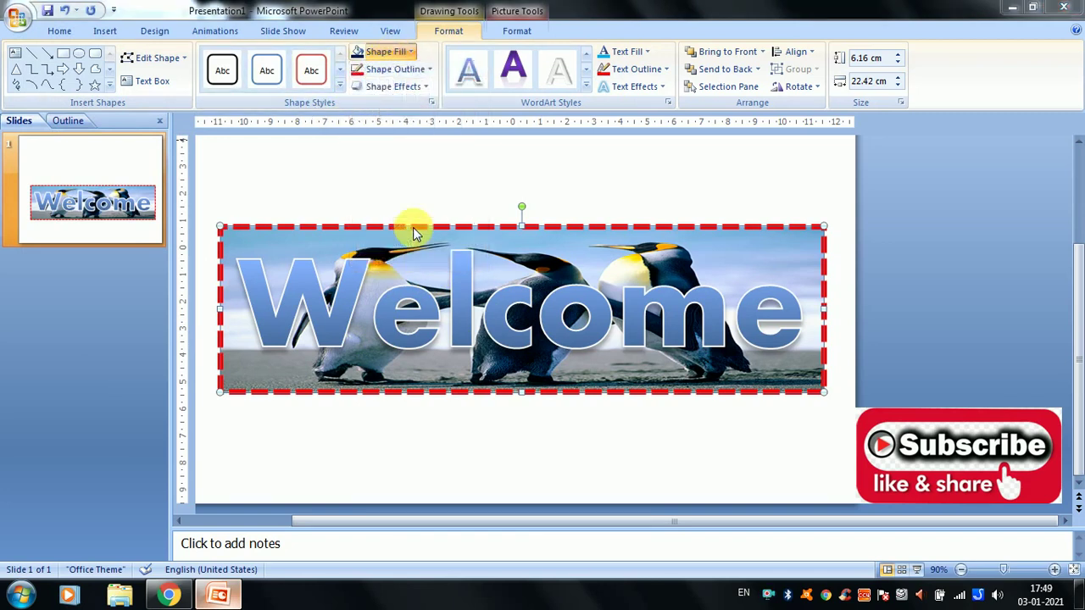
left_click(214, 212)
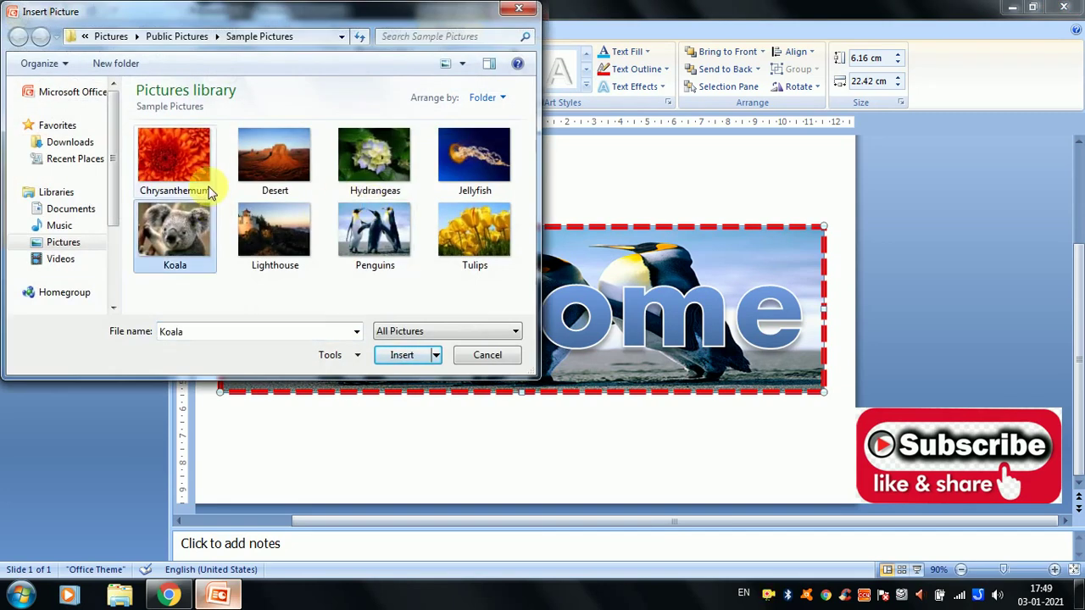
left_click(205, 185)
left_click(401, 356)
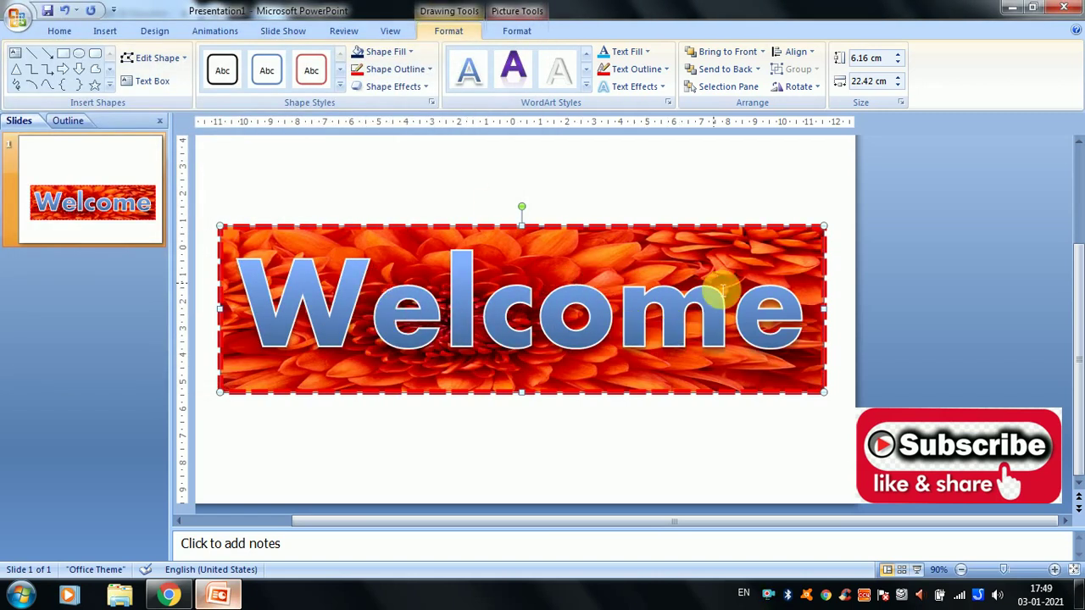
left_click(410, 68)
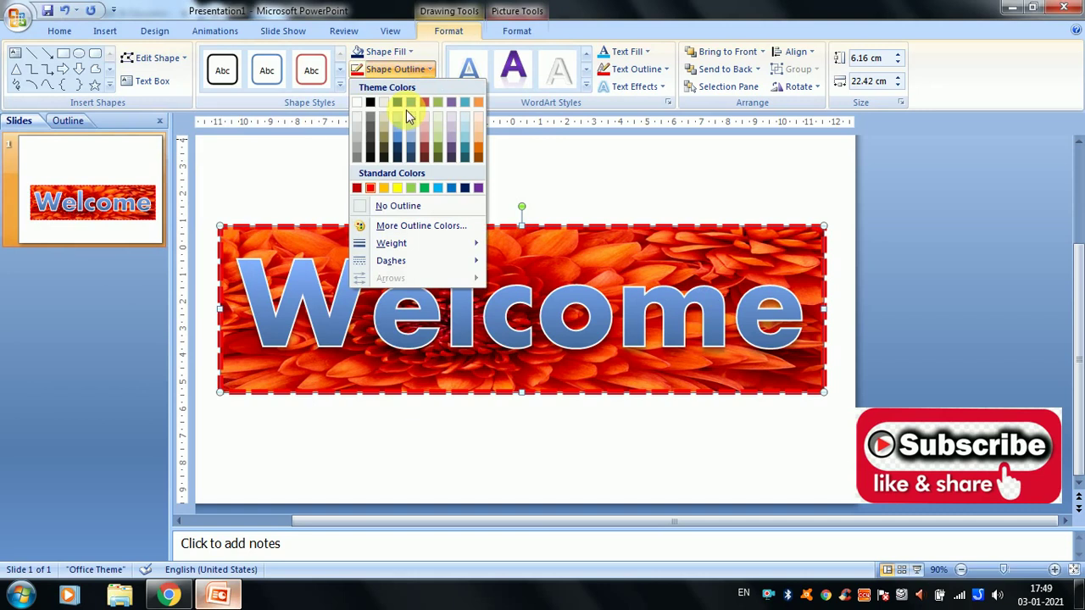
Fill the Welcome banner with the dark wood texture
left_click(389, 52)
mouse_move(400, 254)
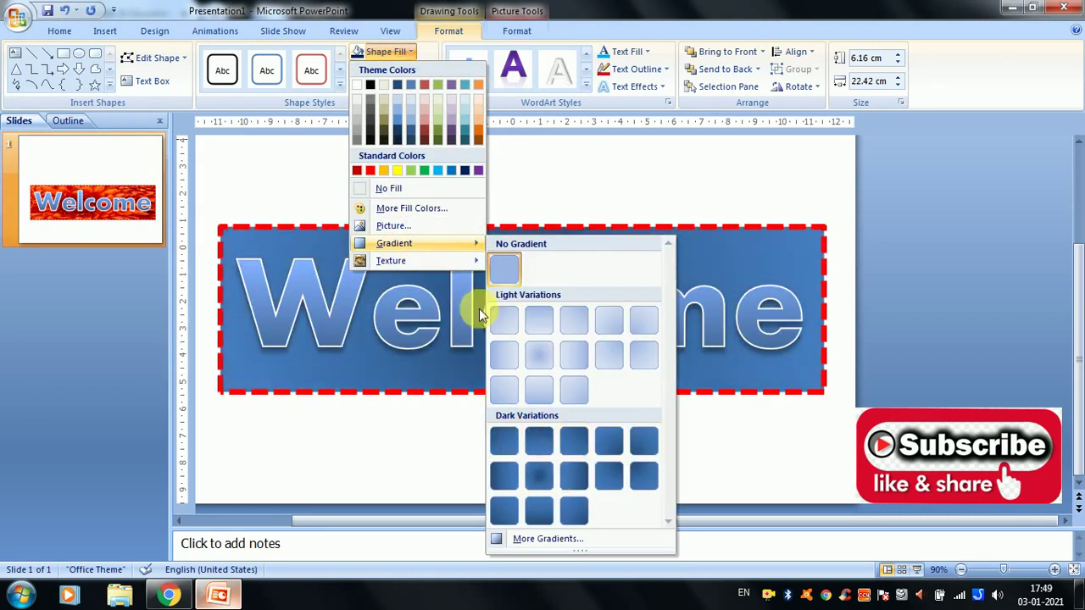
mouse_move(432, 261)
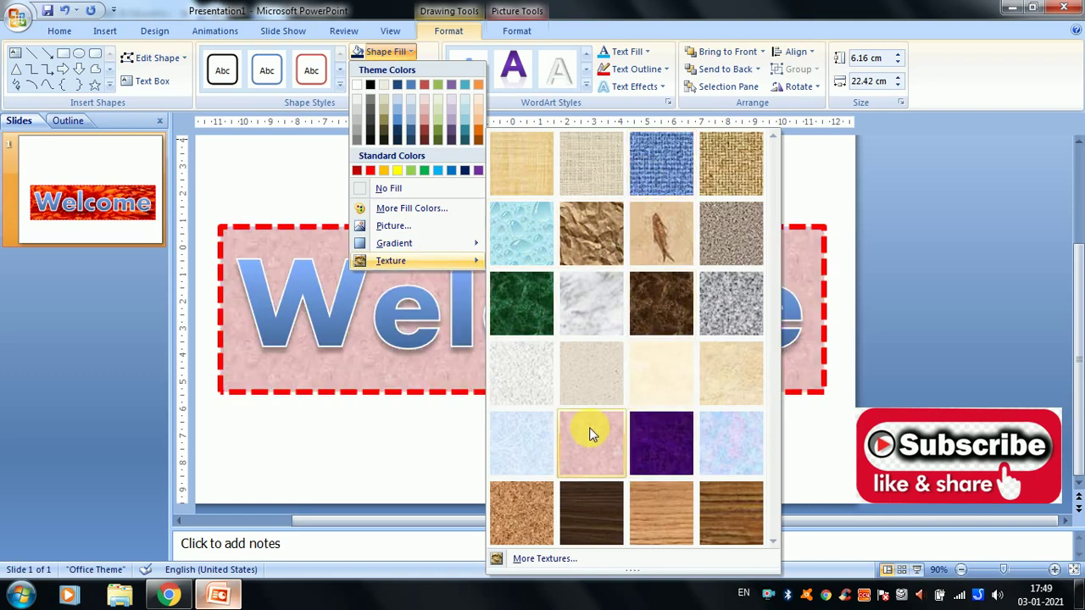
left_click(588, 538)
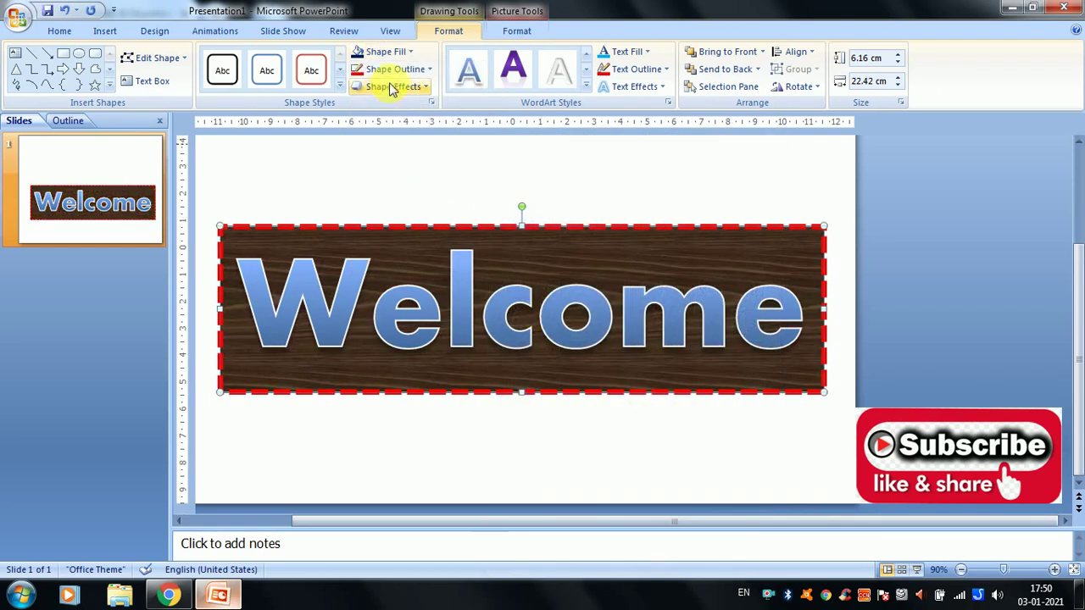
Look through the outline, fill and shape style options without changing anything
left_click(390, 74)
left_click(310, 175)
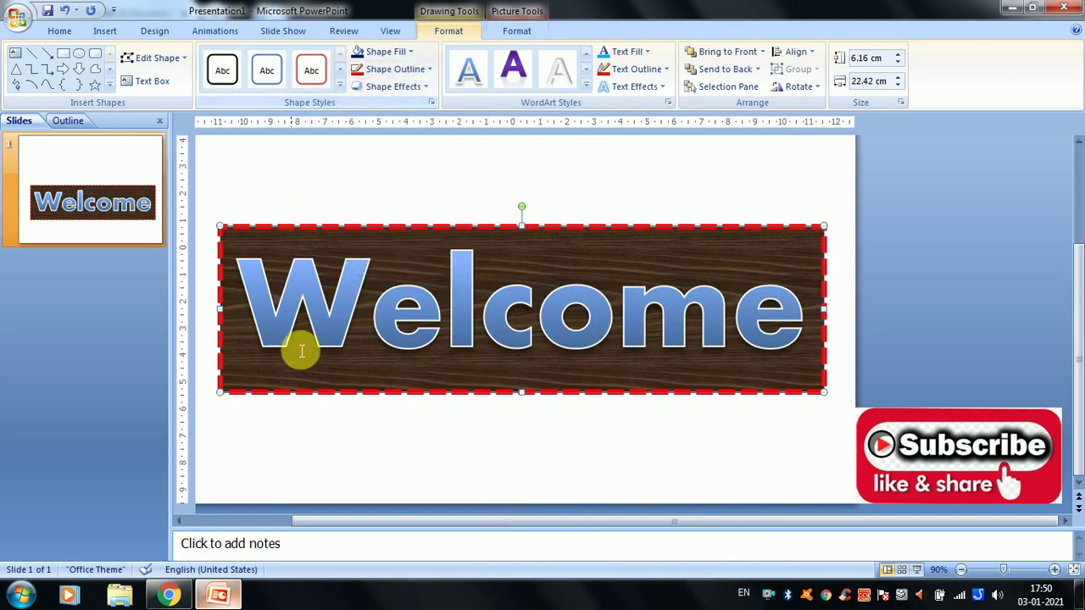
left_click(381, 52)
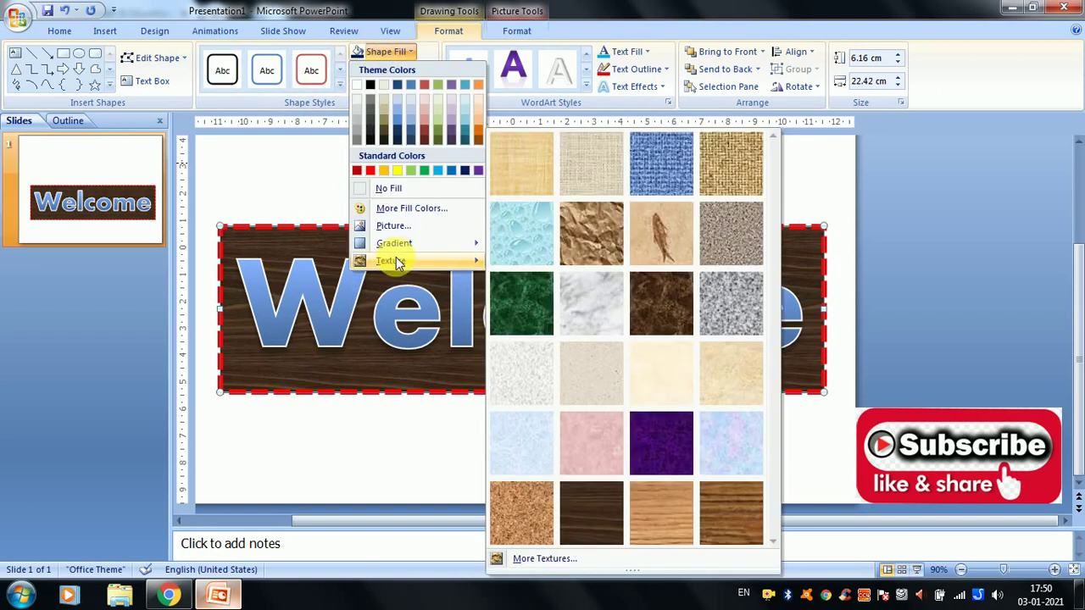
left_click(338, 70)
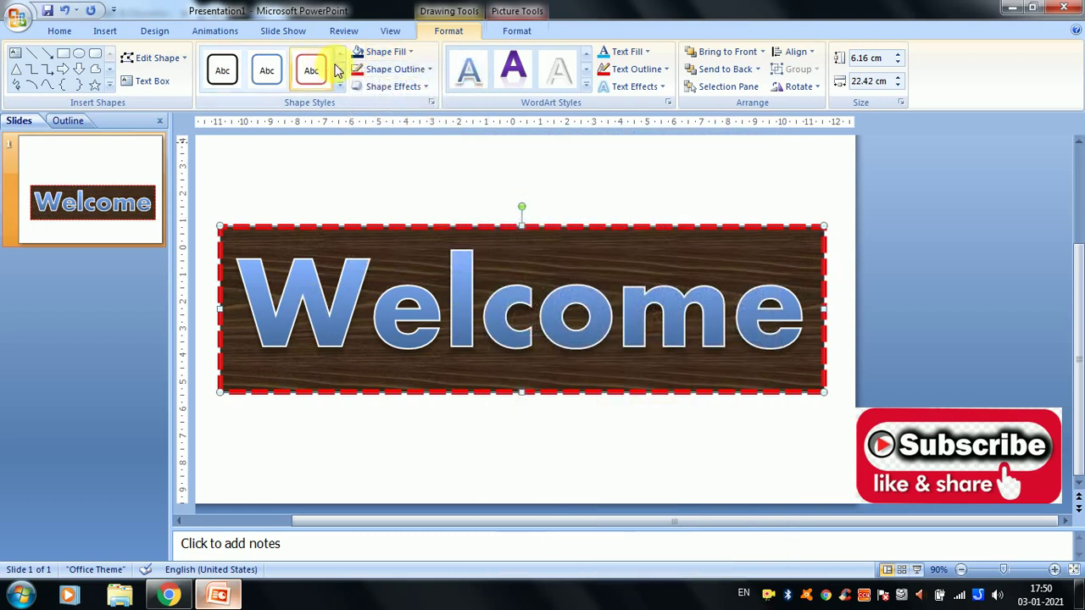
left_click(340, 86)
left_click(264, 405)
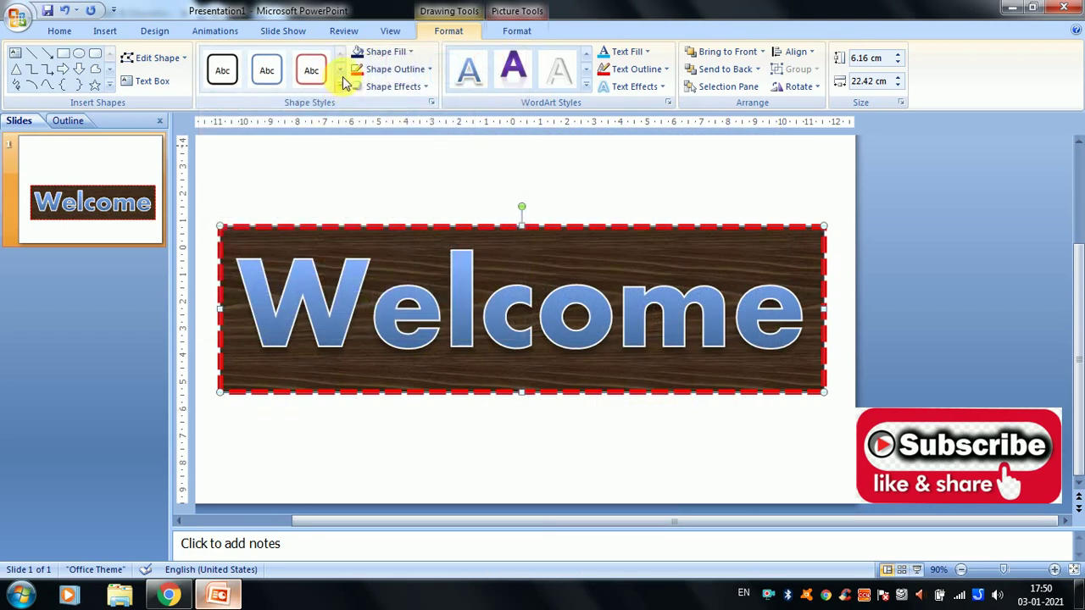
Apply the Colored Fill - Accent 1 blue shape style to the Welcome banner
left_click(343, 92)
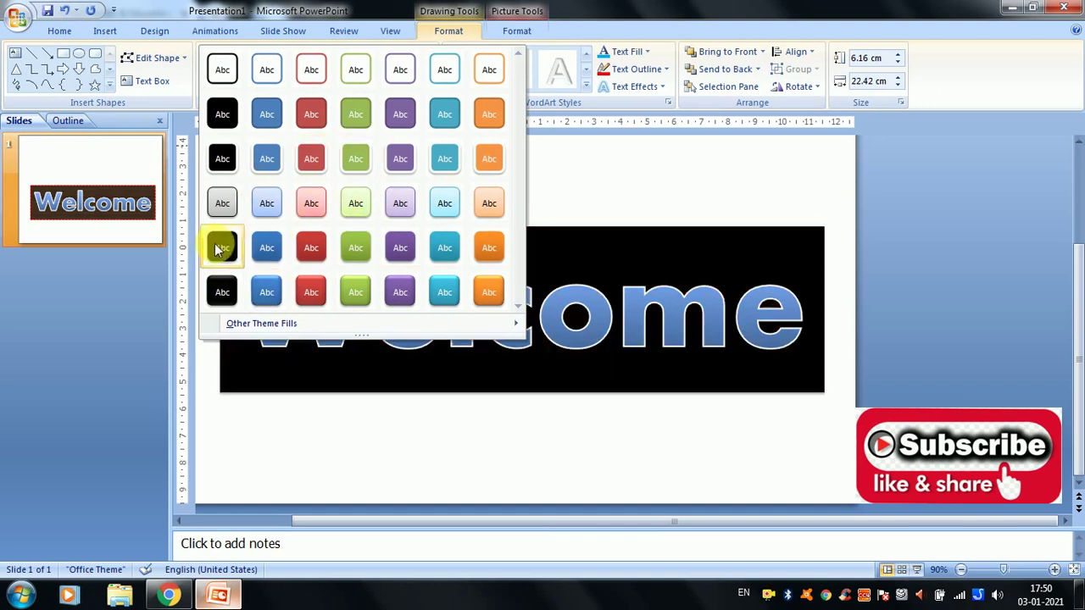
left_click(273, 114)
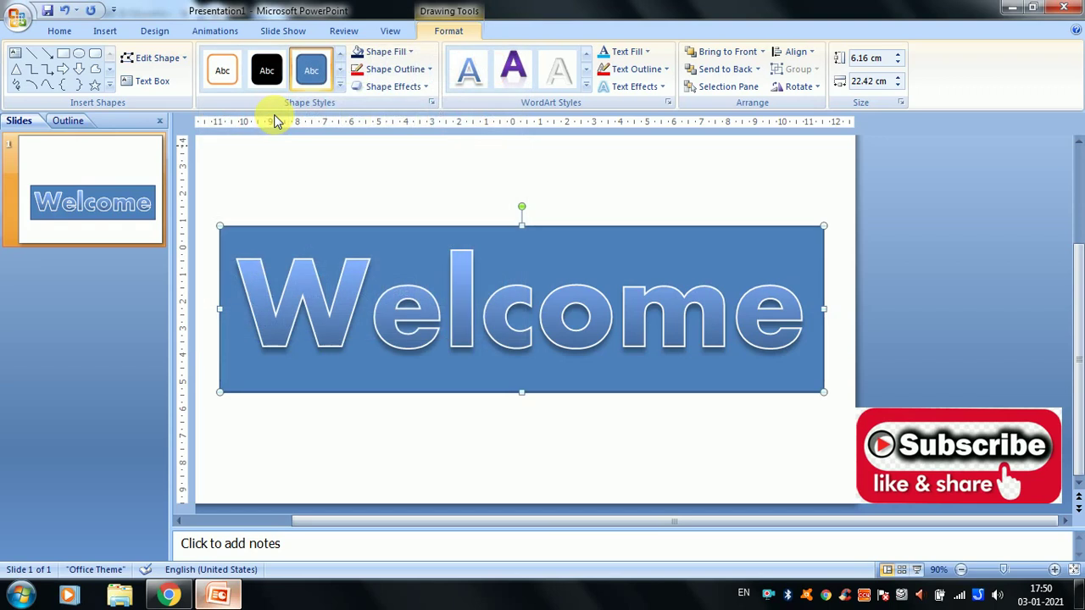
left_click(371, 88)
Give the Welcome banner 3-D Preset 12 and an outer shadow
mouse_move(389, 119)
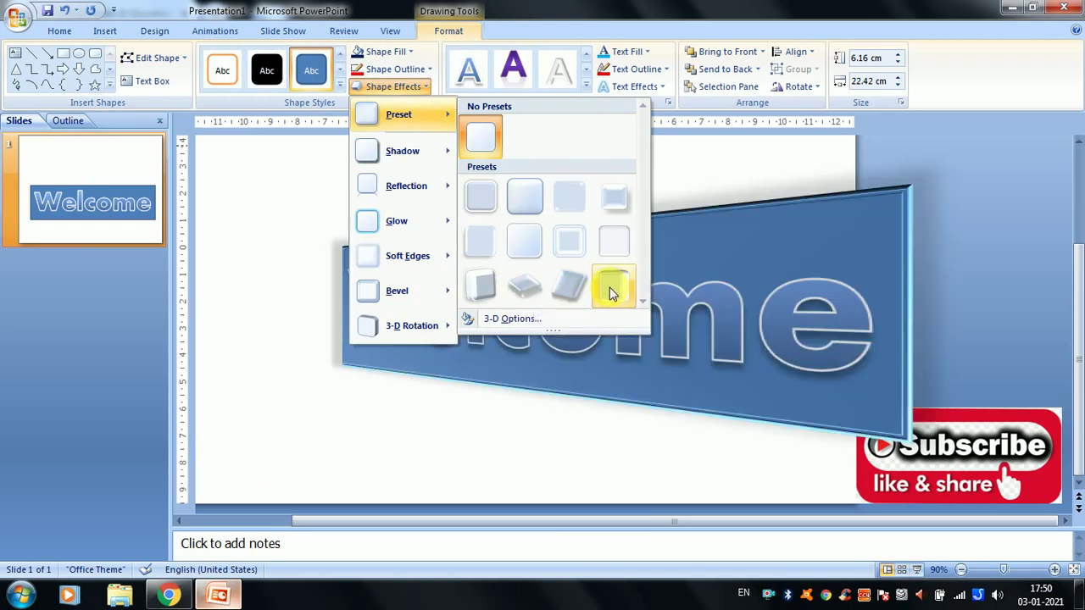
left_click(603, 288)
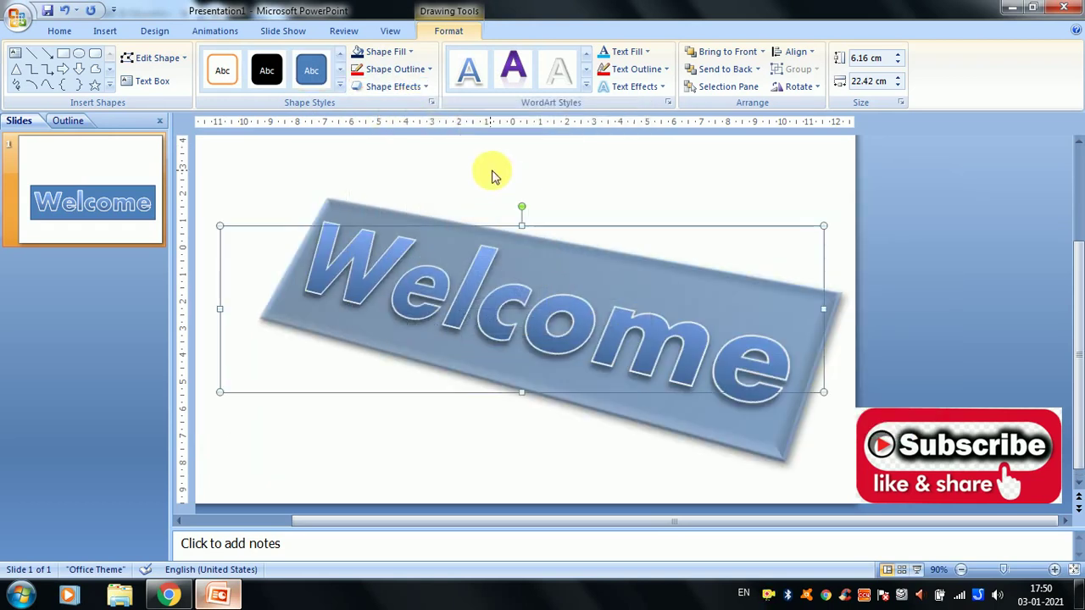
left_click(386, 86)
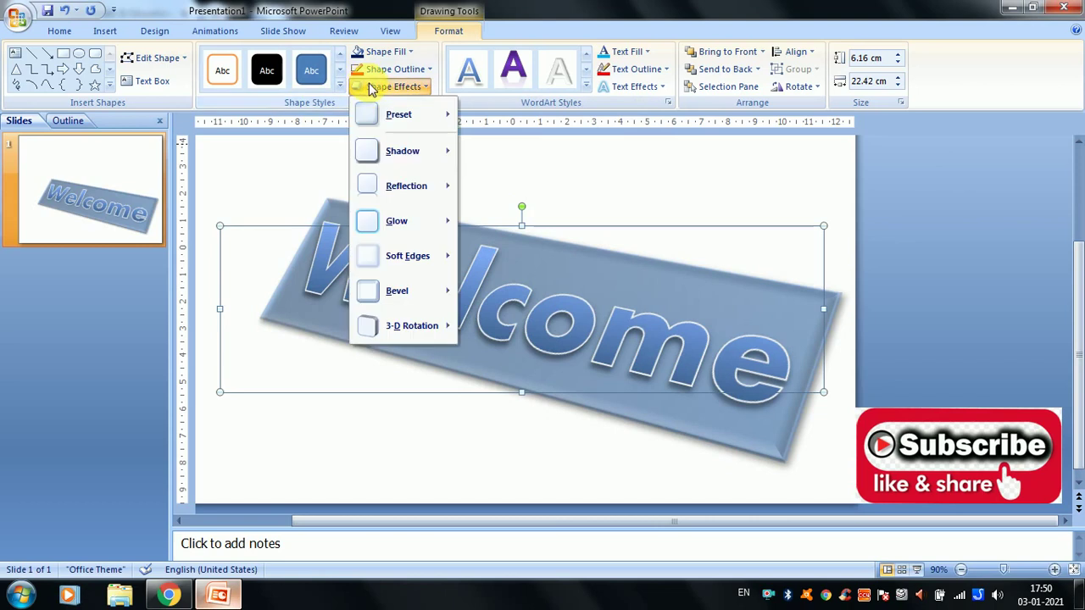
mouse_move(413, 161)
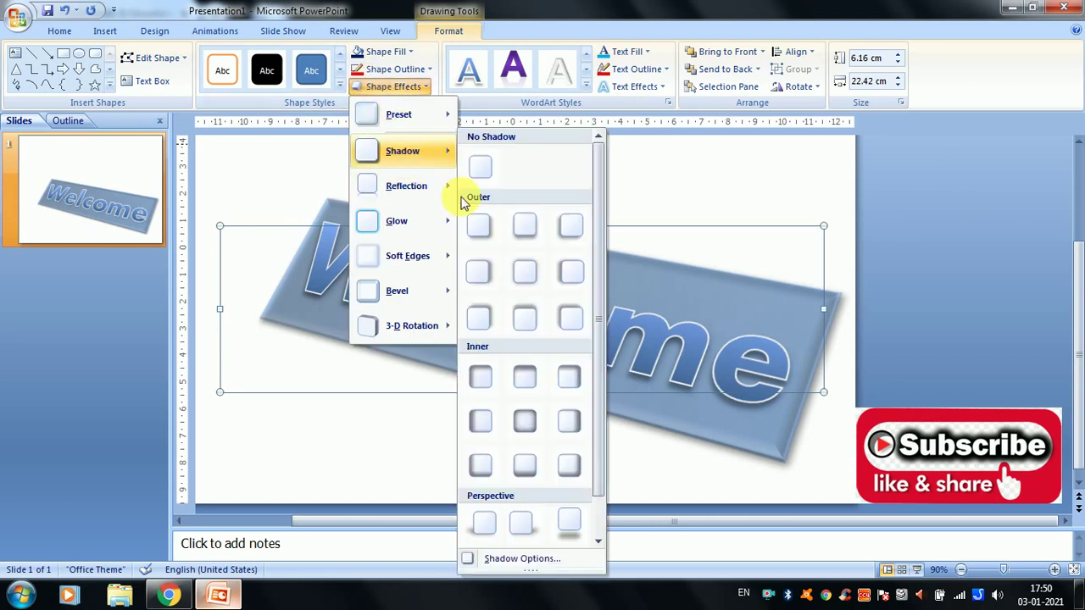
left_click(479, 277)
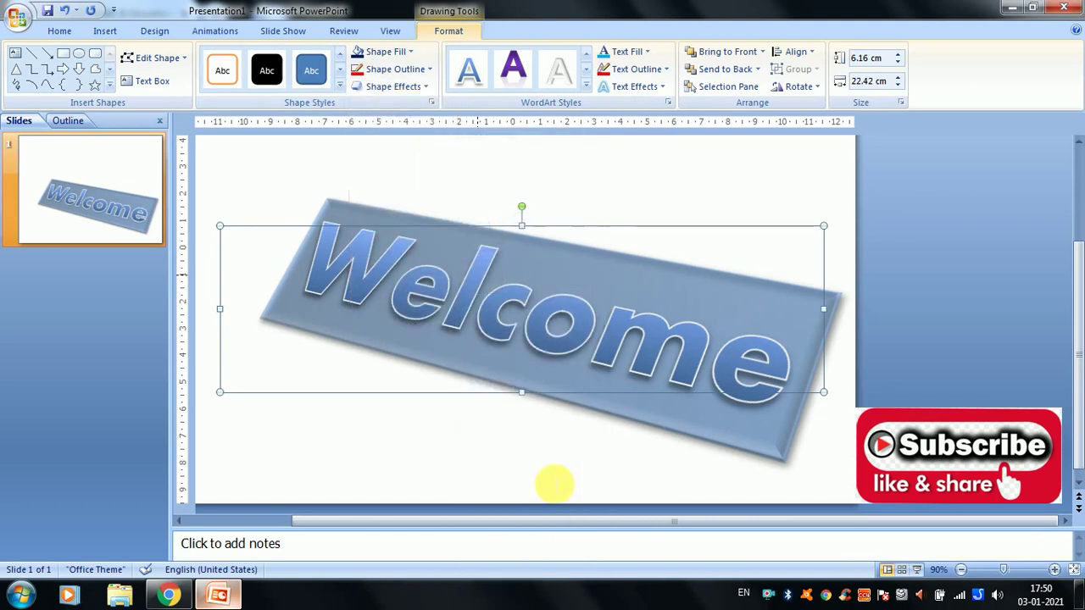
Tilt the banner with a parallel 3-D rotation preset and shrink the PowerPoint window
left_click(392, 87)
mouse_move(411, 222)
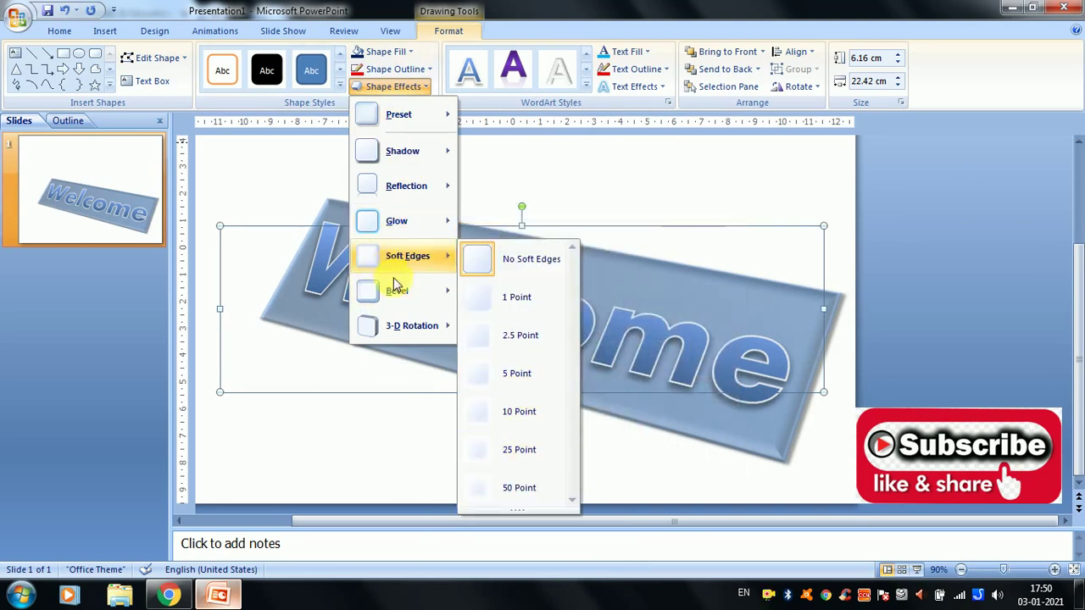
mouse_move(416, 331)
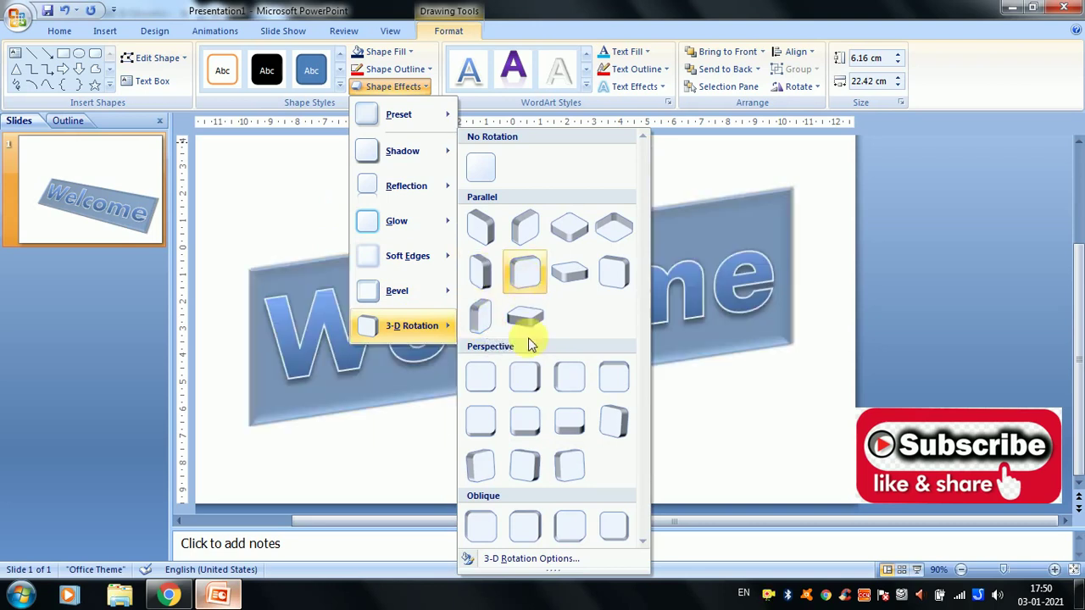
left_click(526, 289)
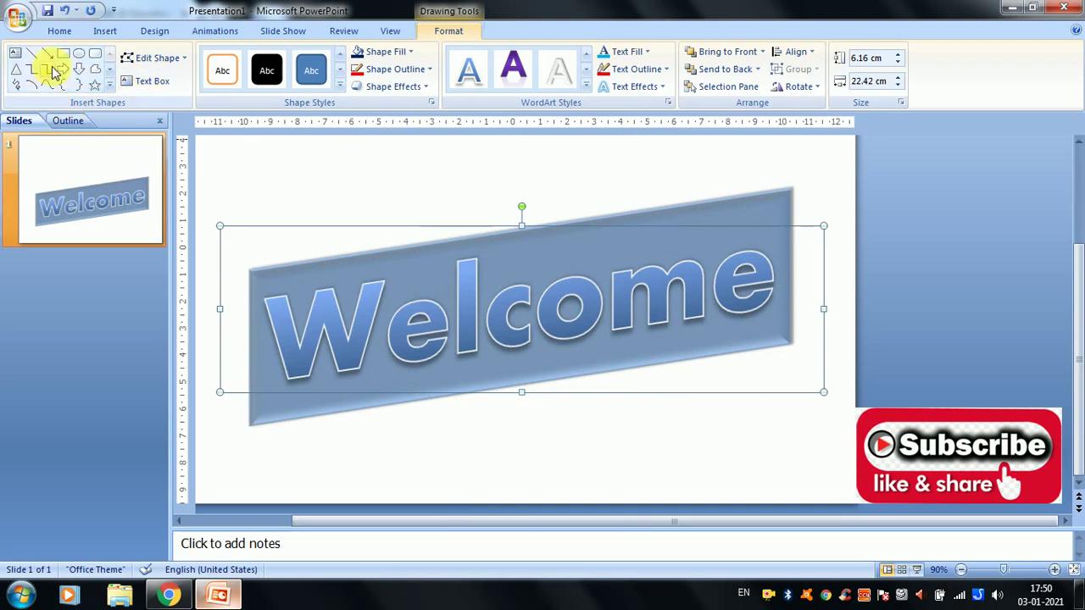
double_click(279, 12)
left_click_drag(258, 12, 478, 54)
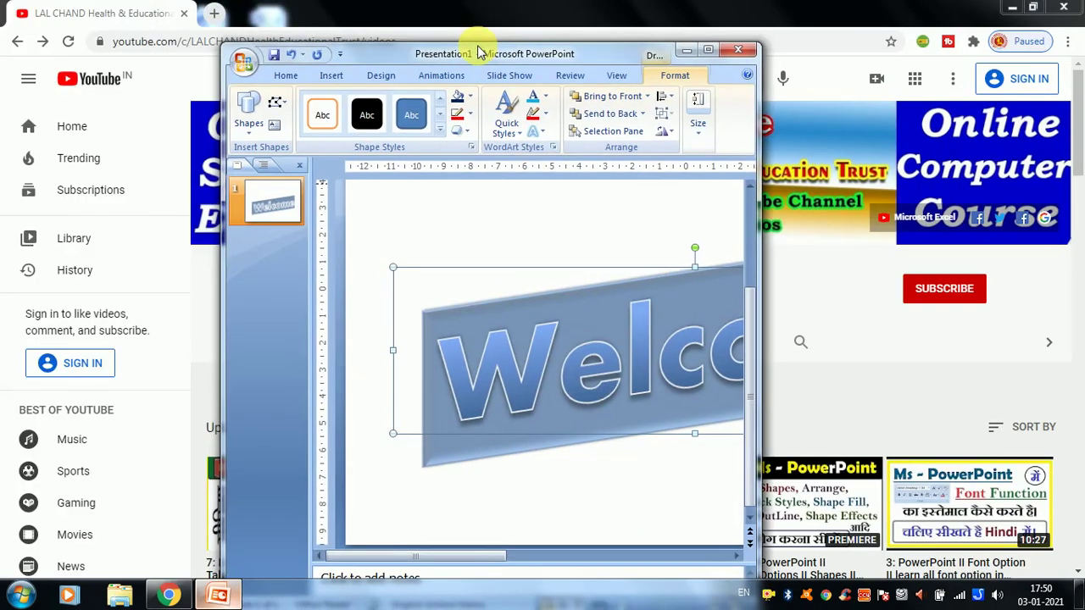
double_click(462, 54)
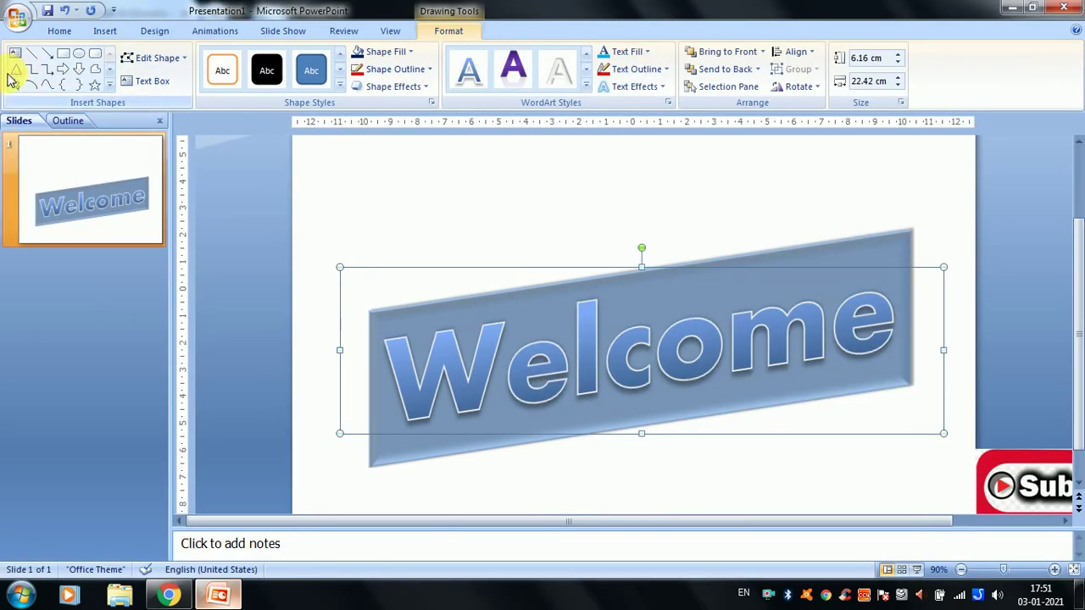
left_click(18, 85)
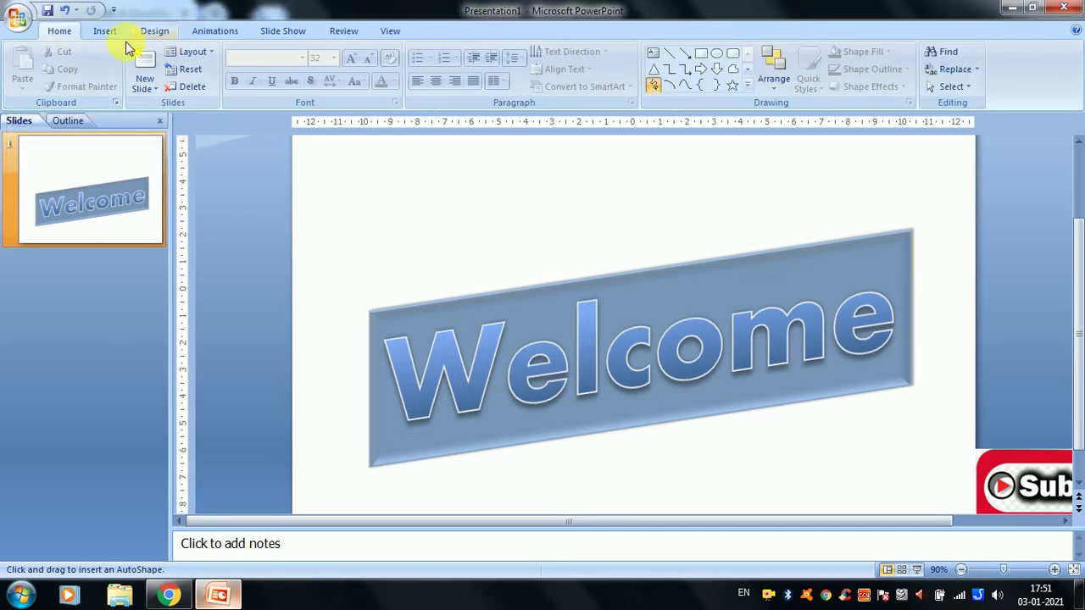
left_click(486, 306)
left_click(460, 28)
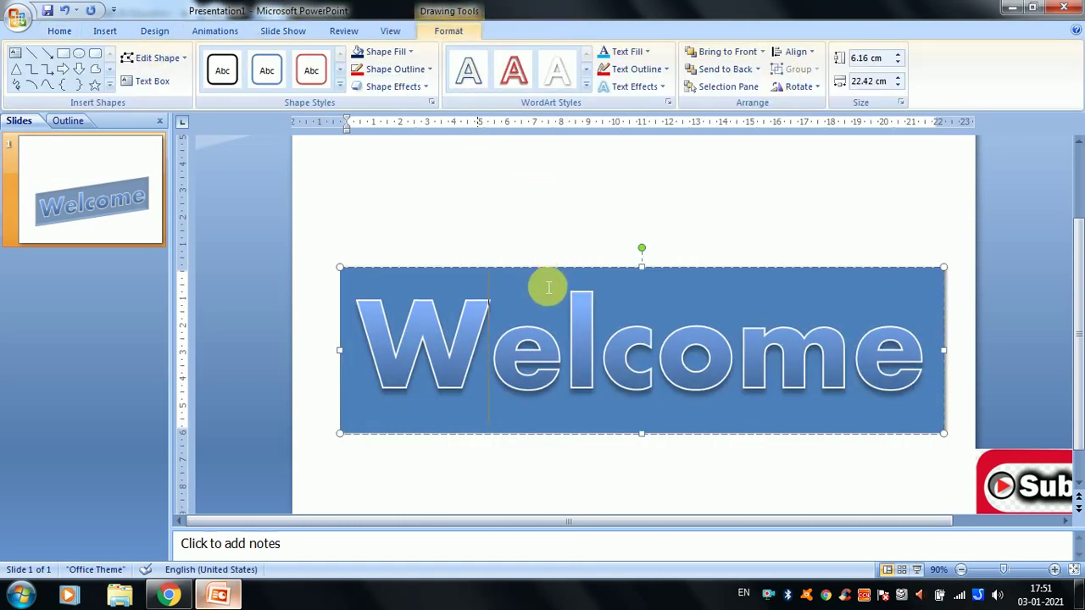
left_click(103, 31)
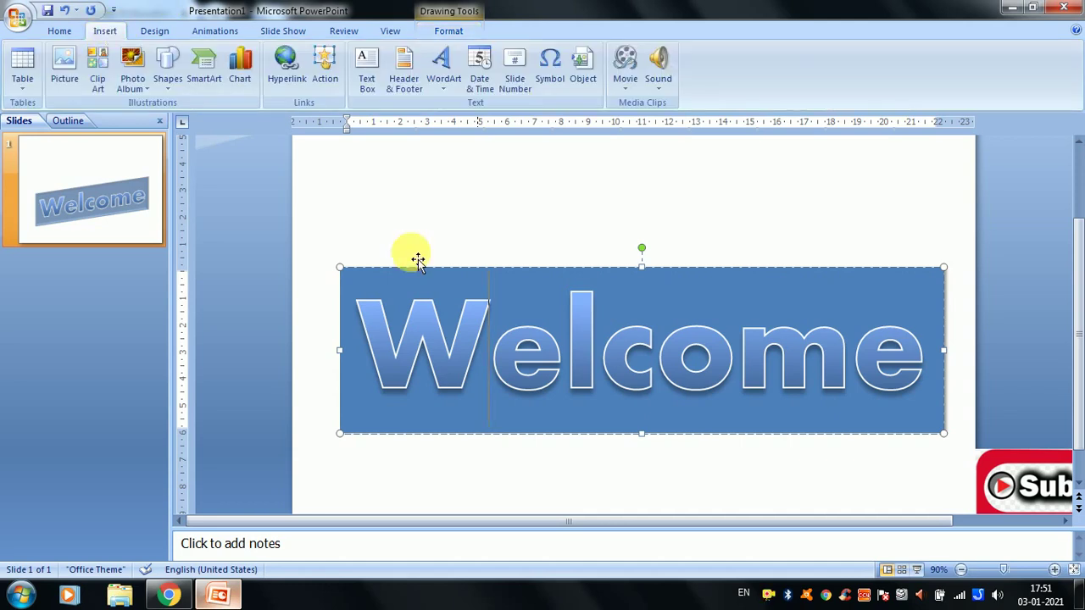
left_click(471, 272)
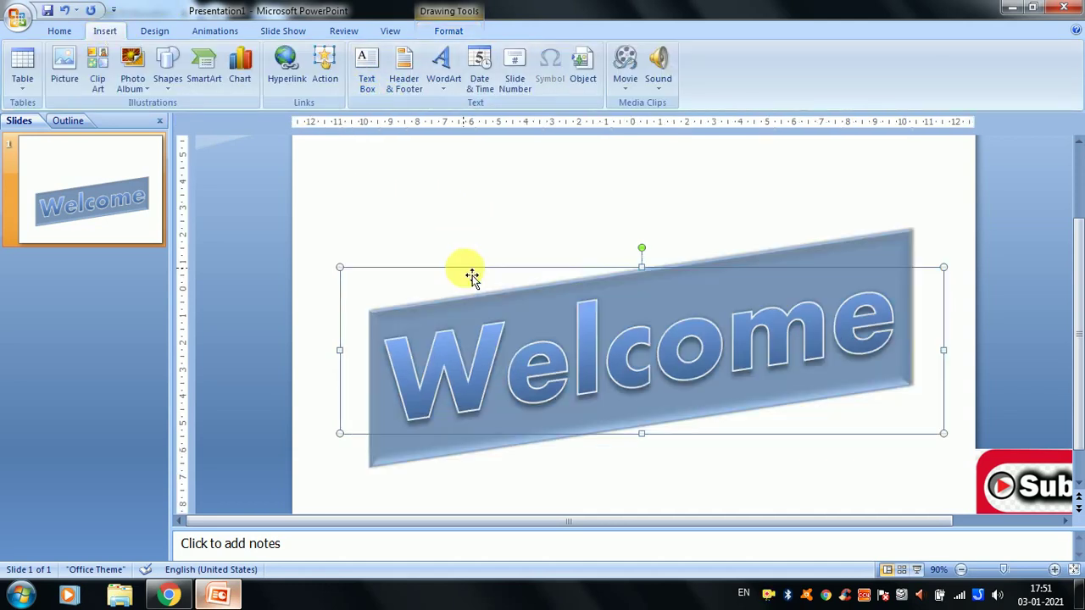
left_click(434, 227)
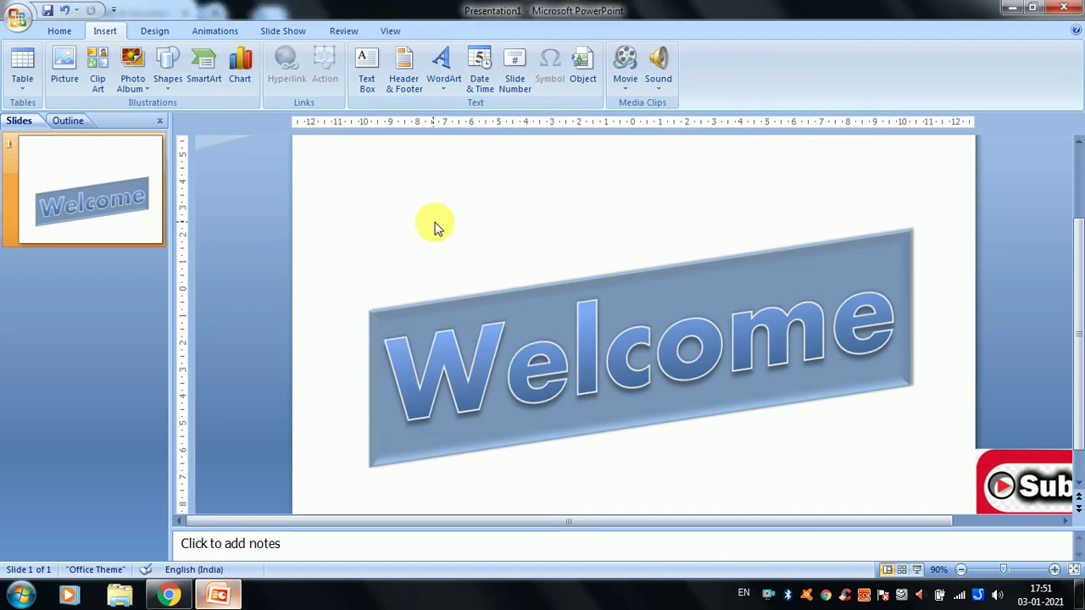
Turn on an automatically updating date (1/3/2021) in Header & Footer and apply it
left_click(403, 68)
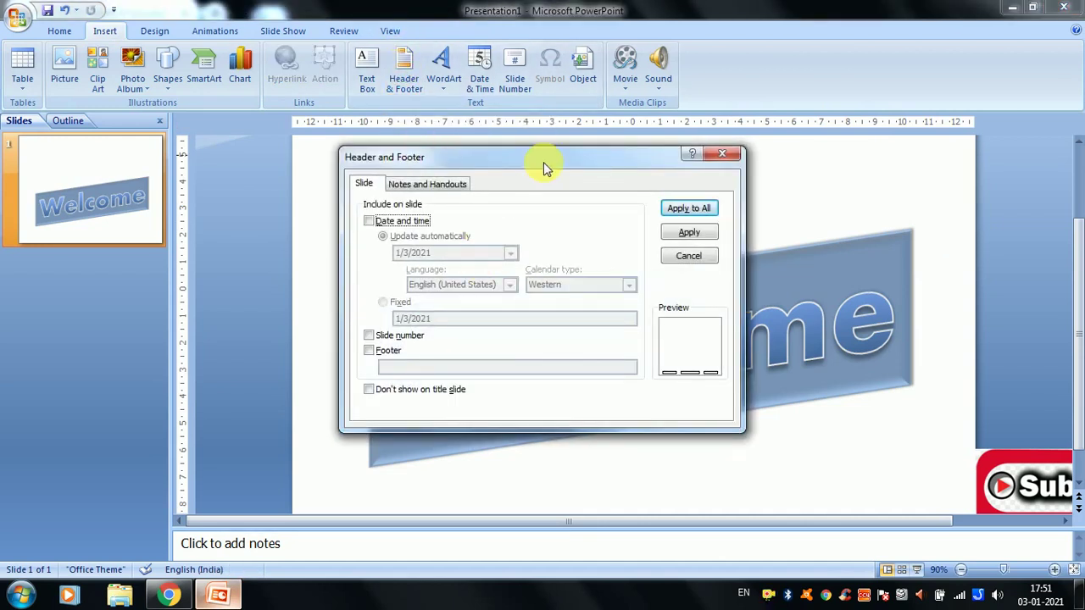
left_click_drag(546, 161, 692, 105)
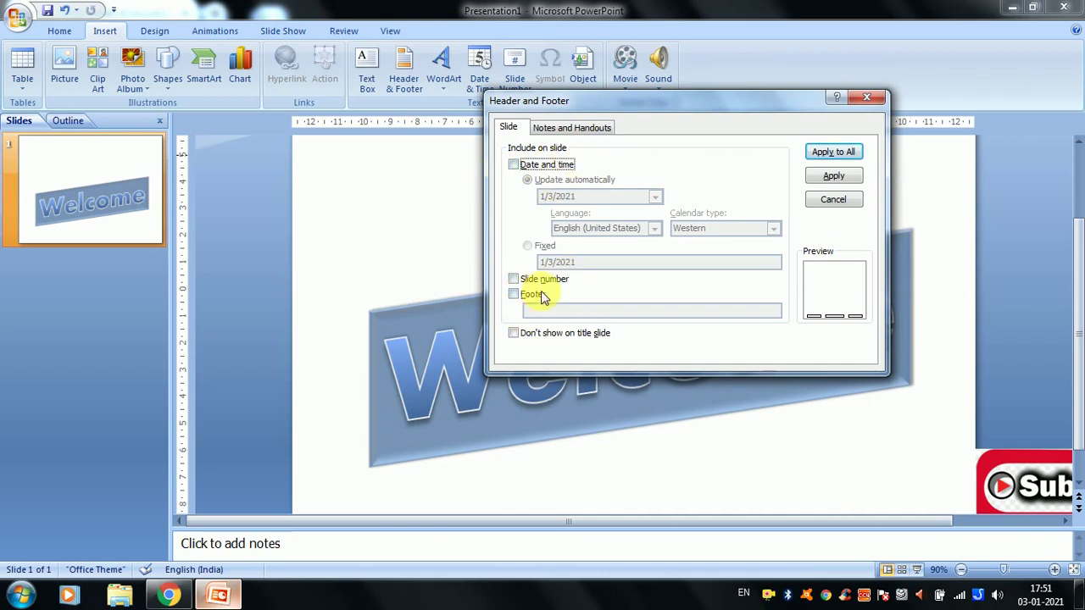
left_click_drag(546, 106, 486, 155)
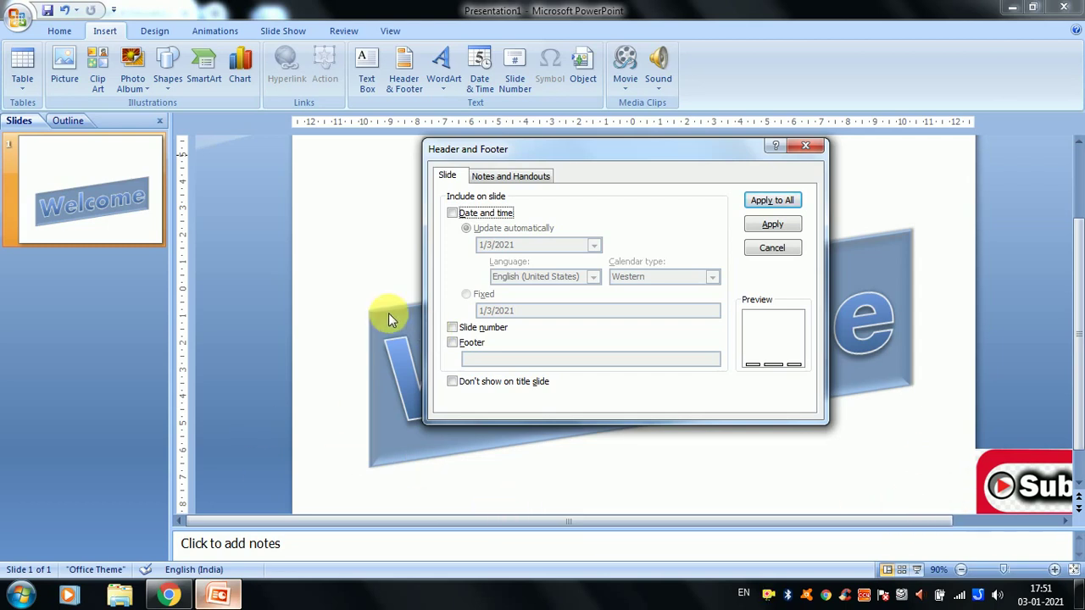
left_click(454, 213)
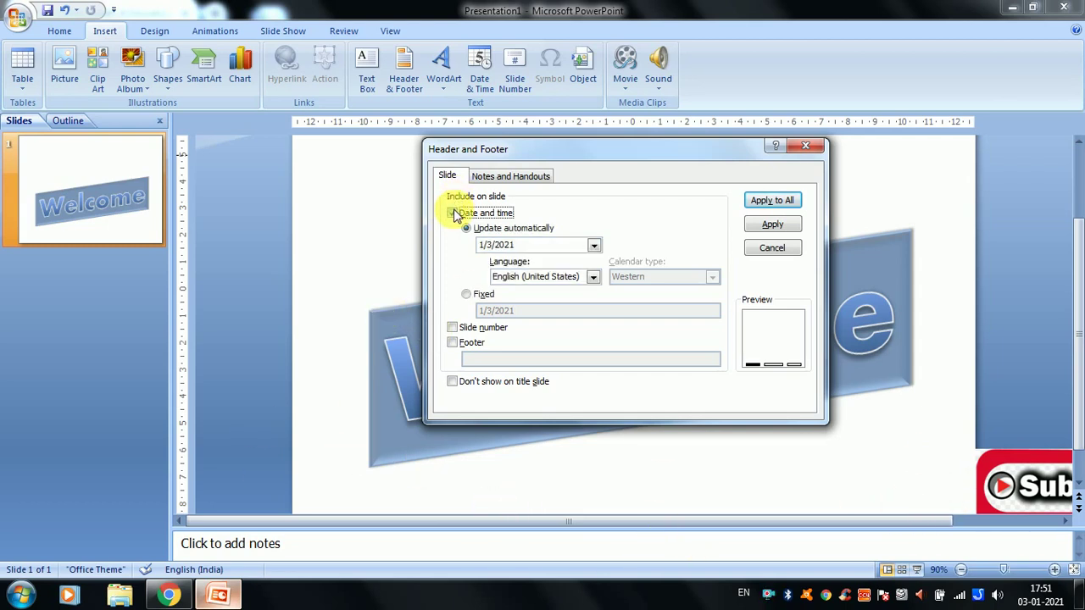
left_click(765, 225)
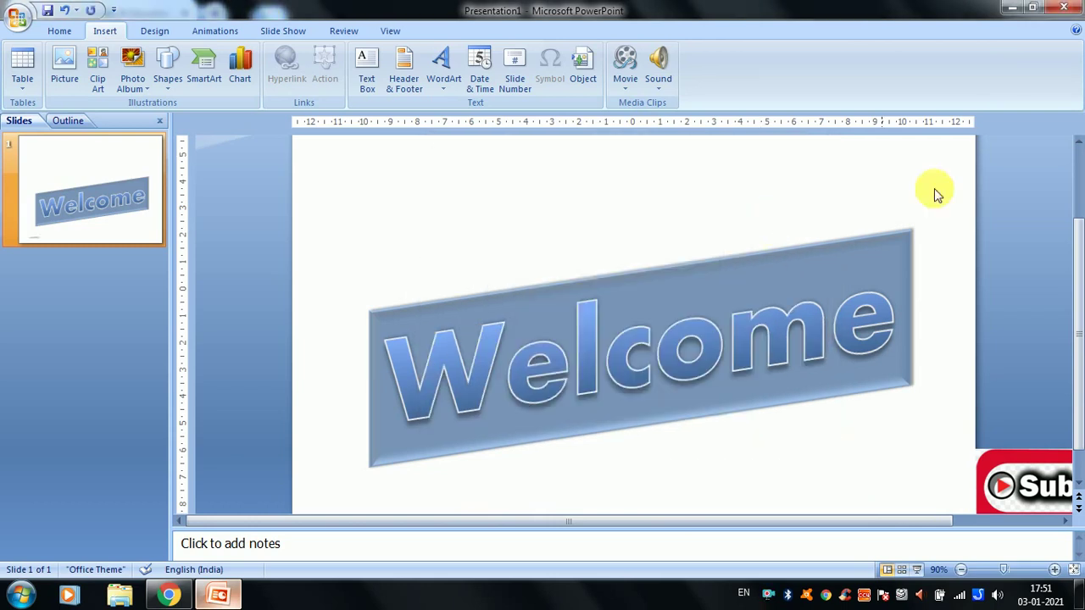
left_click_drag(1076, 313, 1071, 352)
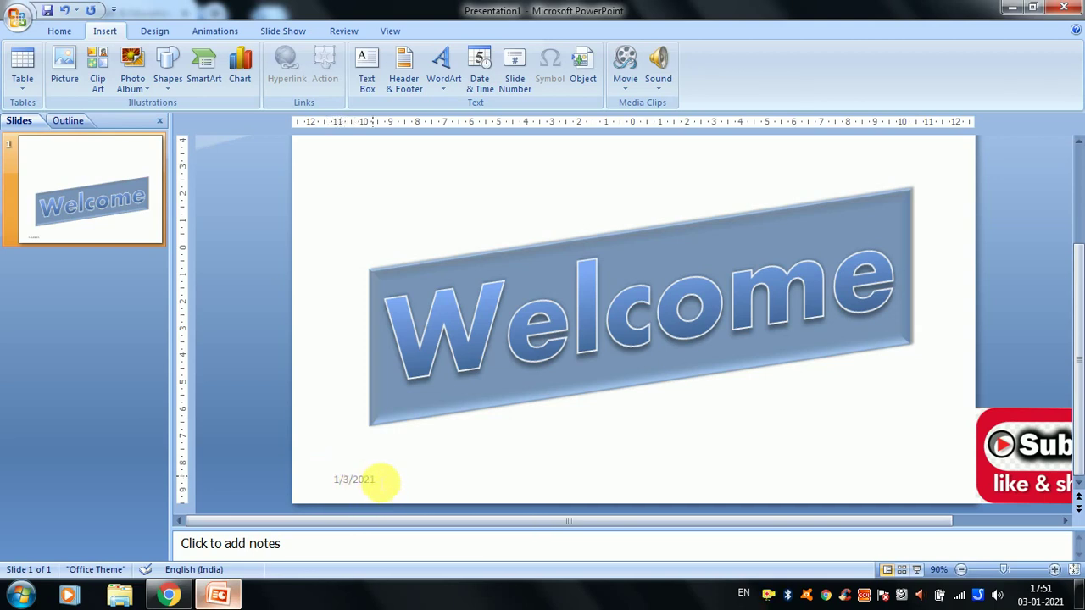
Enlarge the font of the 1/3/2021 footer date
left_click(373, 483)
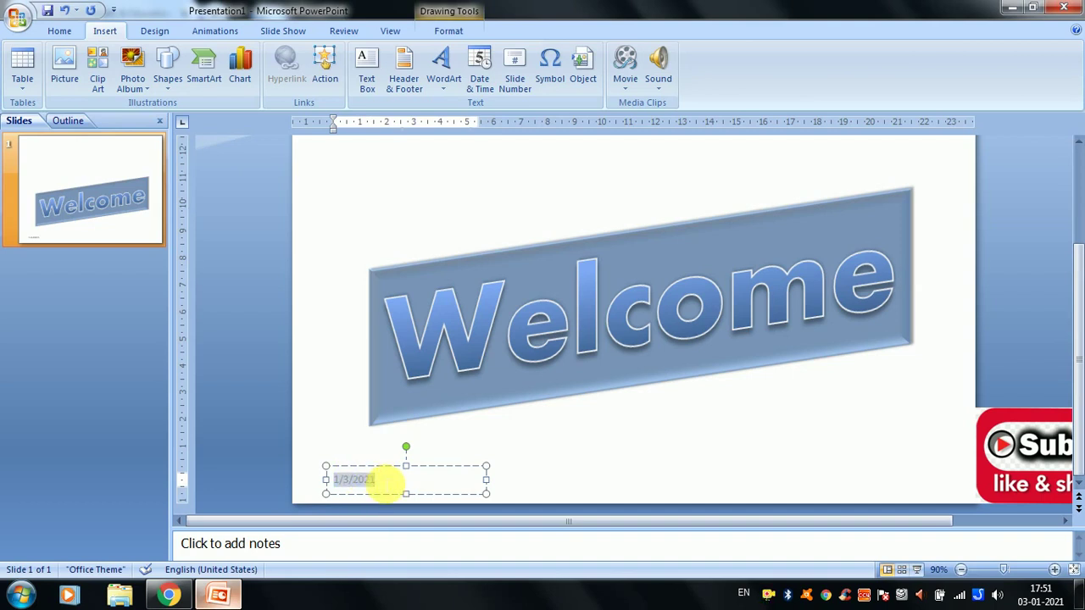
key("ctrl+shift+period")
key("ctrl+shift+period")
left_click(438, 487)
left_click(545, 462)
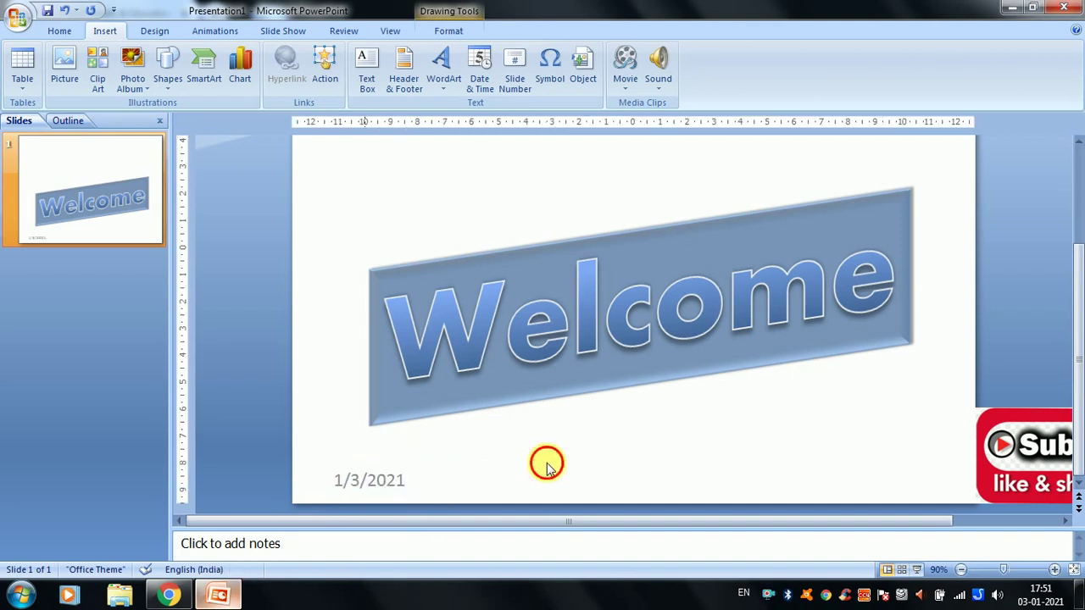
left_click(375, 488)
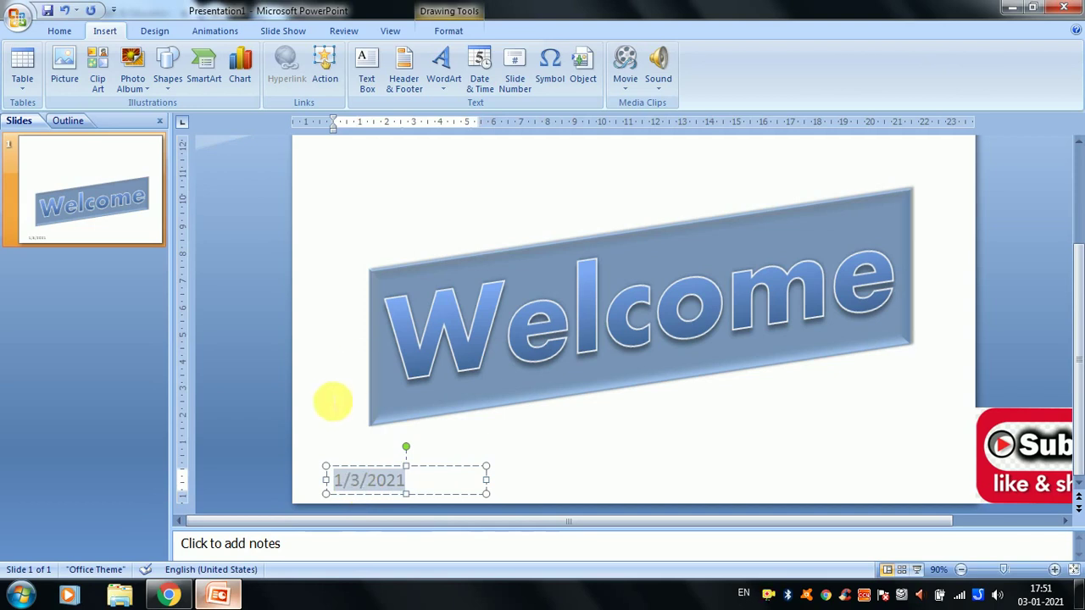
left_click(330, 405)
left_click(376, 481)
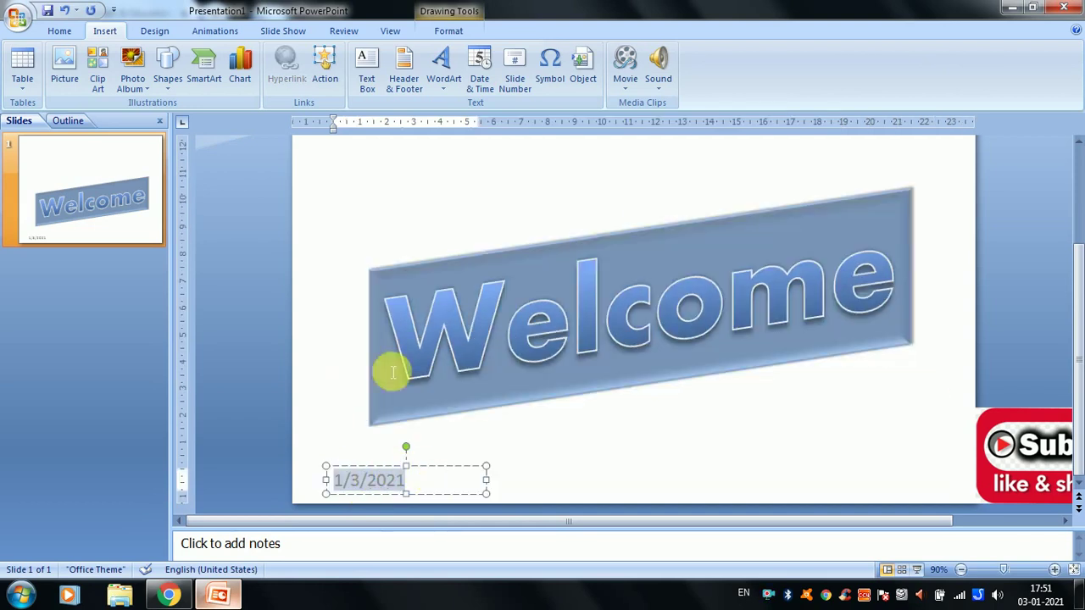
Add the footer text 'Slides' to all slides, then reopen Header & Footer
left_click(404, 85)
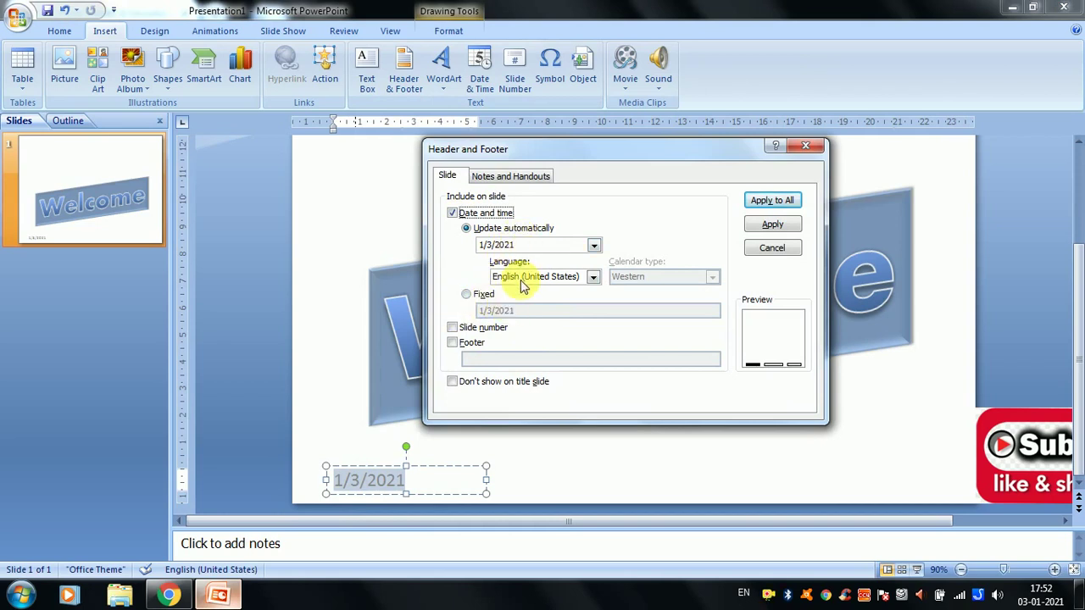
left_click(455, 344)
type("Slides")
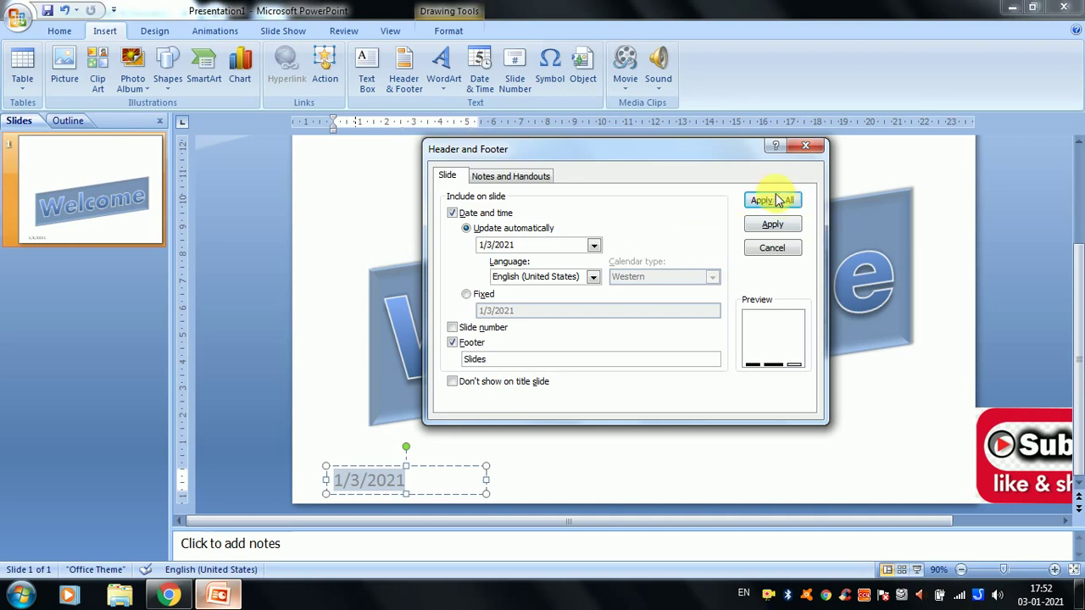
left_click(766, 229)
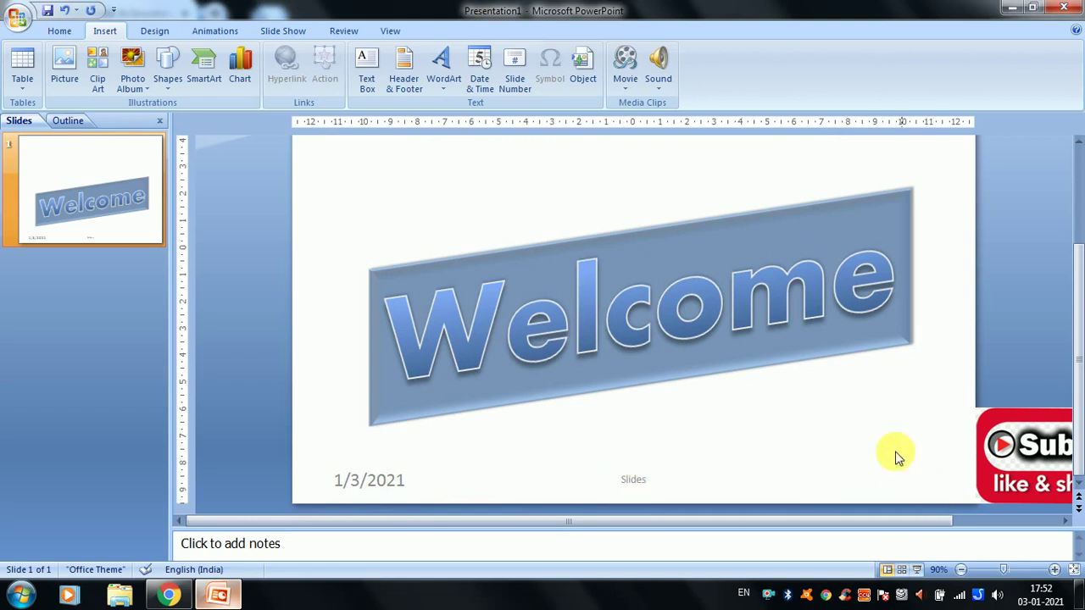
left_click(404, 75)
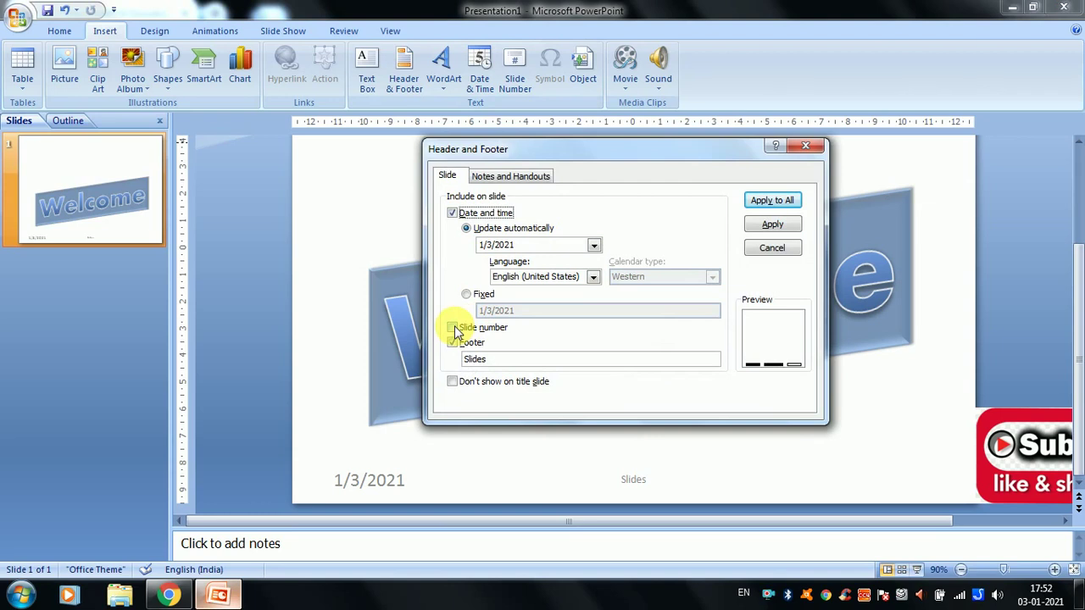
Apply slide numbers to all slides, then change the footer date format to 3 January 2021
left_click(763, 226)
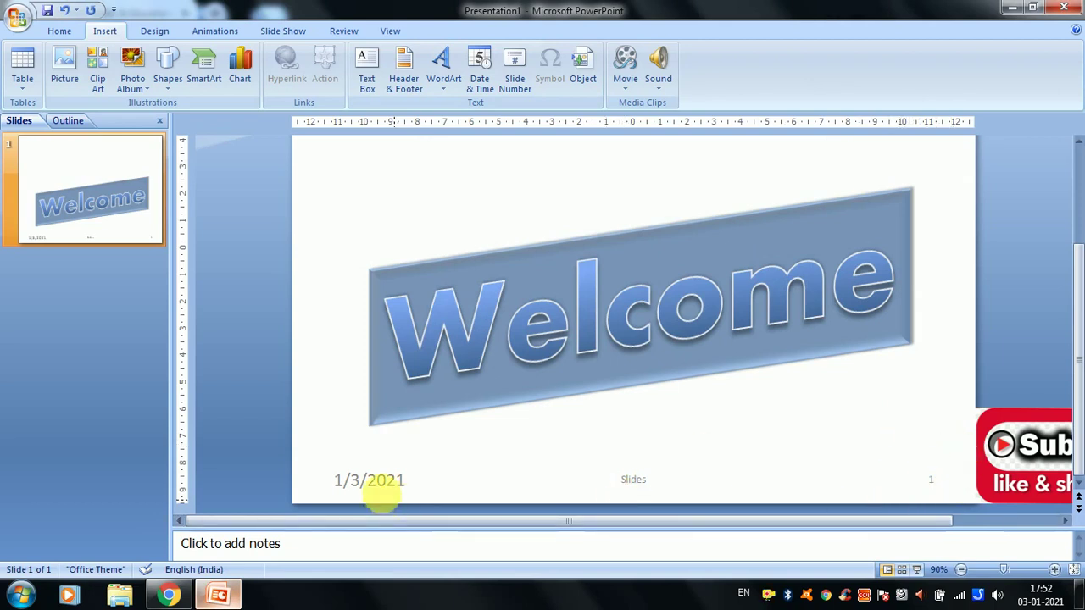
left_click(405, 80)
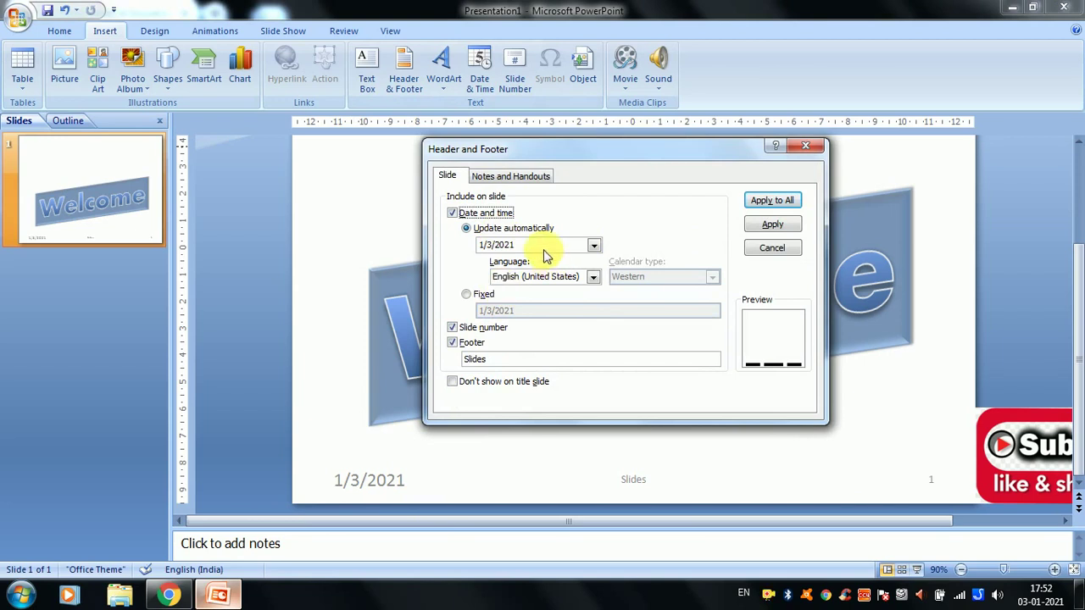
left_click(531, 245)
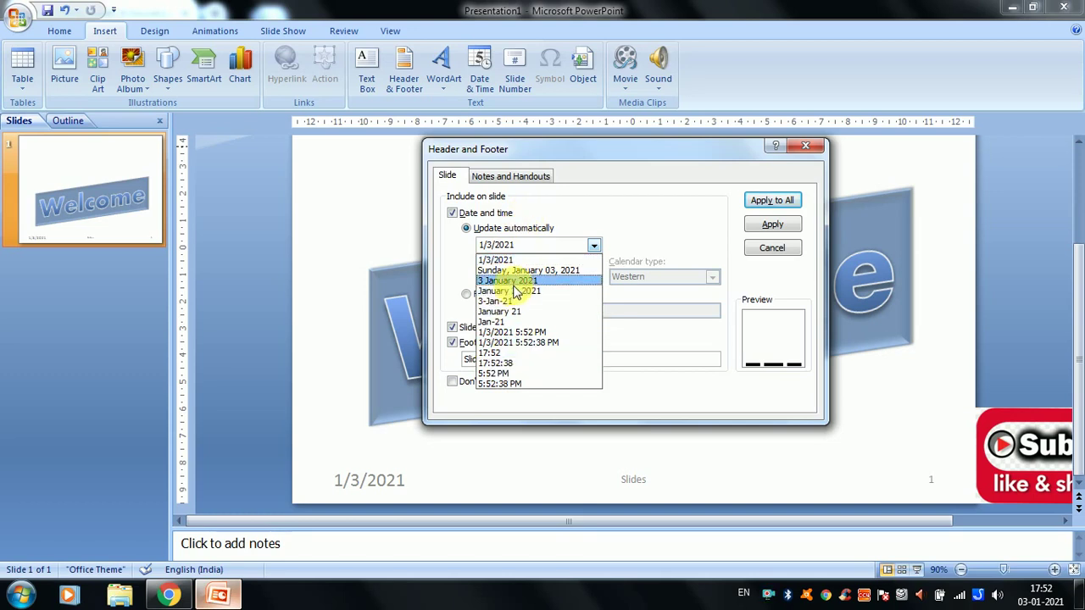
left_click(520, 281)
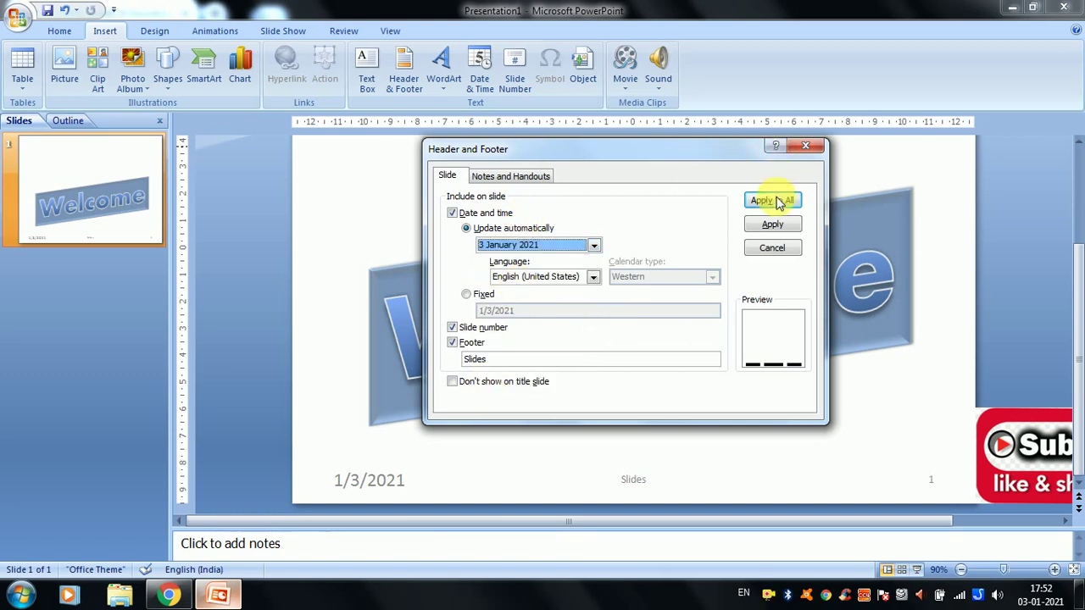
left_click(772, 222)
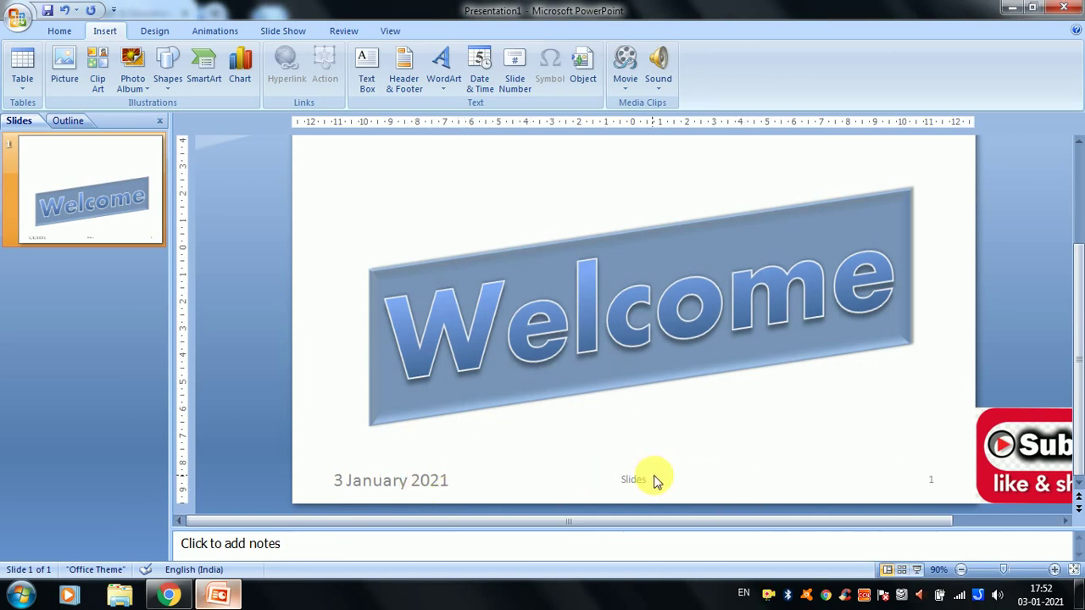
left_click(405, 70)
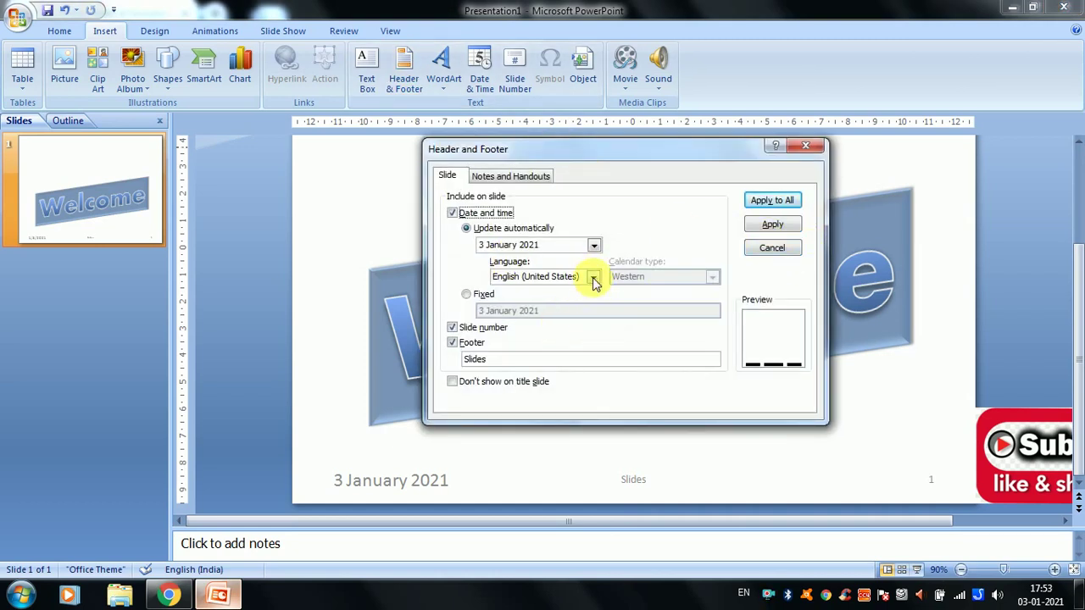
Switch the footer date language to Hindi (India) and apply it to all slides
left_click(593, 279)
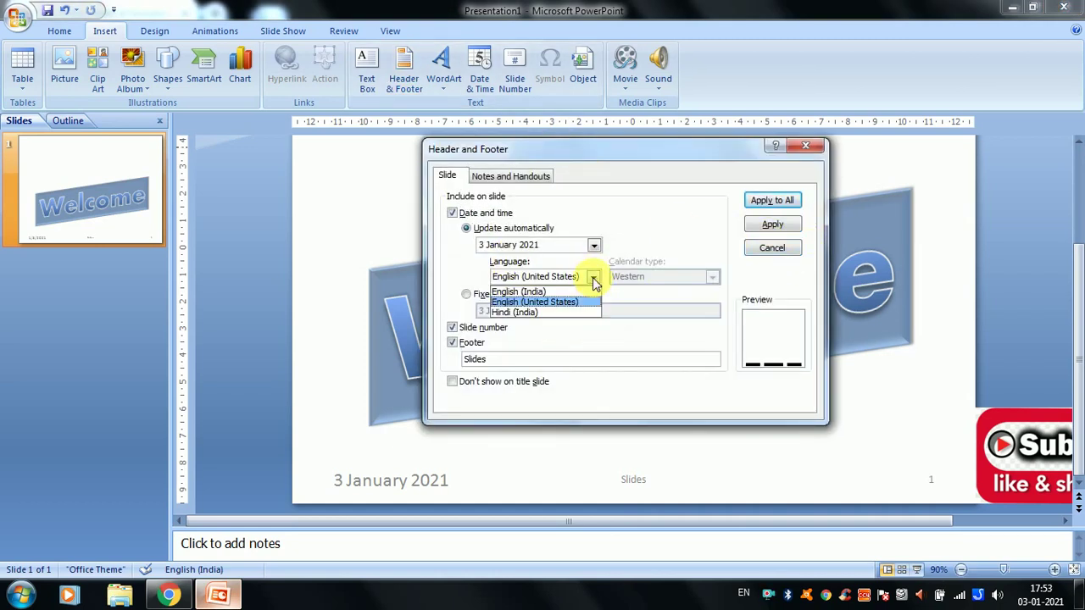
left_click(546, 313)
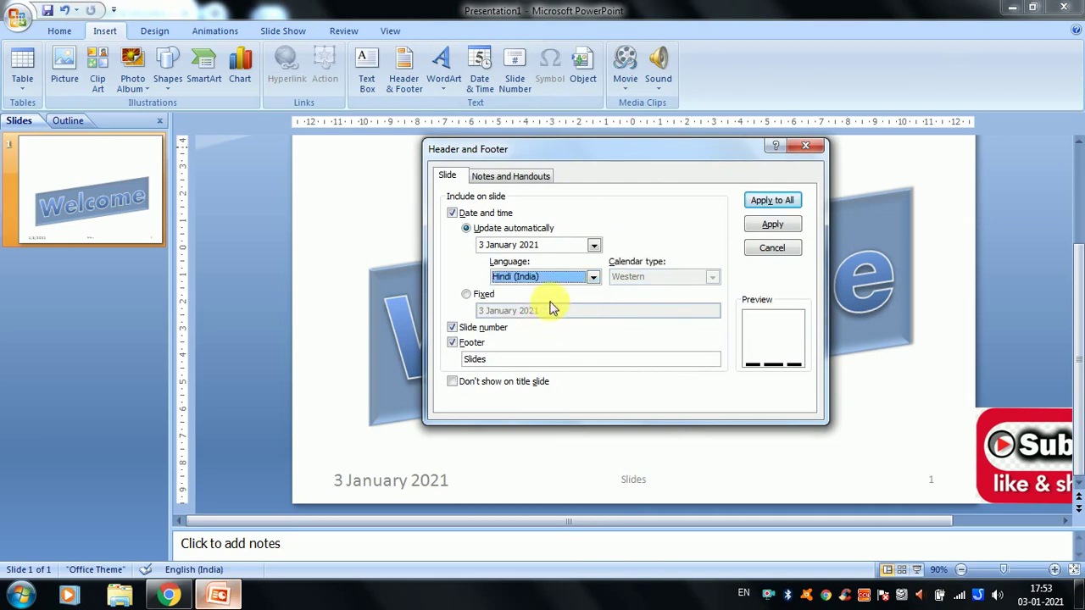
left_click(767, 225)
left_click(543, 336)
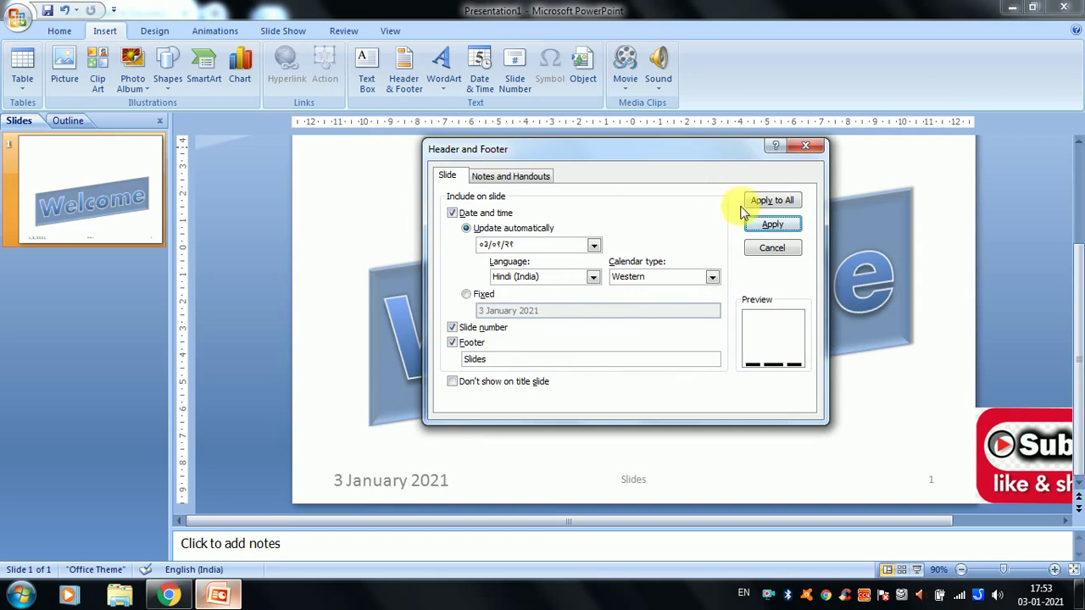
left_click(779, 202)
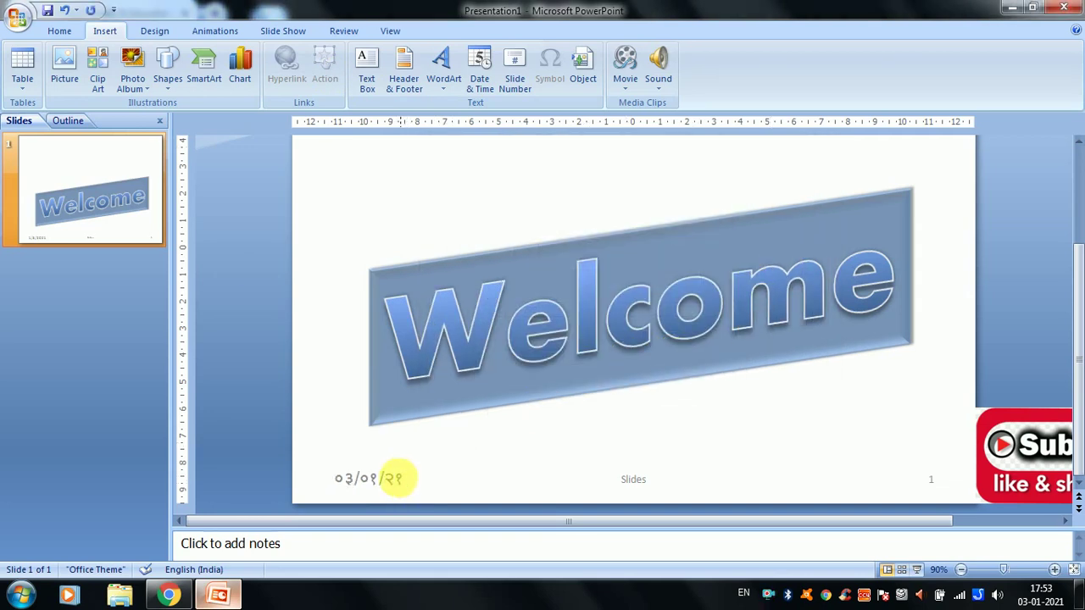
Highlight the Hindi footer date, then briefly reopen Header & Footer and WordArt without changes
left_click(395, 478)
left_click_drag(395, 479, 347, 477)
left_click(582, 456)
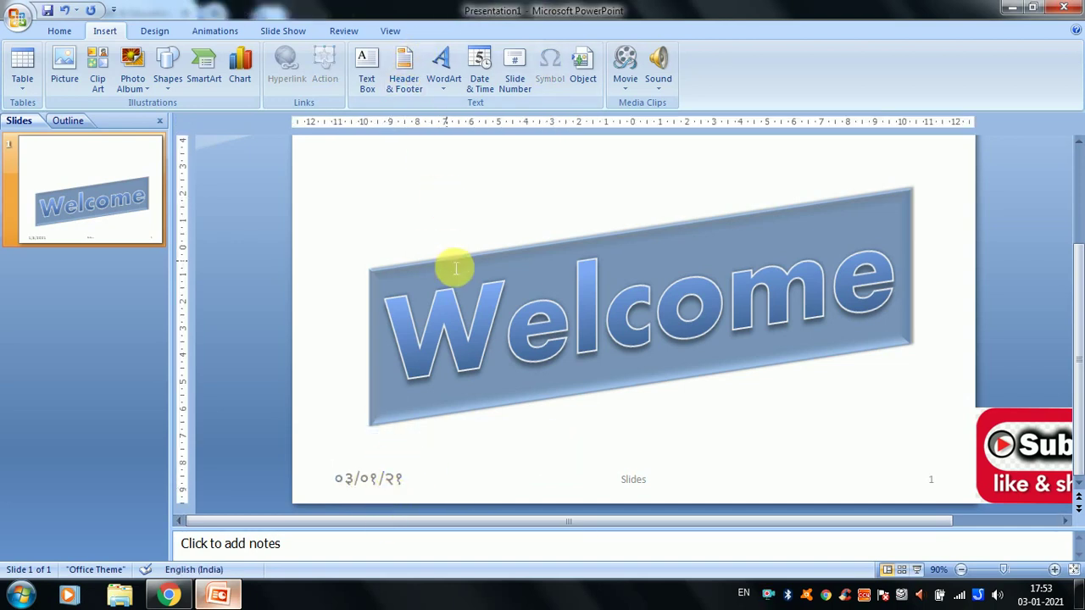
left_click(404, 69)
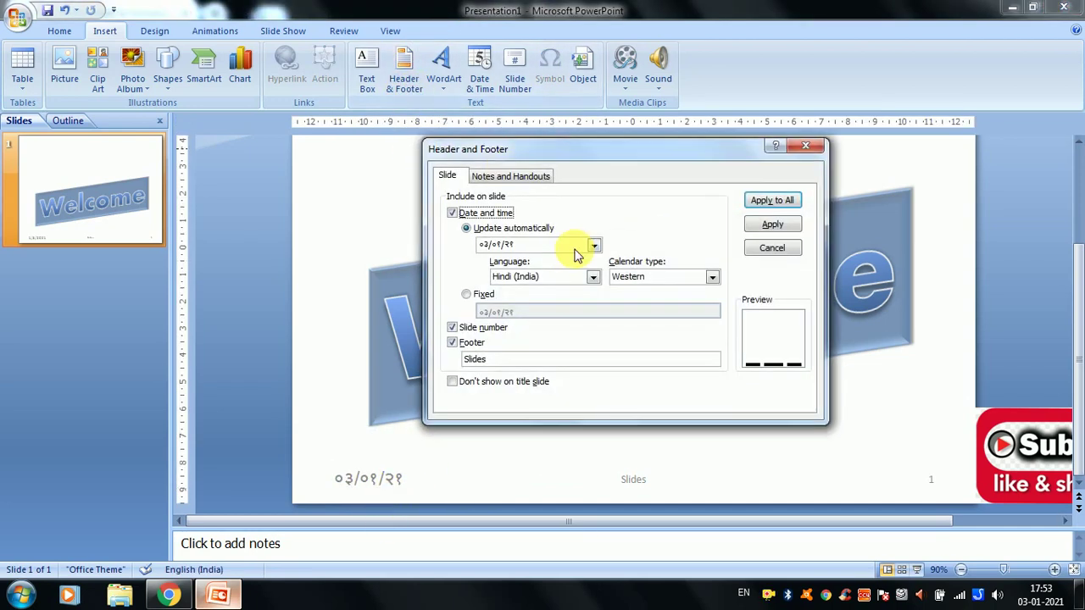
left_click(805, 149)
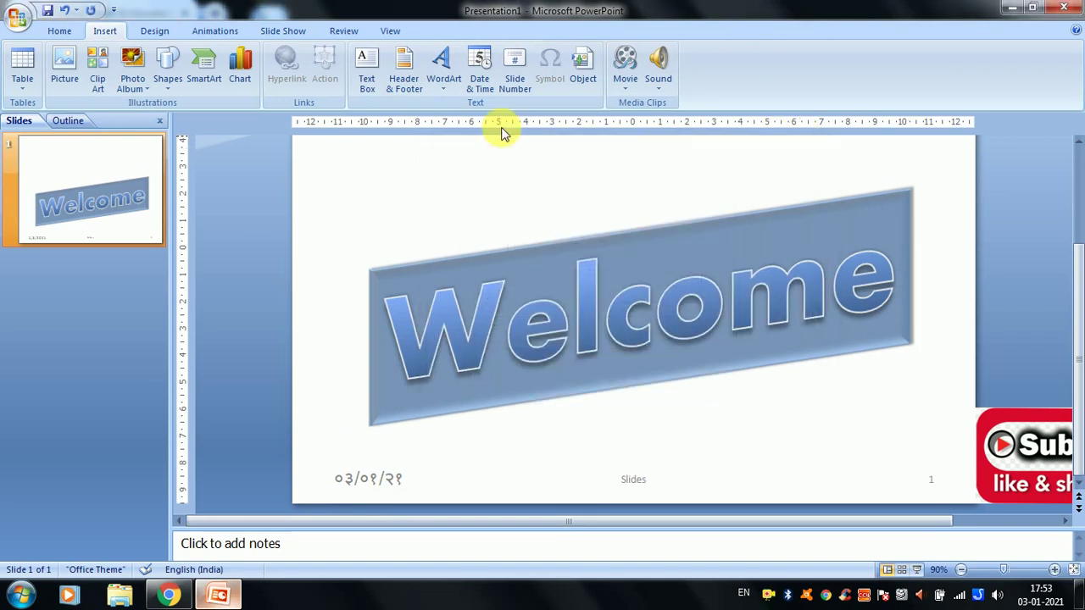
left_click(442, 83)
left_click(347, 235)
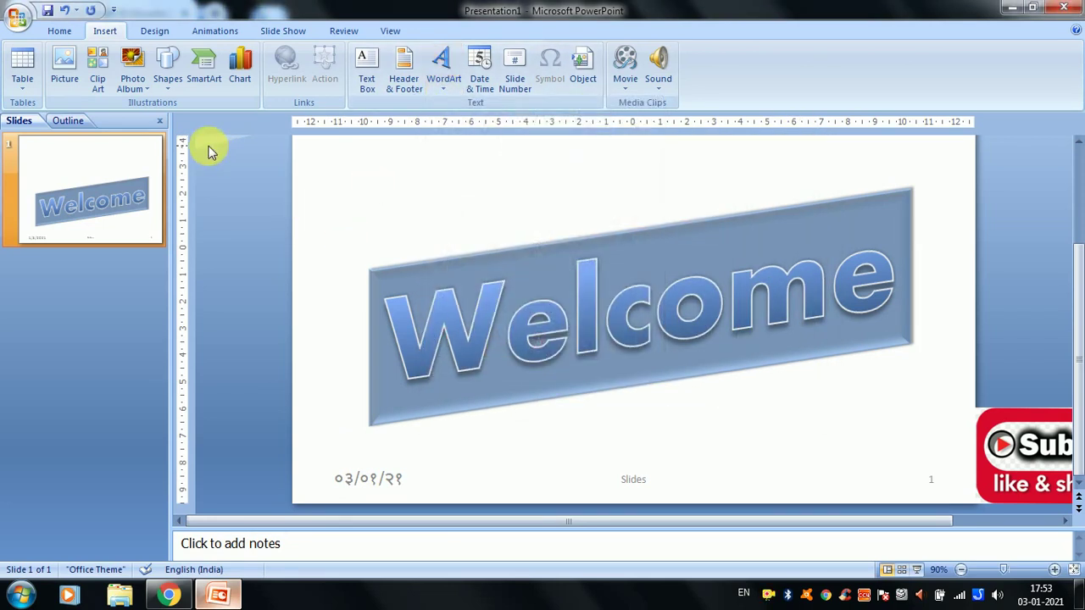
Add a new Title Only slide as slide 2
left_click(59, 32)
left_click(144, 89)
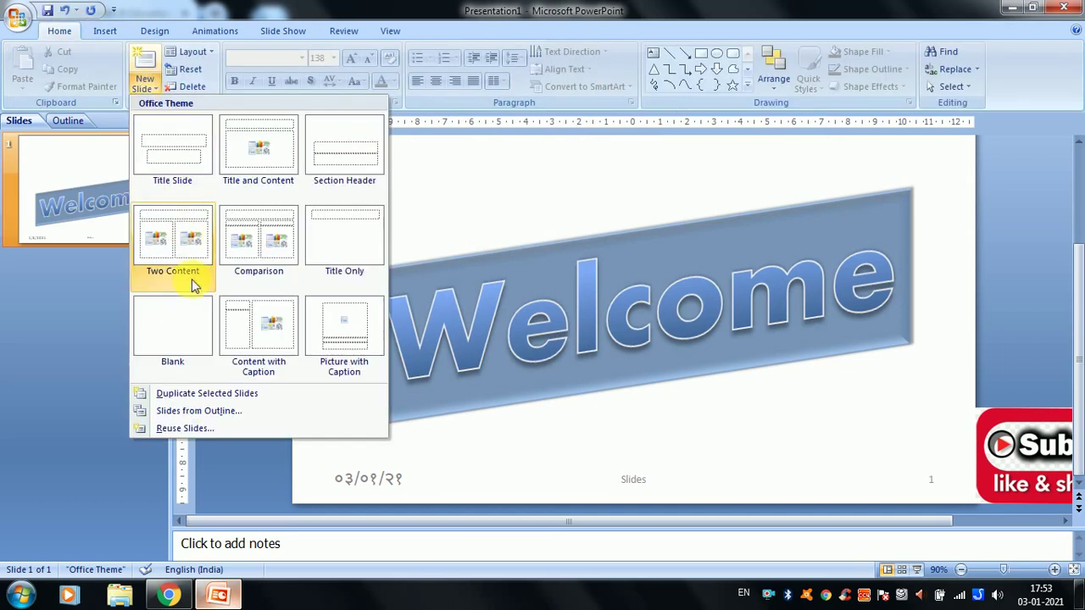
left_click(355, 253)
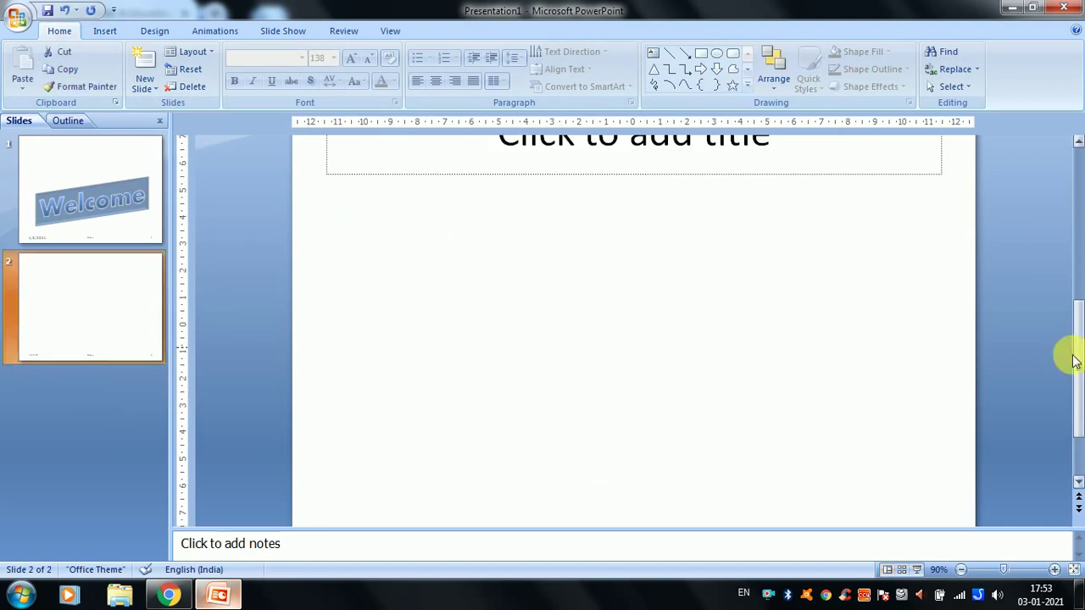
left_click_drag(1076, 349, 1069, 222)
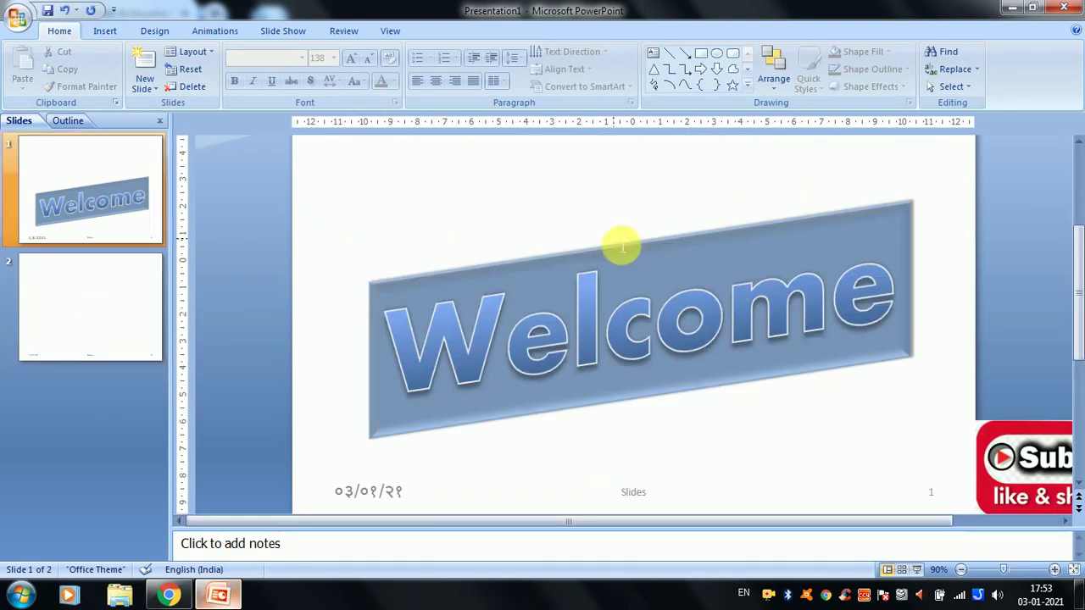
left_click(156, 306)
Type the slide 2 title 'Subscribe to our Channel', correcting the typos
left_click(541, 172)
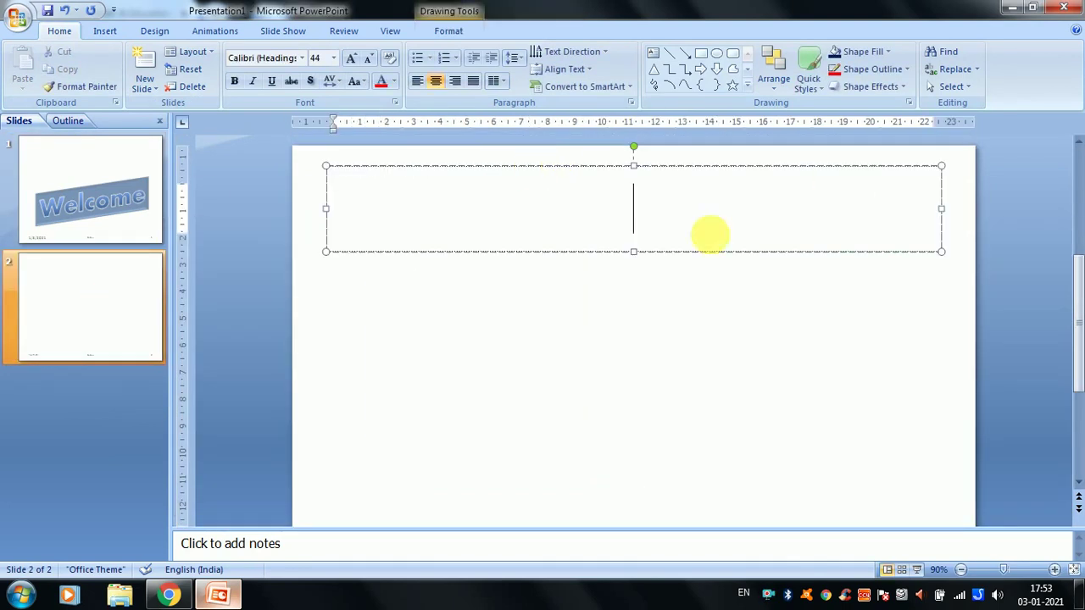
type("L")
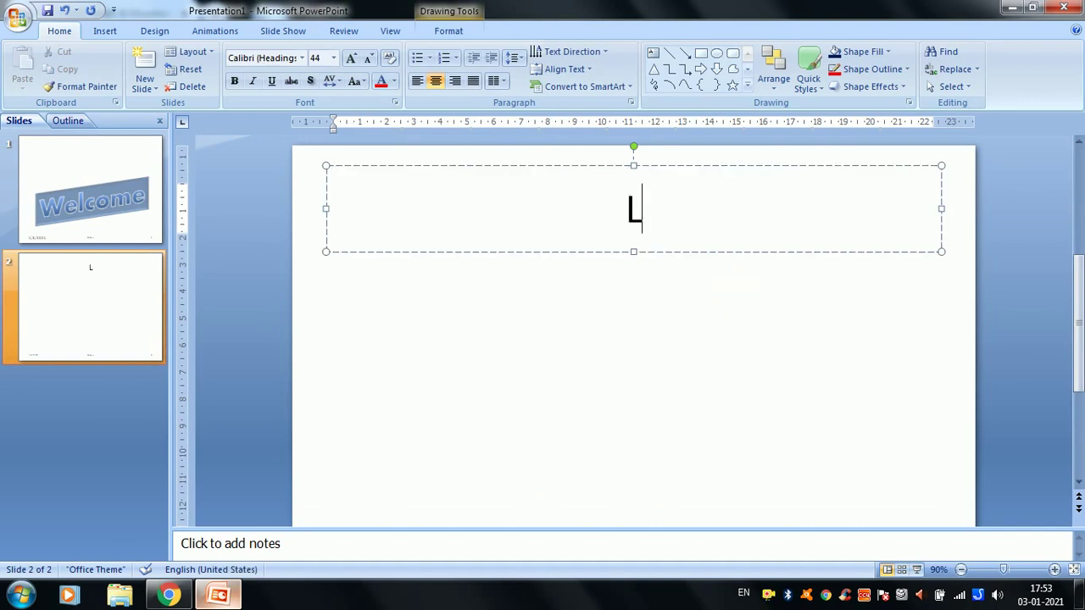
type("al Chand H")
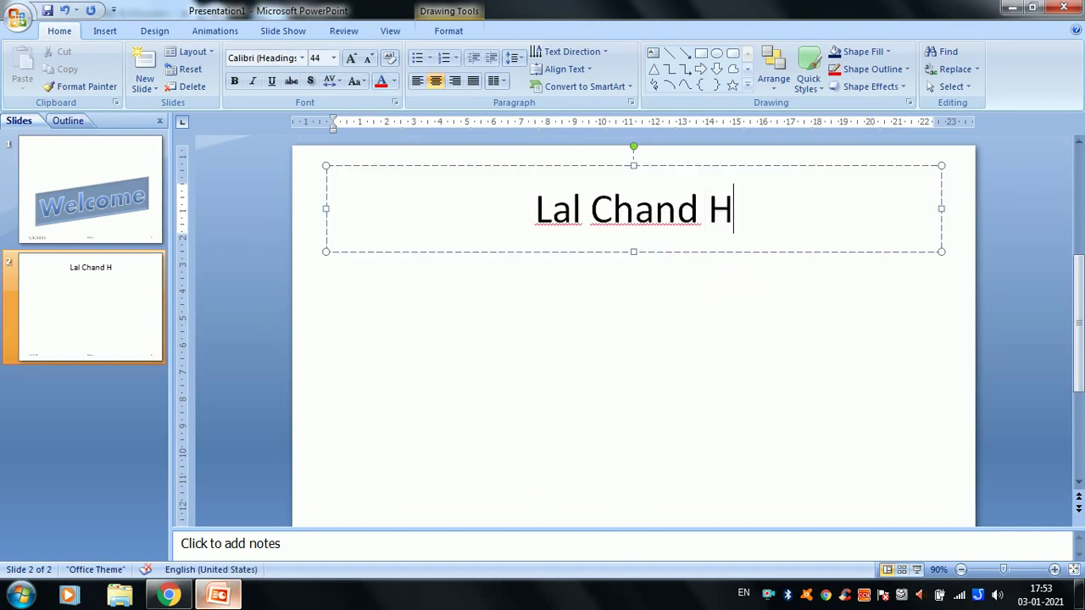
type("ea")
key("BackSpace")
key("BackSpace")
key("BackSpace")
key("BackSpace")
key("BackSpace")
key("BackSpace")
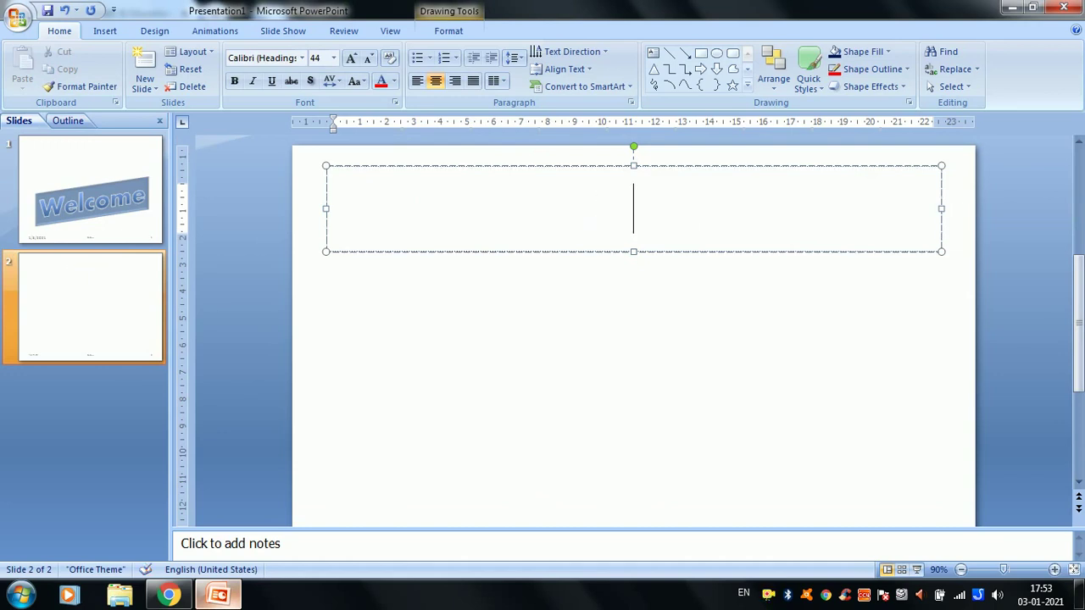
type("Subs")
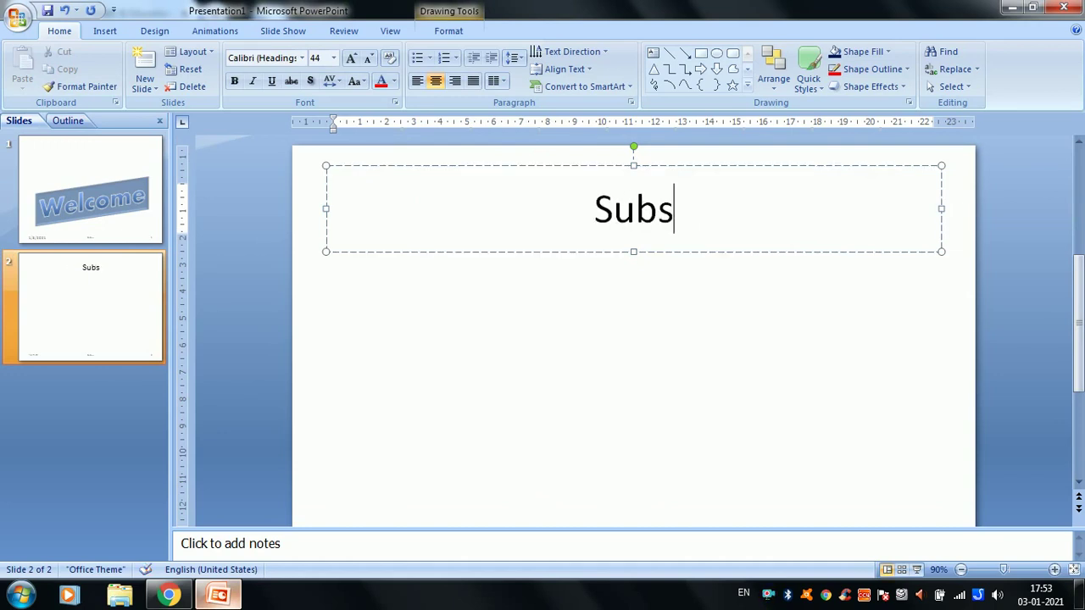
type("cribe")
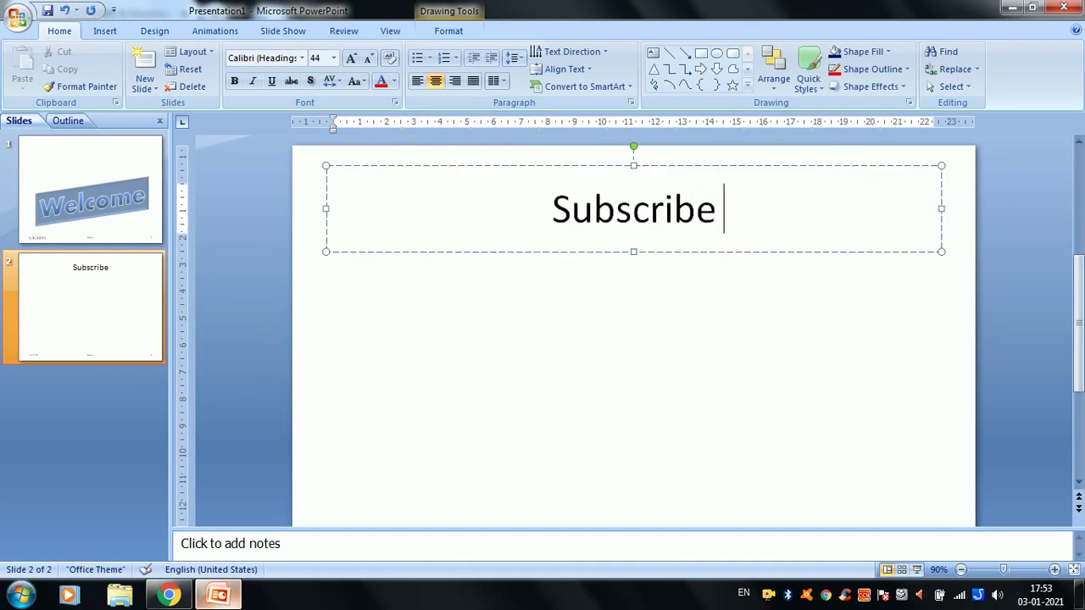
type(" to ")
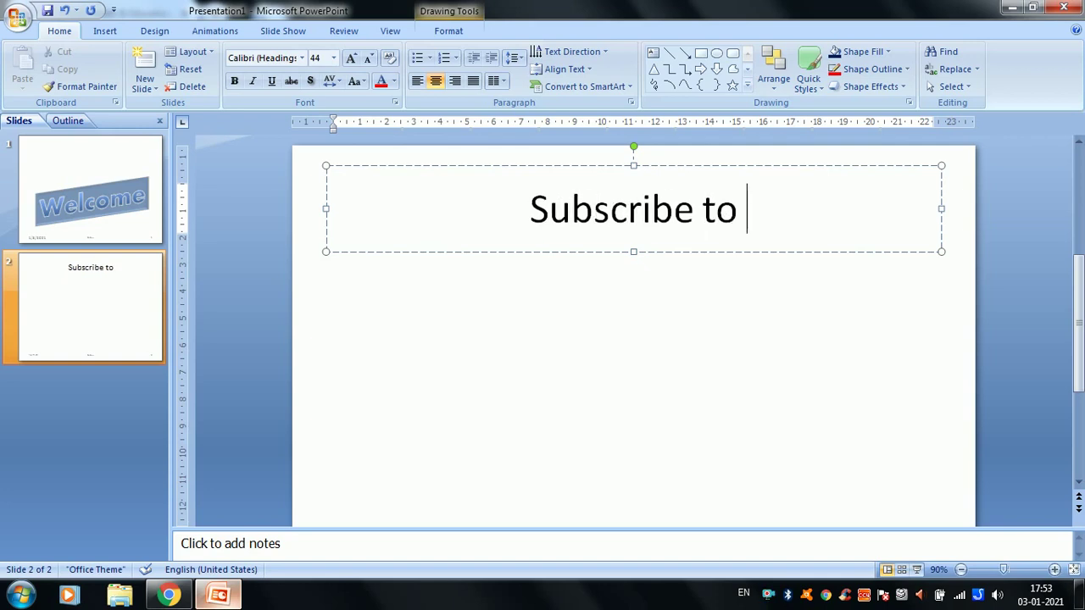
type("our Cha")
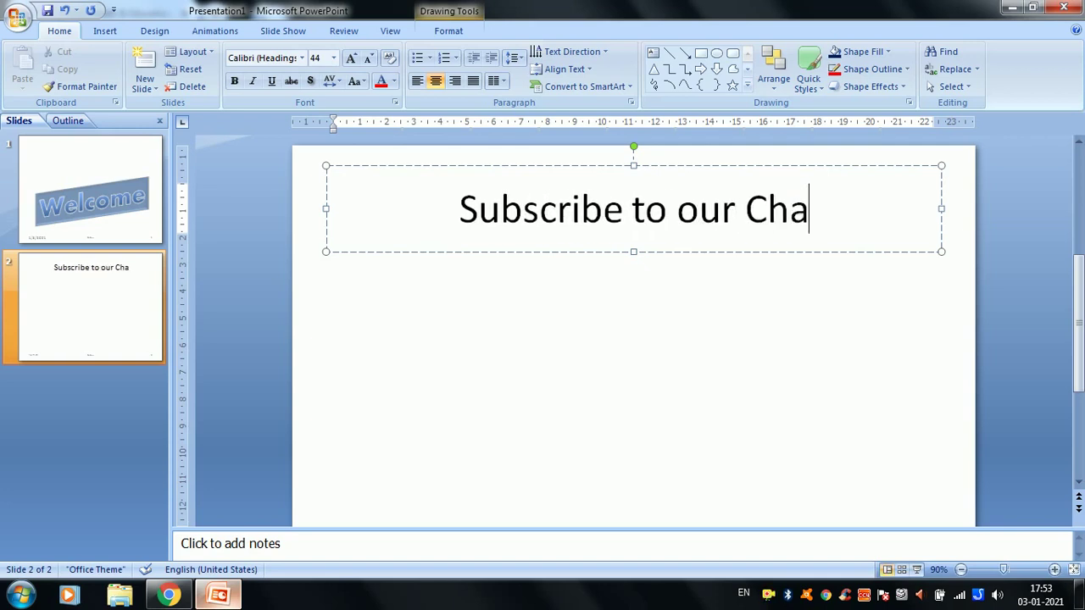
type("nnle")
key("BackSpace")
key("BackSpace")
key("BackSpace")
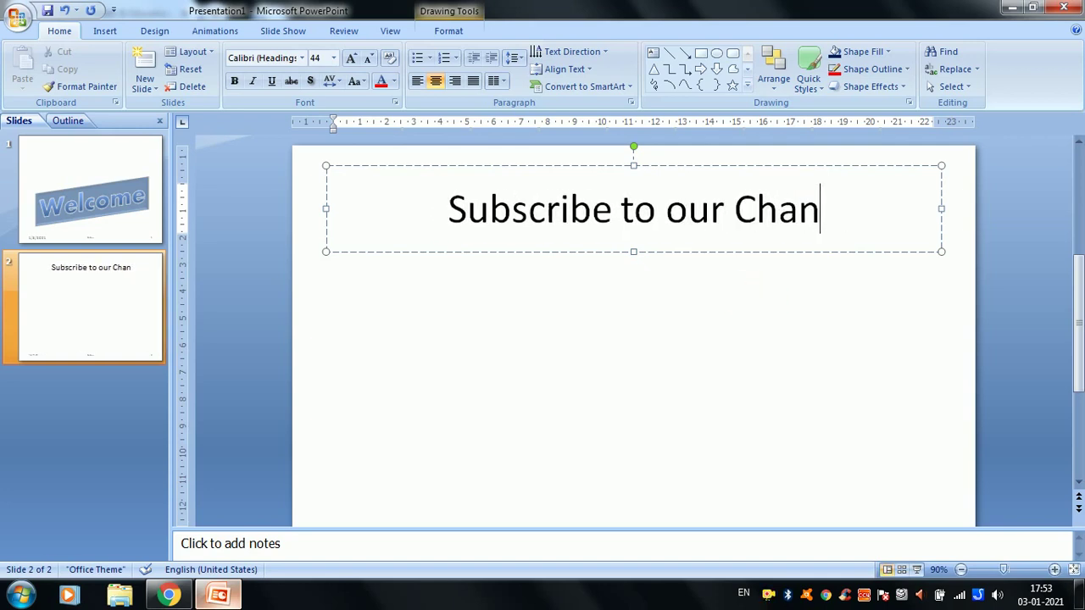
key("BackSpace")
type("nnle")
key("BackSpace")
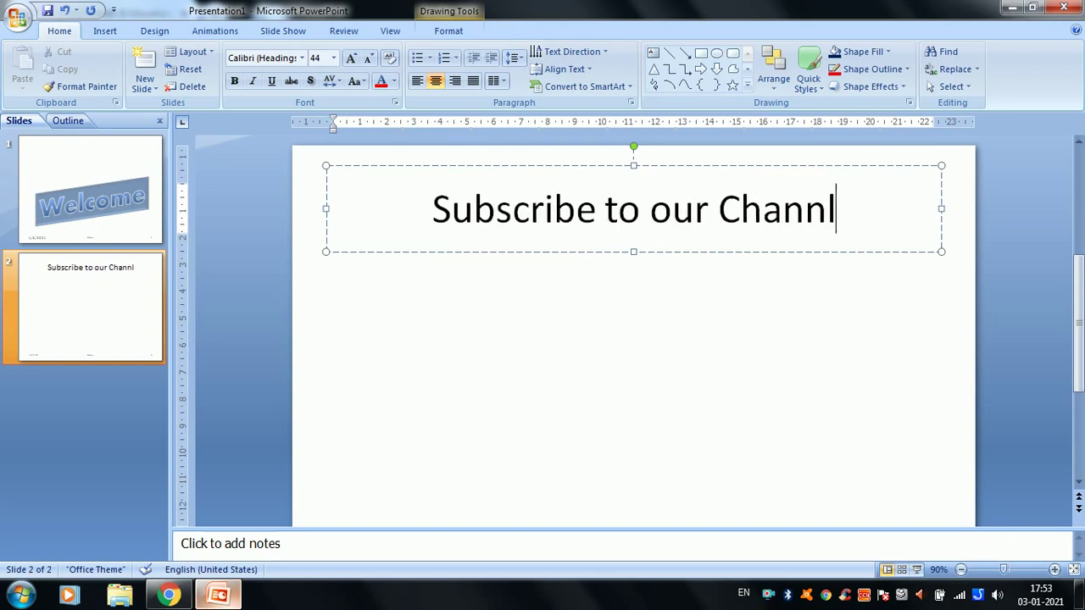
key("BackSpace")
type("el")
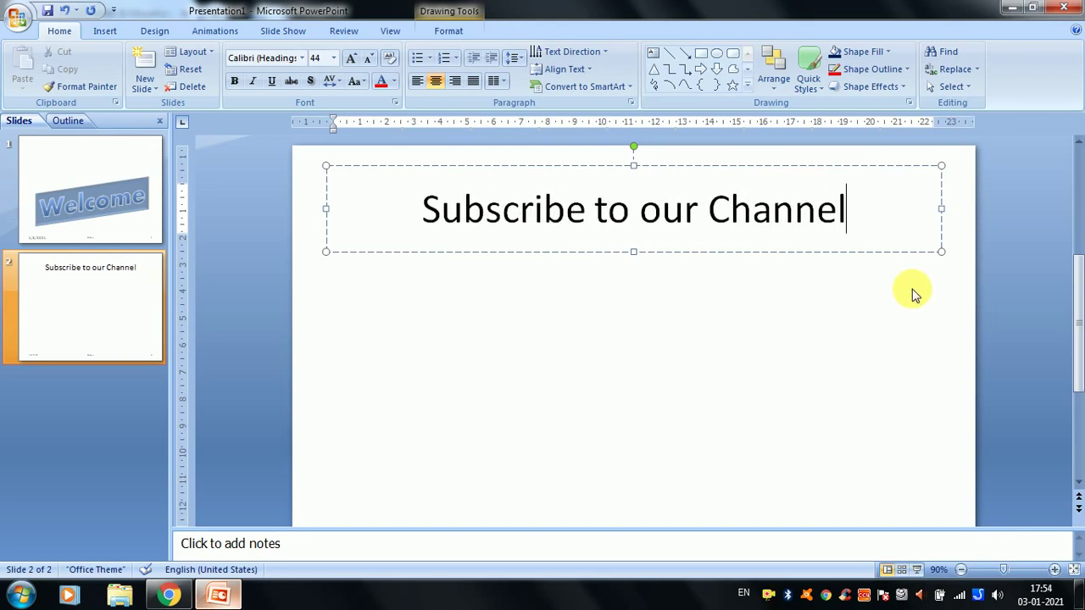
Enlarge the whole title to 48 point
key("ctrl+a")
key("ctrl+shift+period")
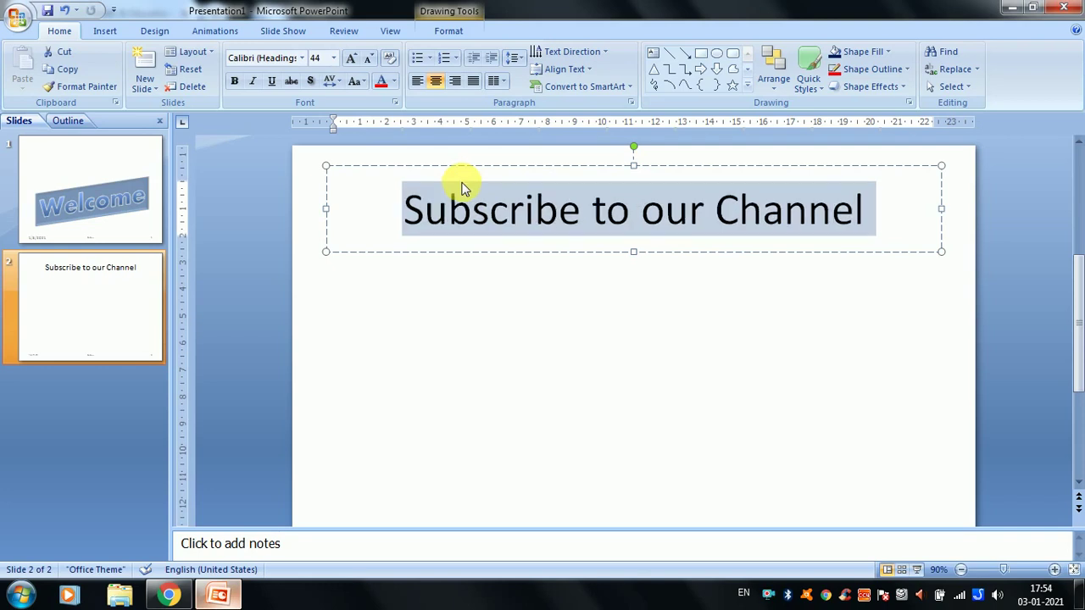
left_click(435, 320)
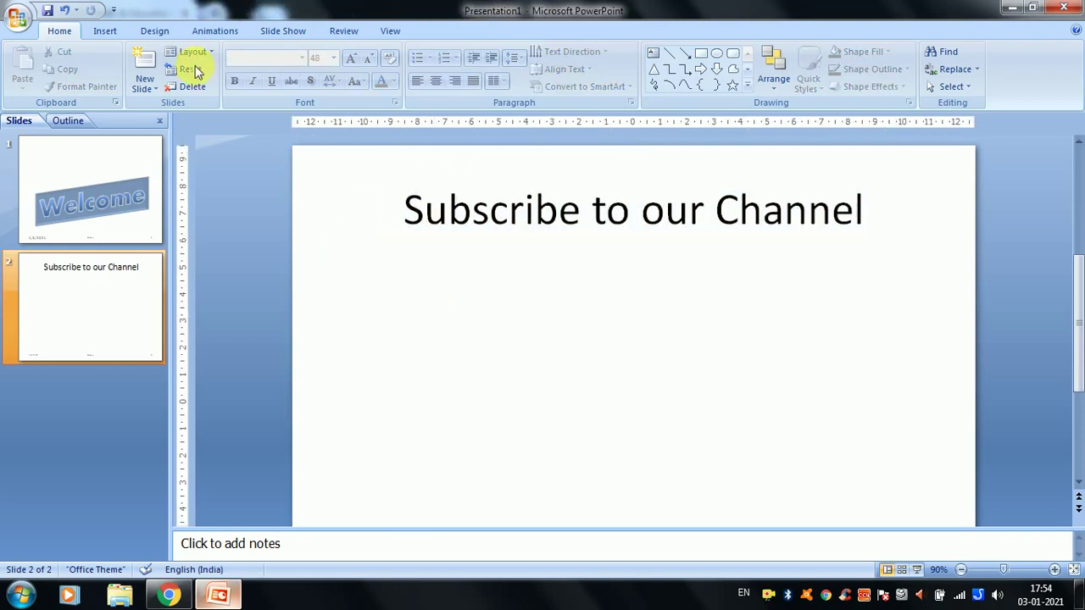
left_click(402, 210)
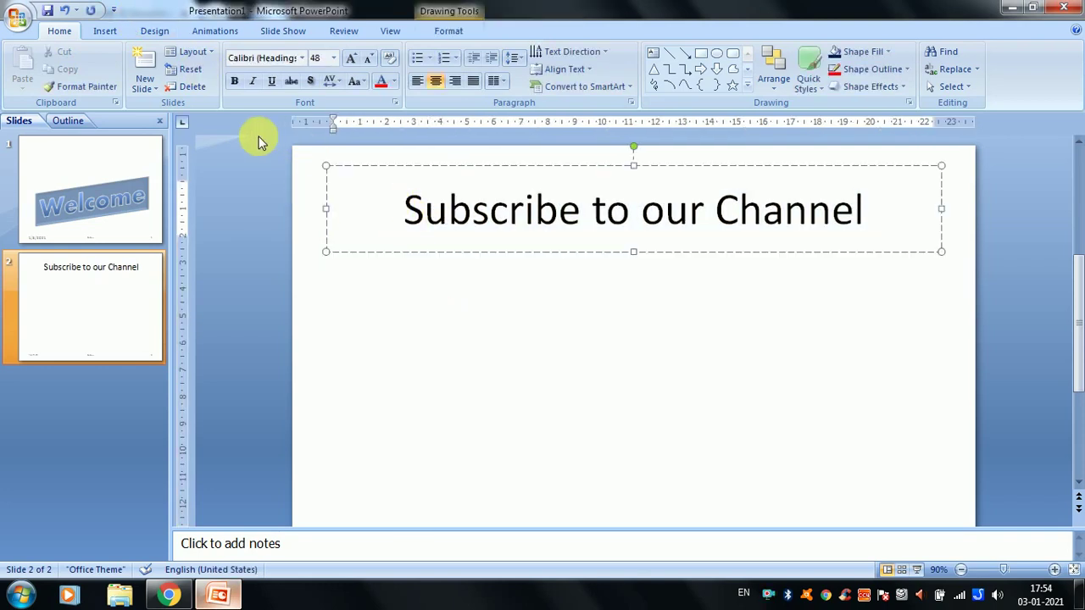
left_click(105, 32)
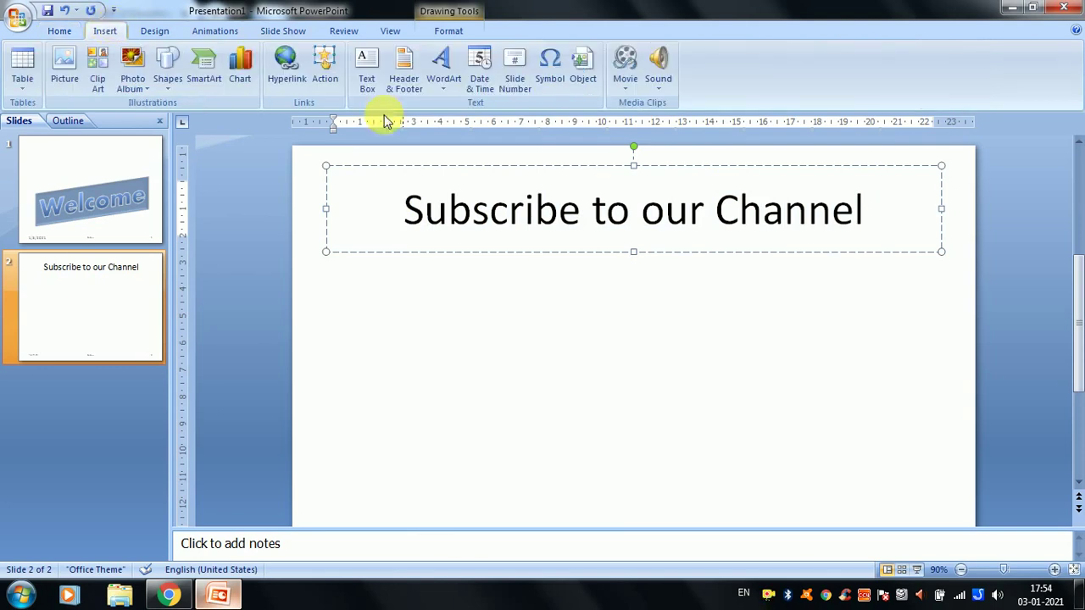
Delete slide 2's title text and its empty title placeholder
left_click(509, 173)
key("Delete")
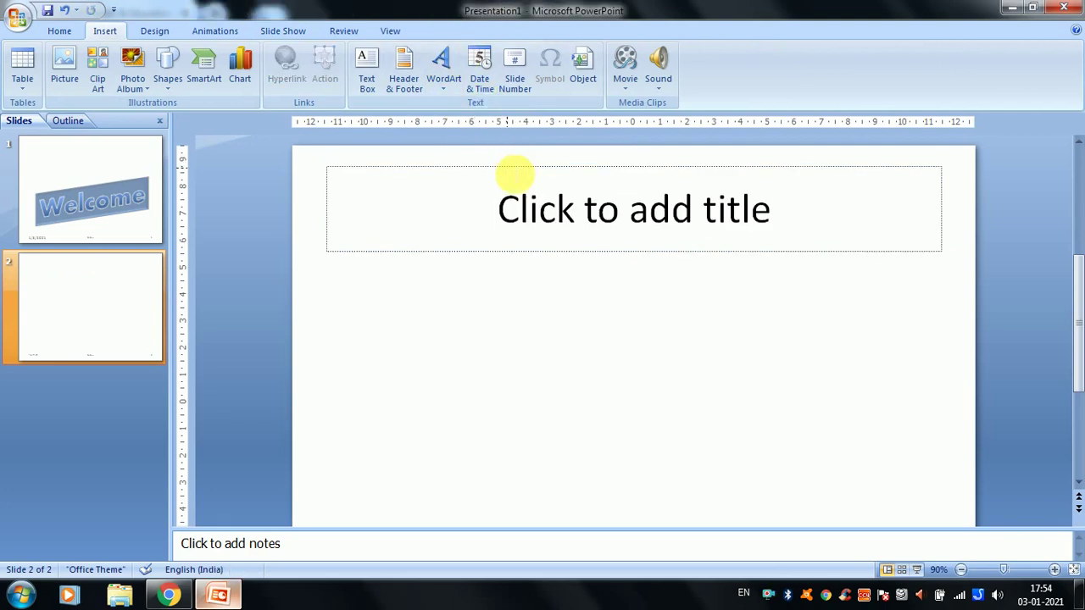
left_click(515, 173)
key("Delete")
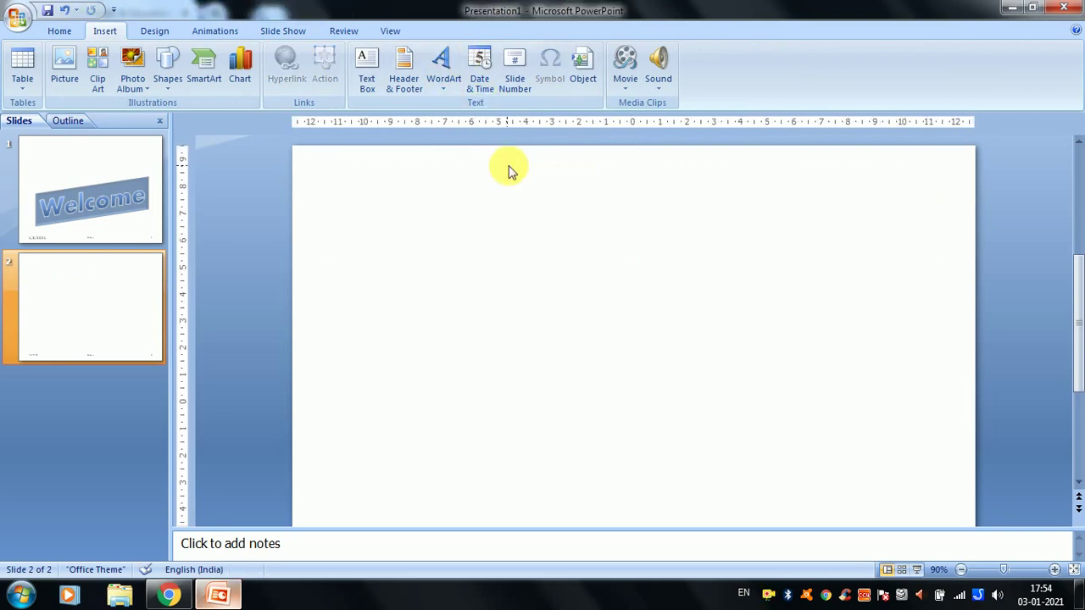
Insert orange WordArt reading 'Subscribe to our YouTube CHannel' and shift it up-left
left_click(443, 66)
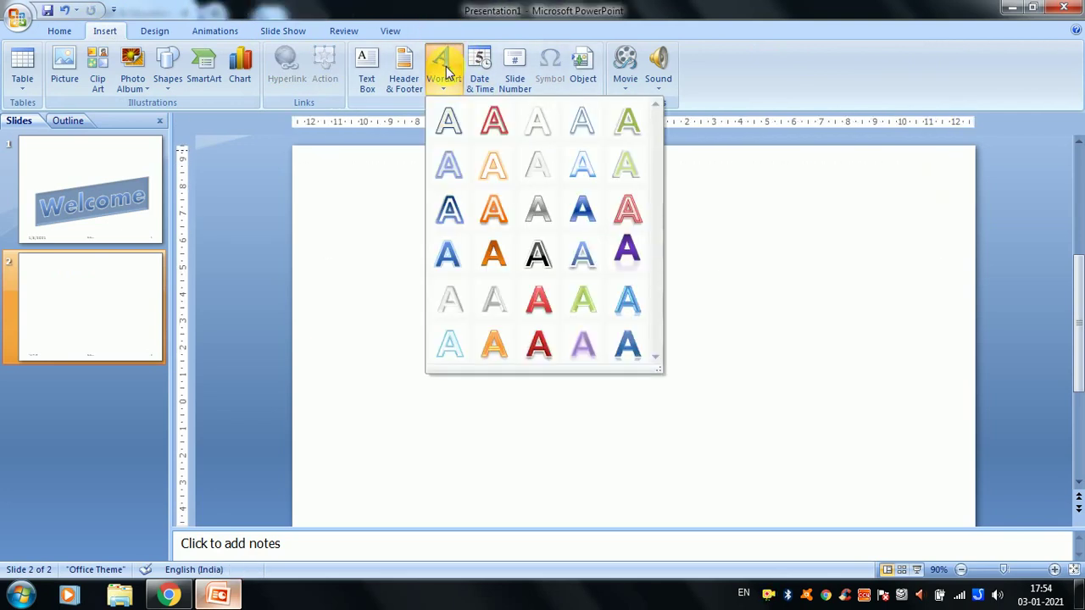
left_click(496, 218)
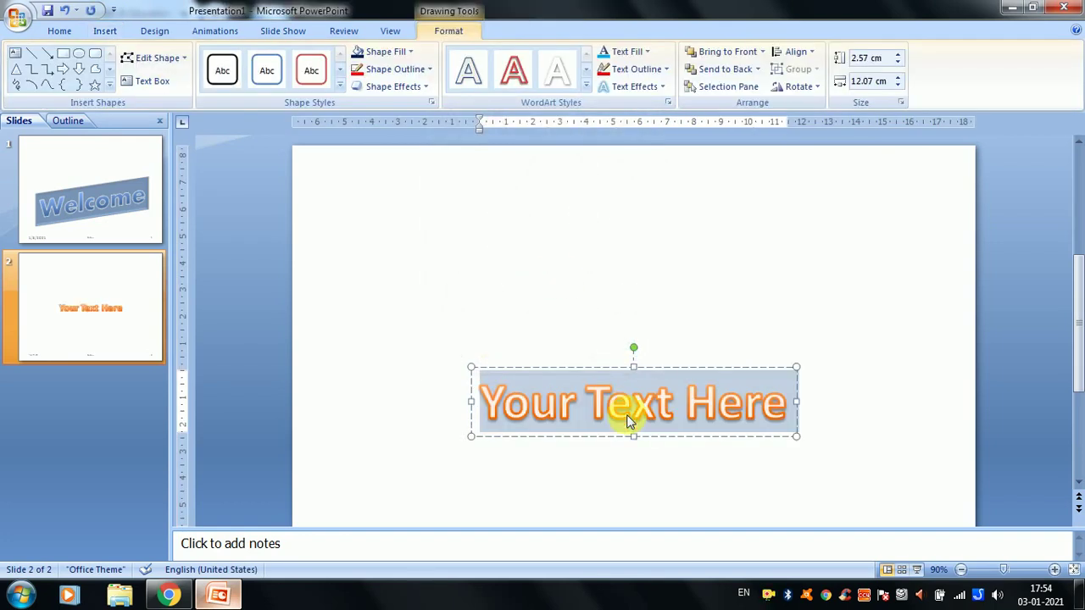
type("Su")
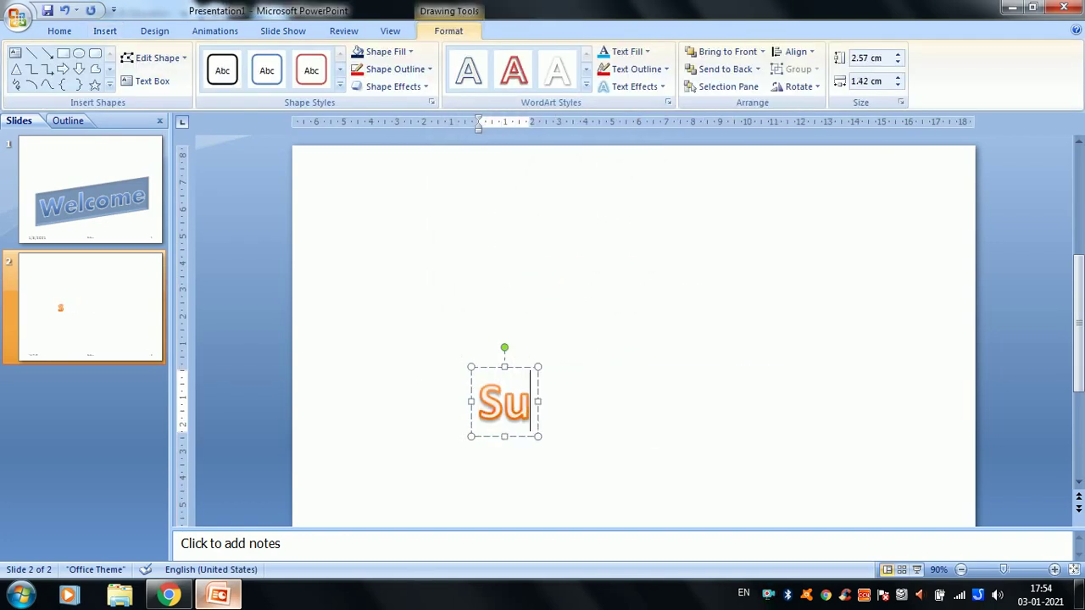
type("bscribe")
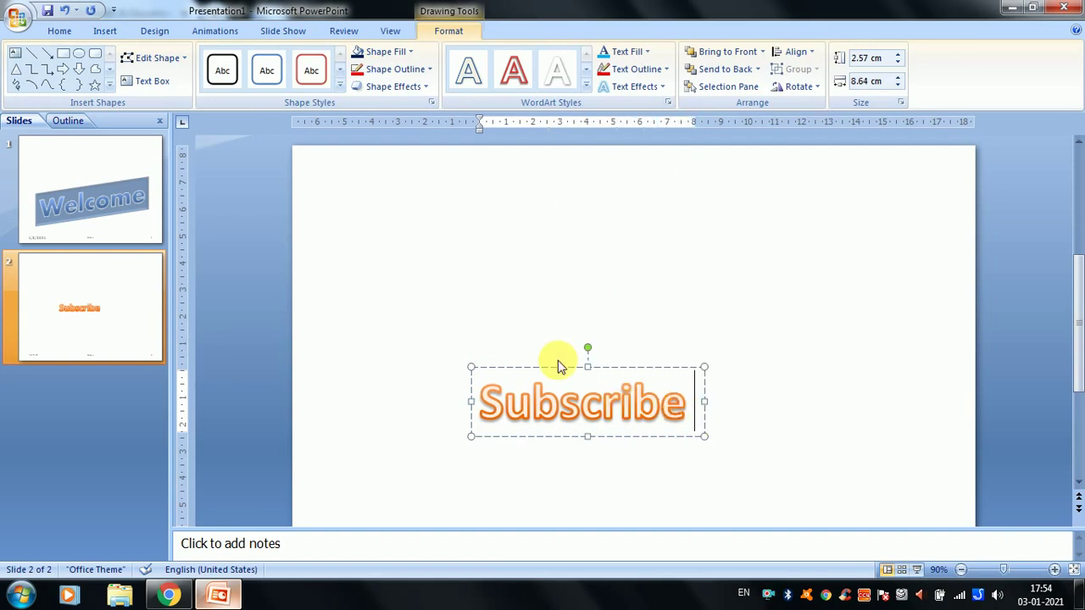
type(" to our ")
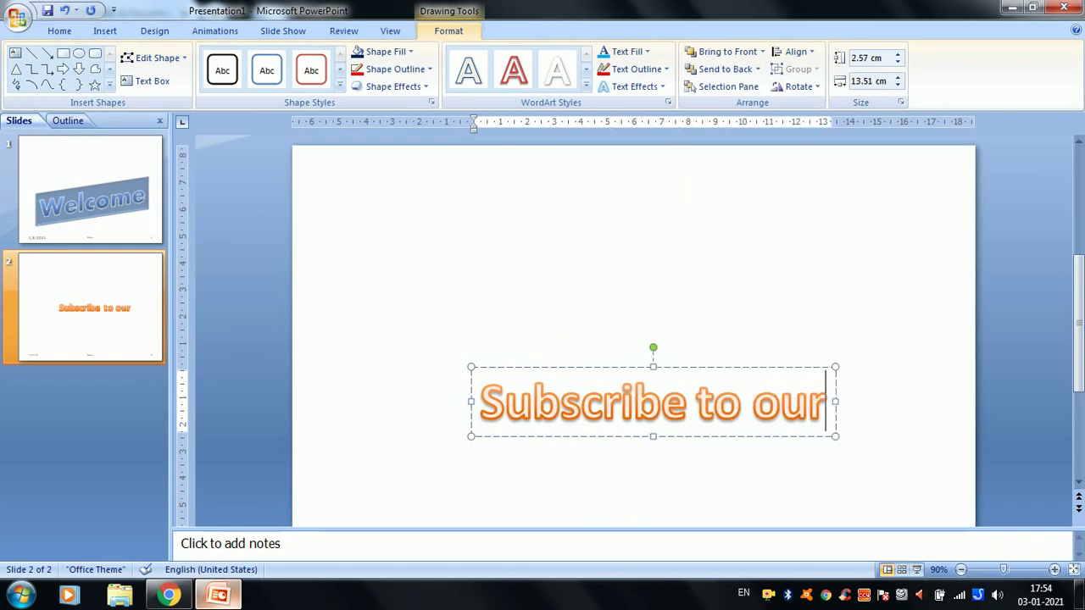
type("YouTub")
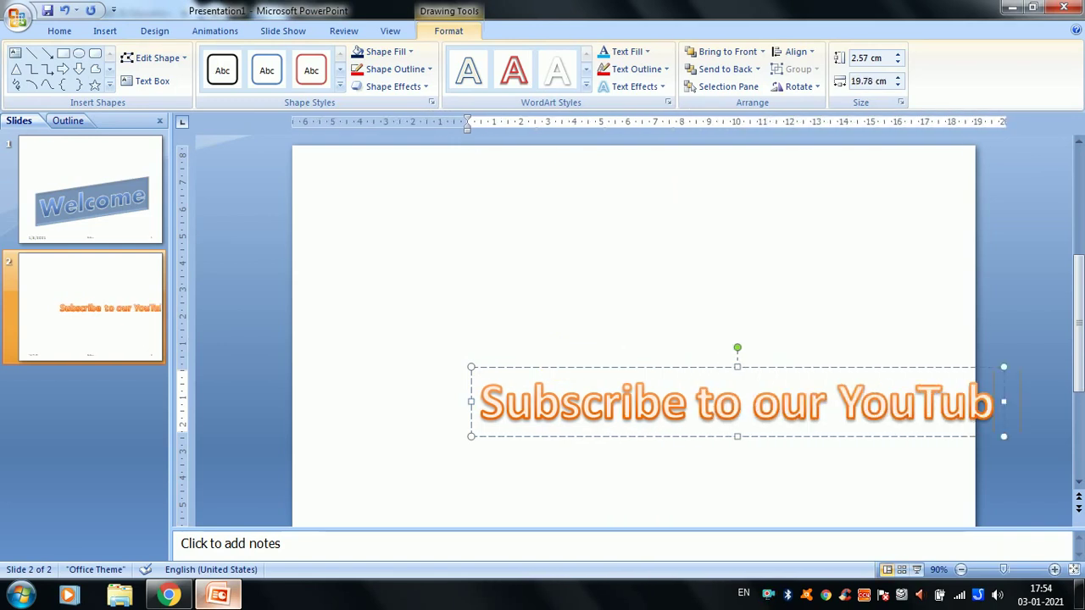
type("e CHannel")
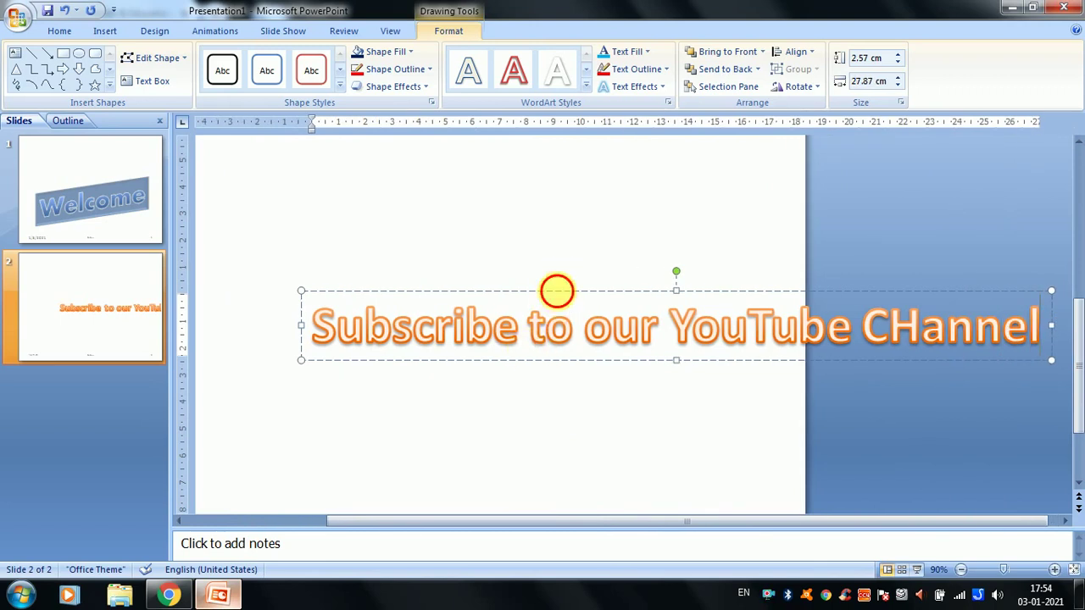
left_click_drag(557, 290, 497, 283)
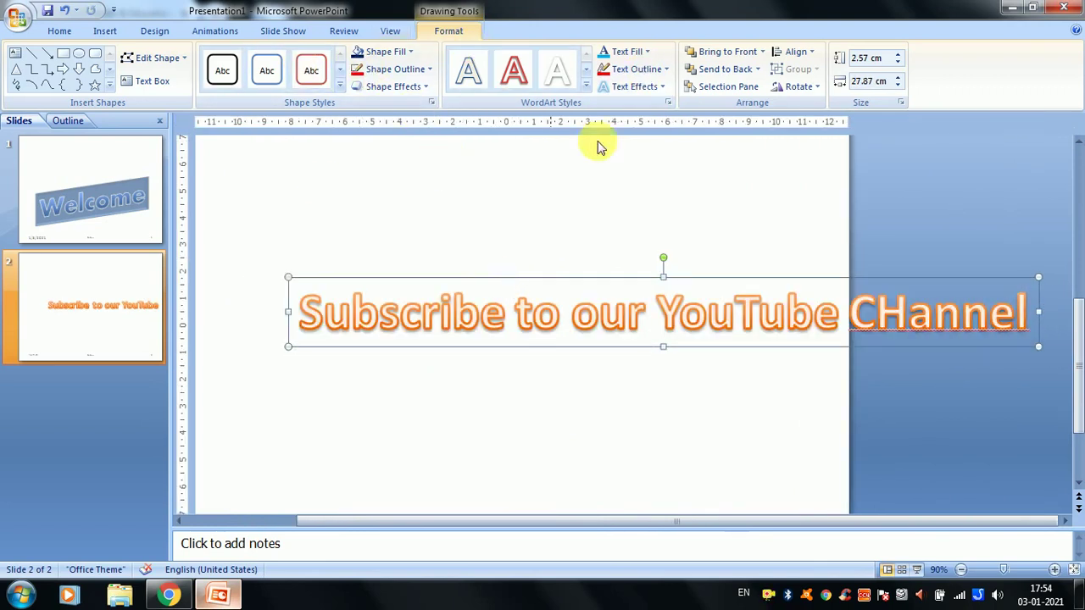
left_click(103, 34)
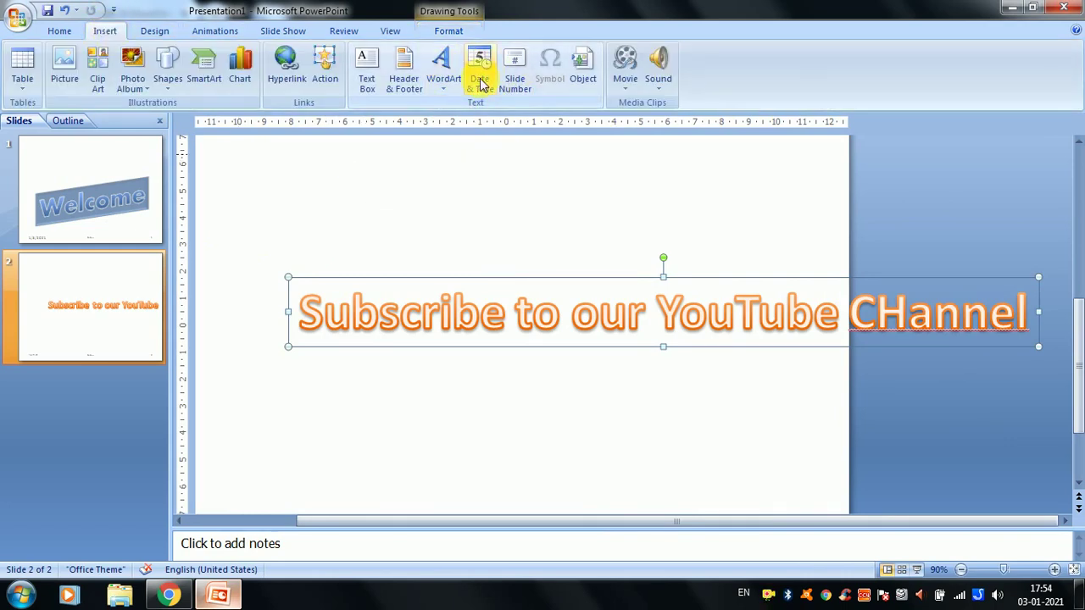
left_click(365, 410)
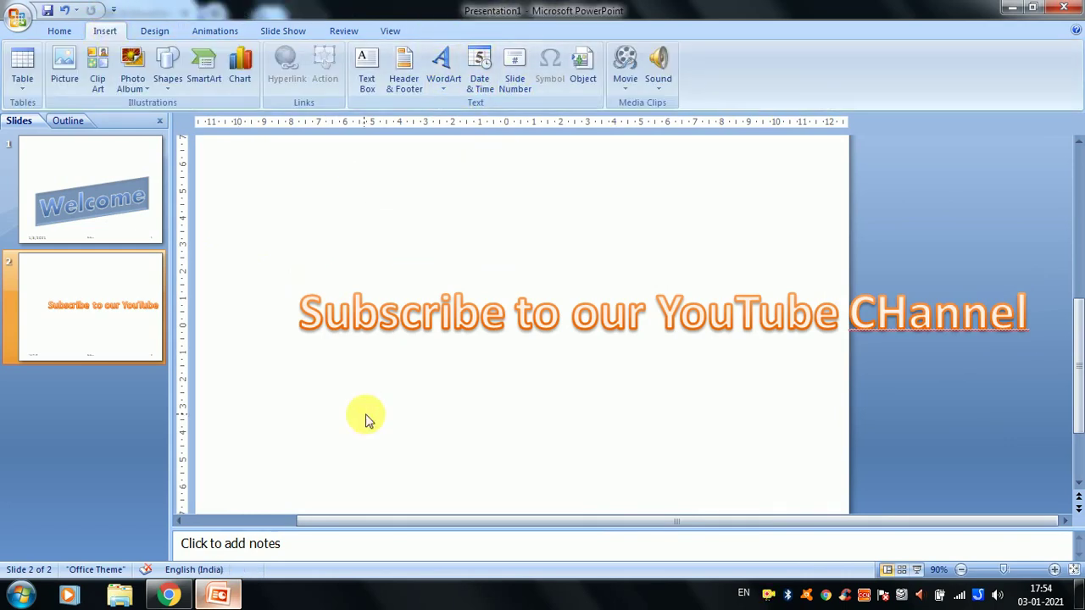
left_click(488, 81)
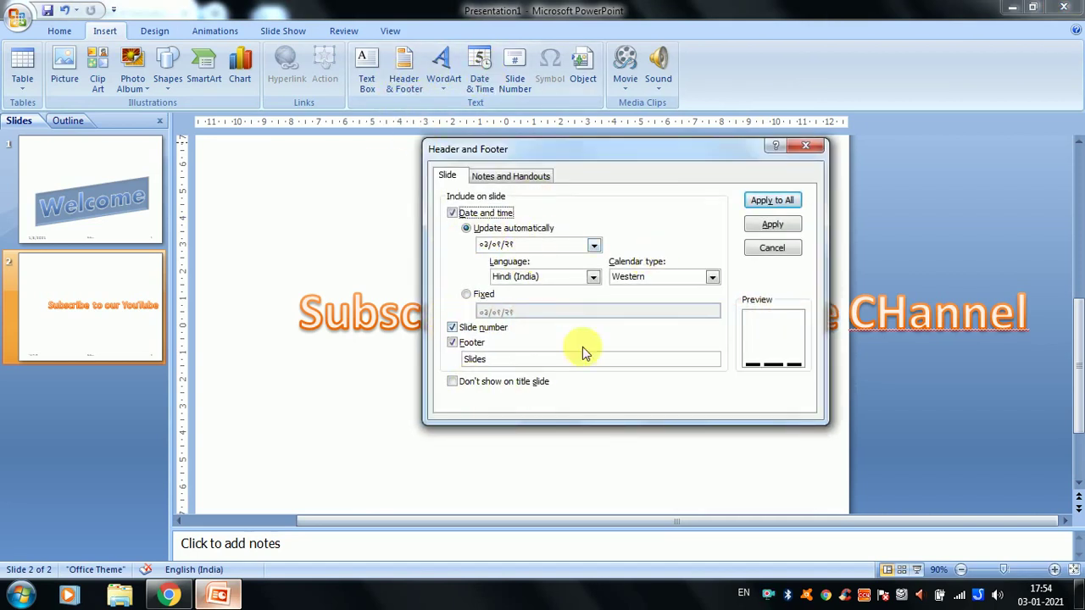
left_click(767, 248)
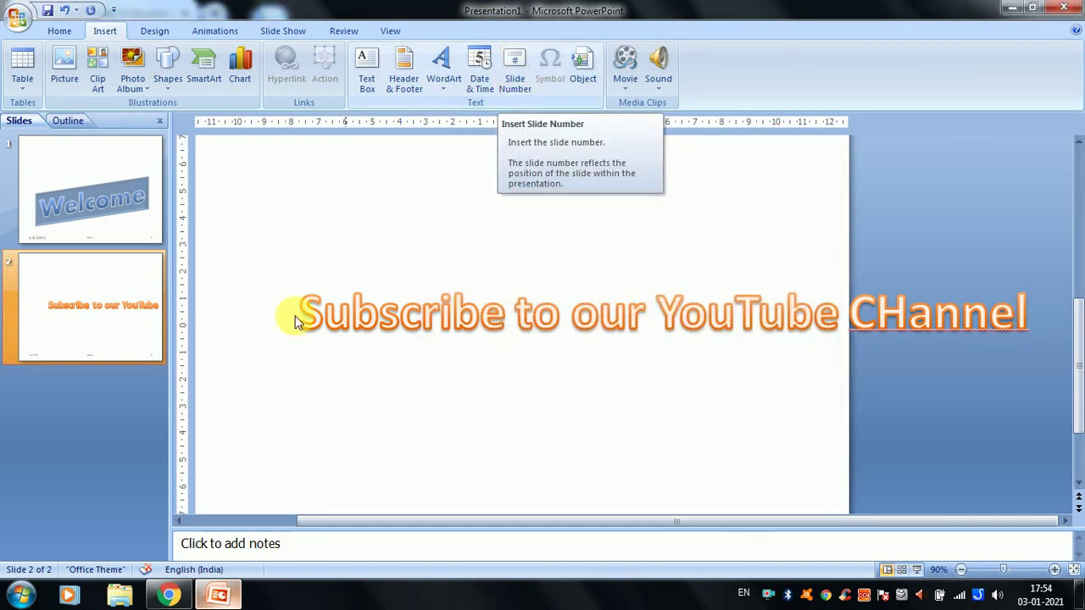
Add new slides after slide 2 until the deck has seven, and select slide 7
left_click(66, 31)
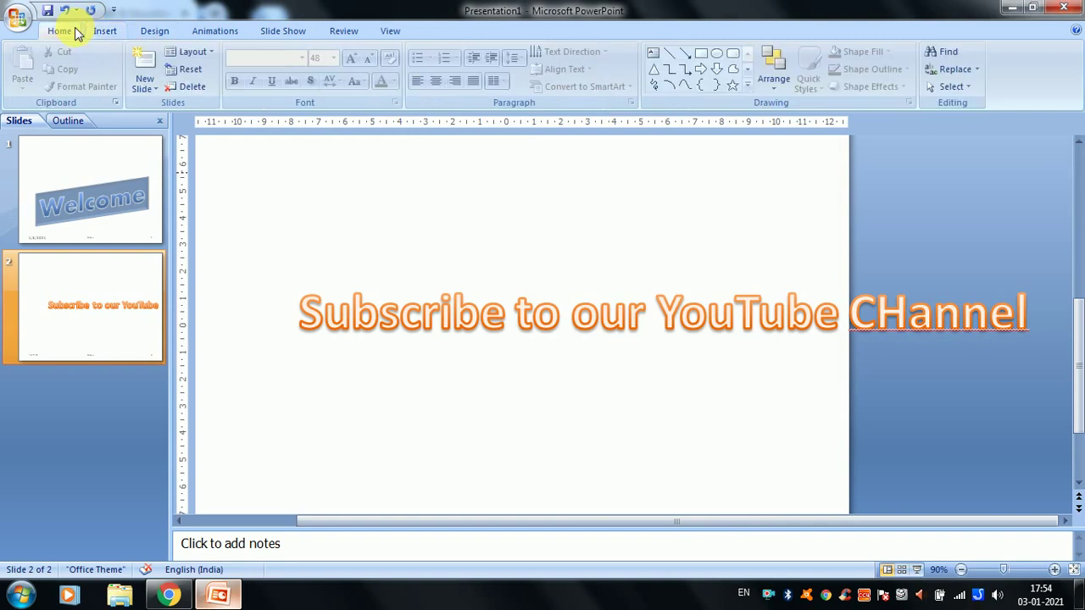
left_click(145, 60)
left_click(145, 59)
left_click(145, 60)
left_click(146, 59)
left_click(146, 59)
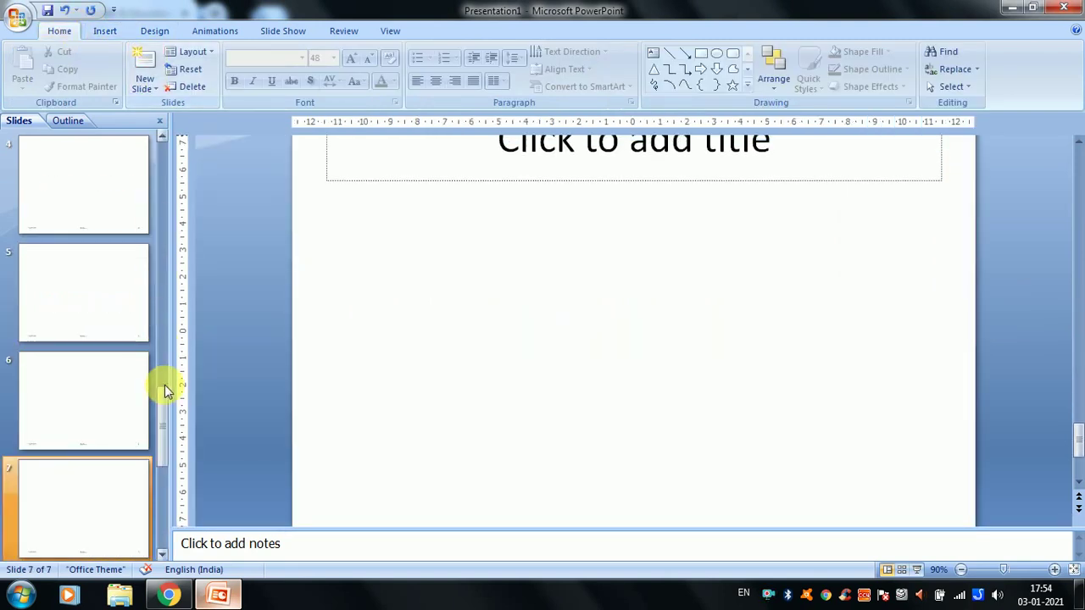
left_click(102, 480)
left_click(161, 555)
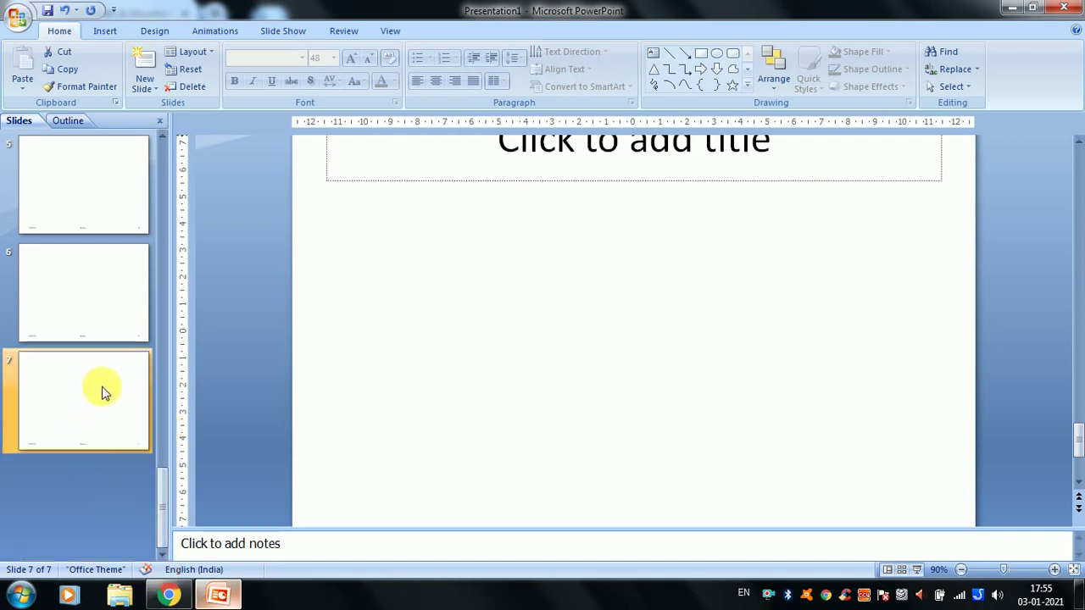
Zoom out to view all of slide 7
left_click(962, 571)
left_click(963, 571)
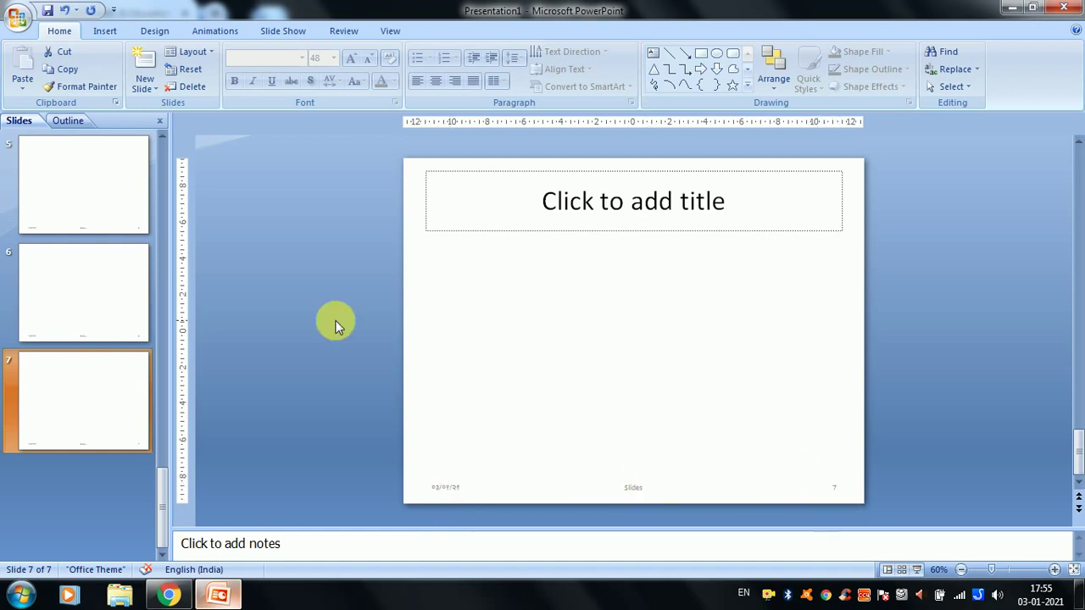
scroll(162, 134, "up", 1)
scroll(162, 134, "up", 1)
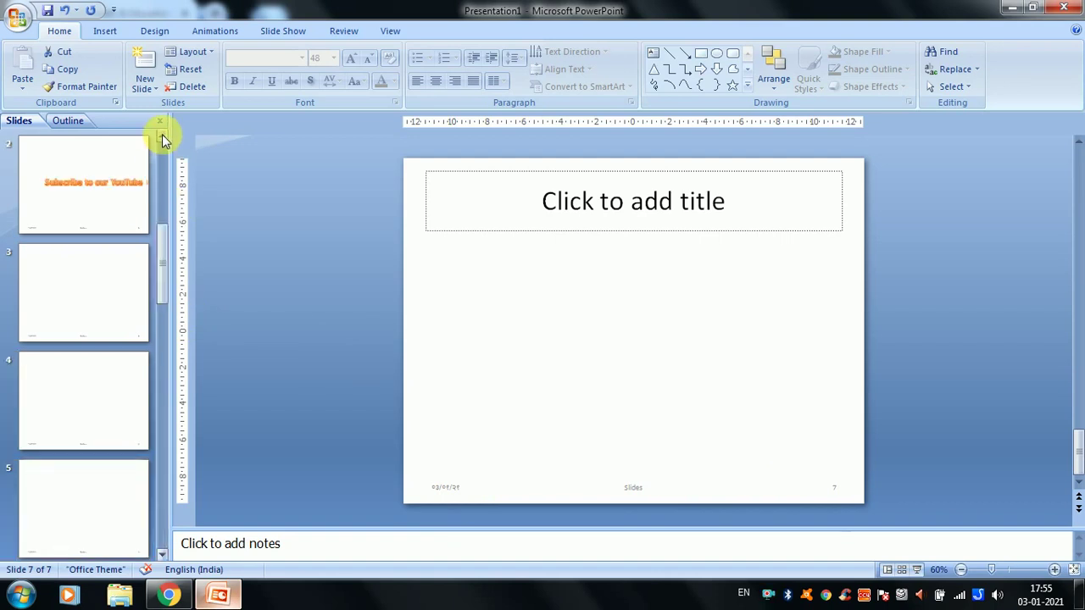
scroll(162, 134, "up", 1)
left_click(494, 291)
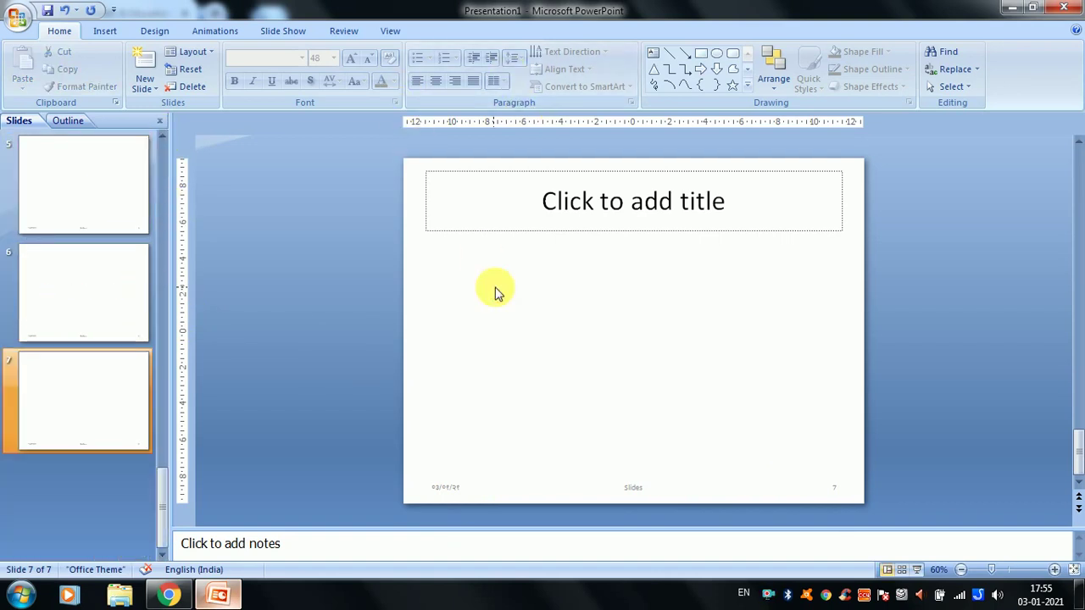
Turn off date, slide number and footer in Header & Footer and apply to all slides
left_click(106, 31)
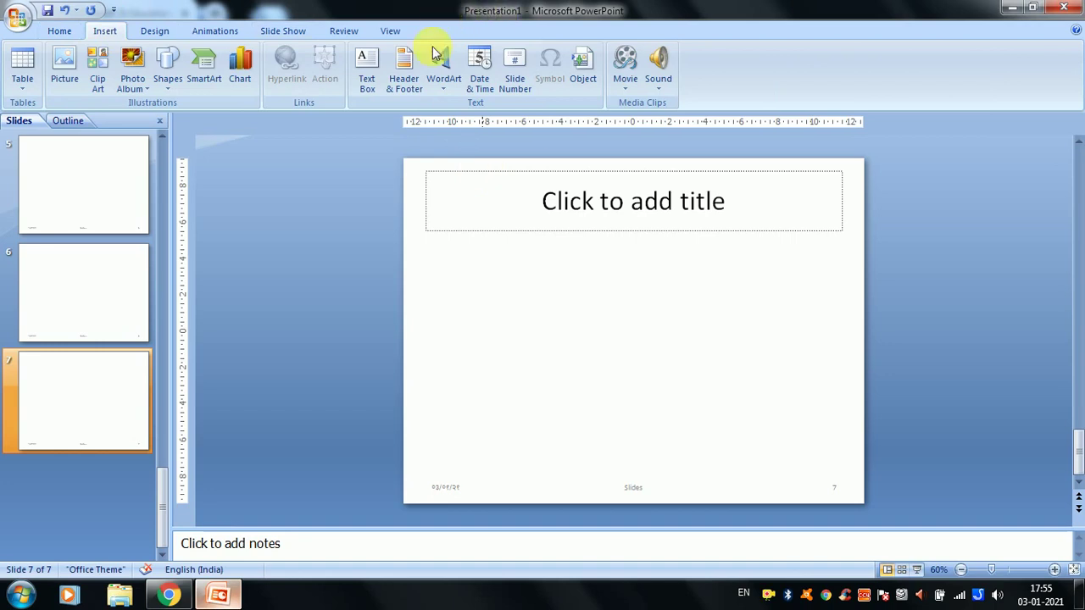
left_click(406, 85)
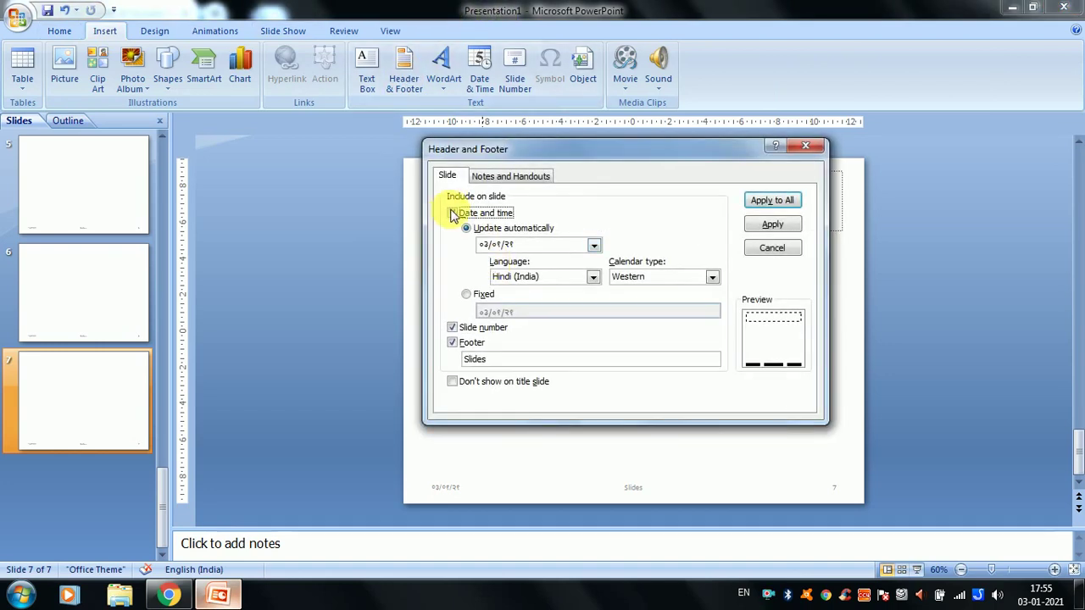
left_click(453, 213)
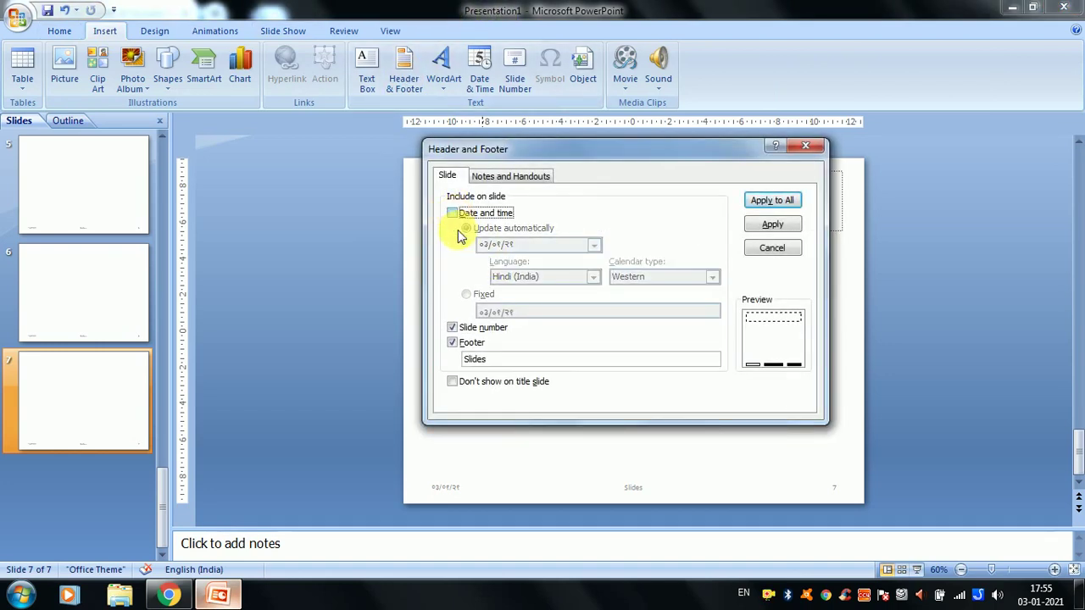
left_click(452, 328)
left_click(452, 342)
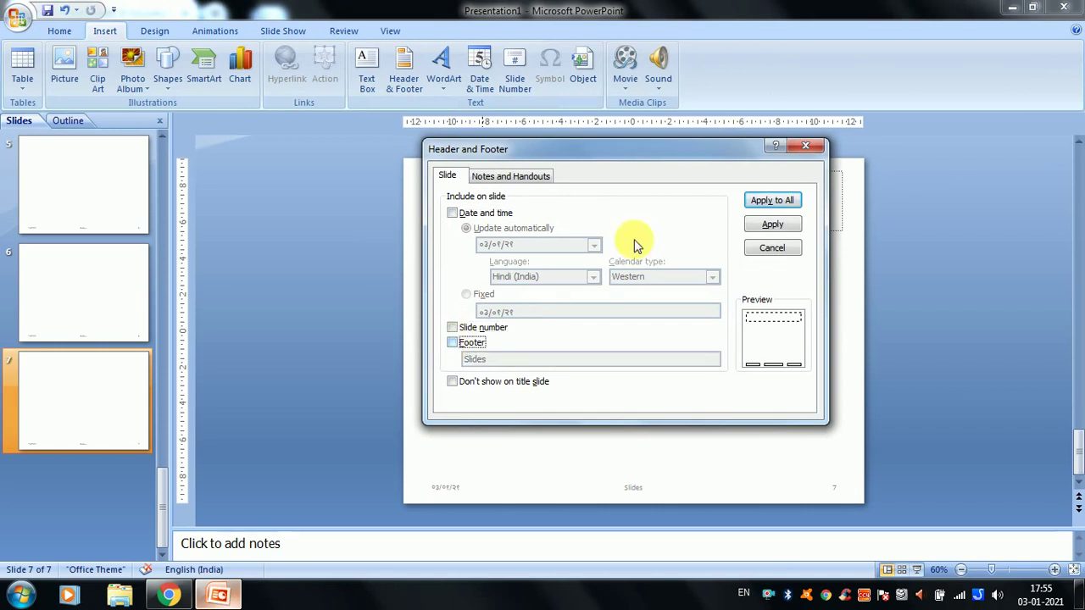
left_click(767, 201)
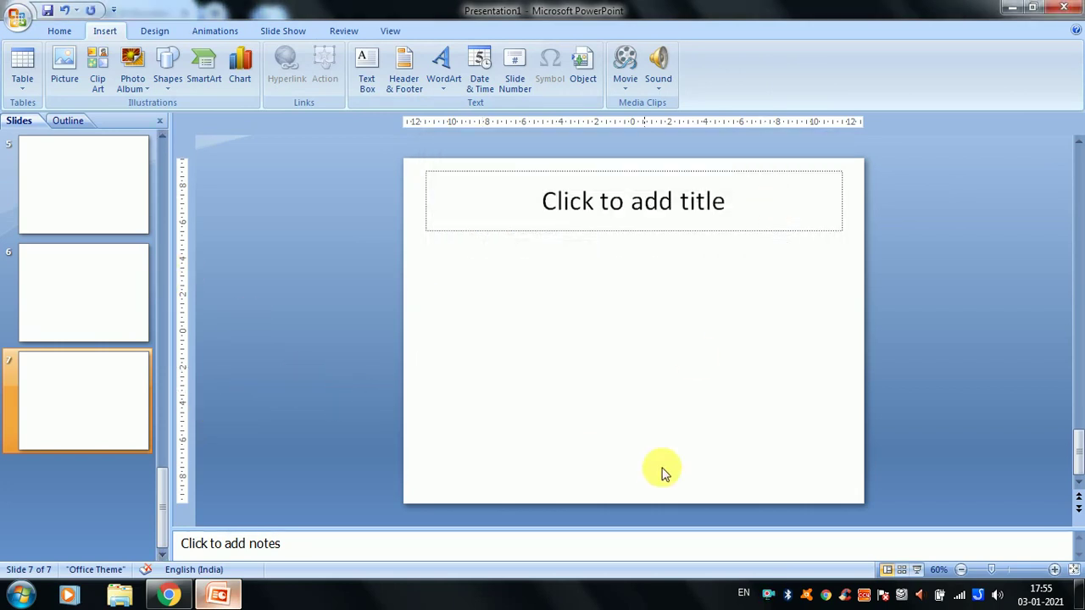
Browse back through slides 6 and 5 toward slide 1 to check the footers
left_click(116, 308)
left_click(102, 194)
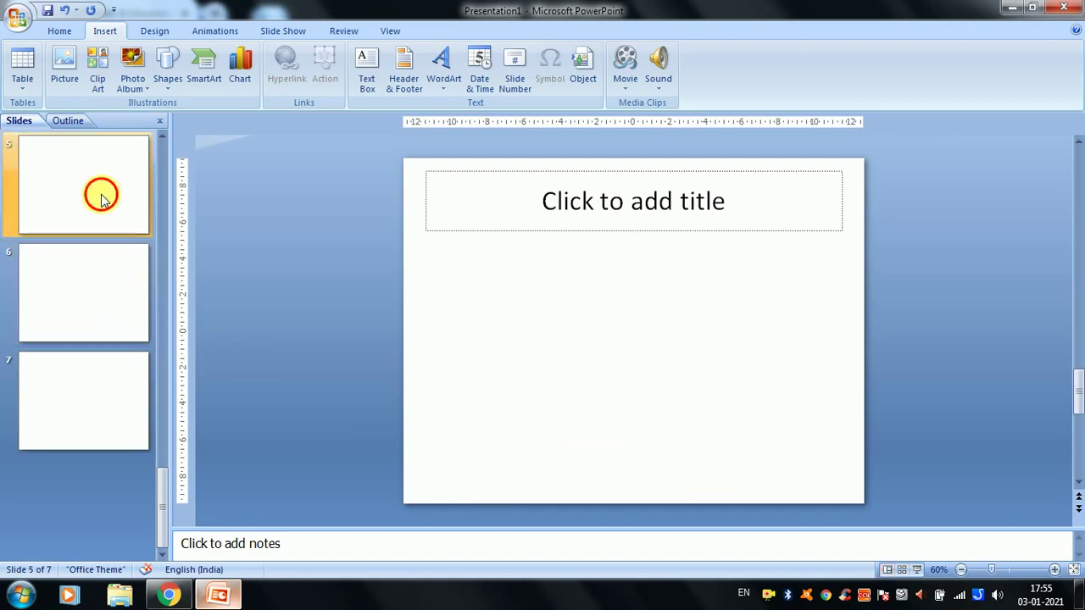
left_click_drag(1079, 322, 1078, 161)
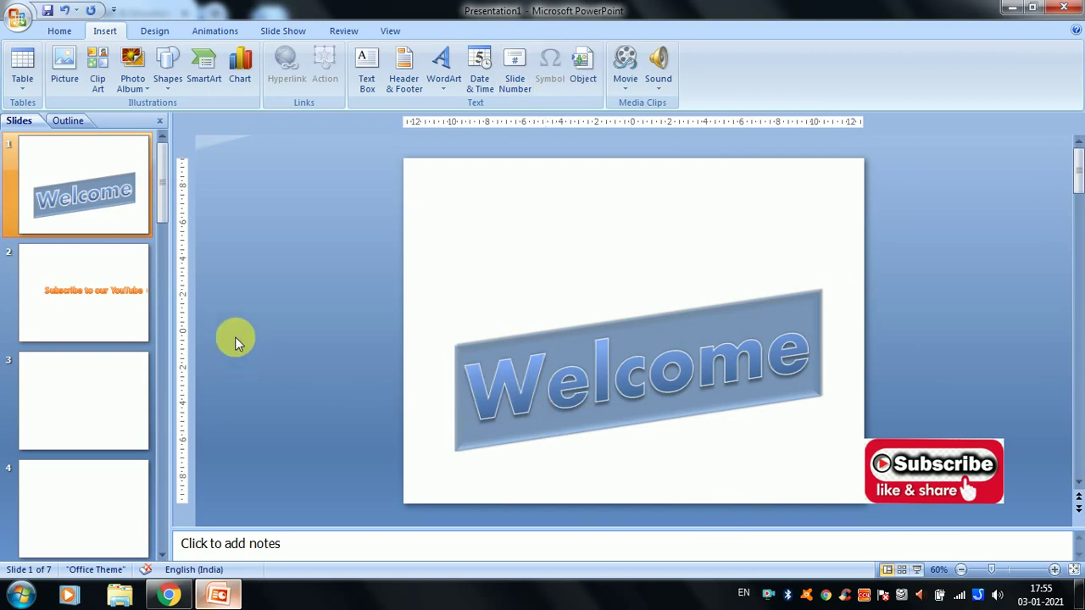
Turn the date back on in English (India) with the 03 January 2021 format
left_click(398, 70)
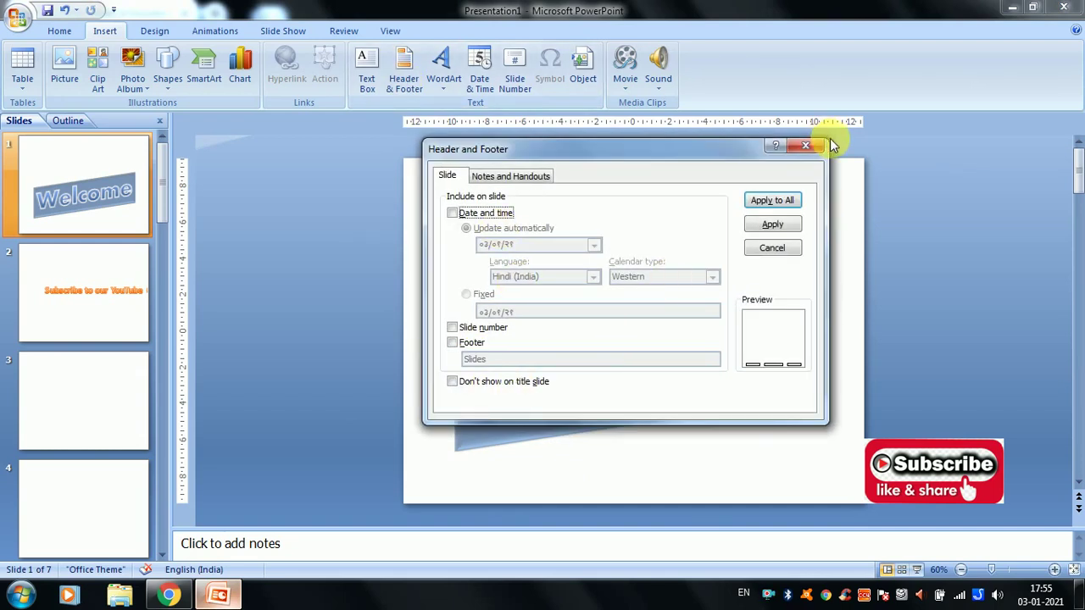
left_click(819, 146)
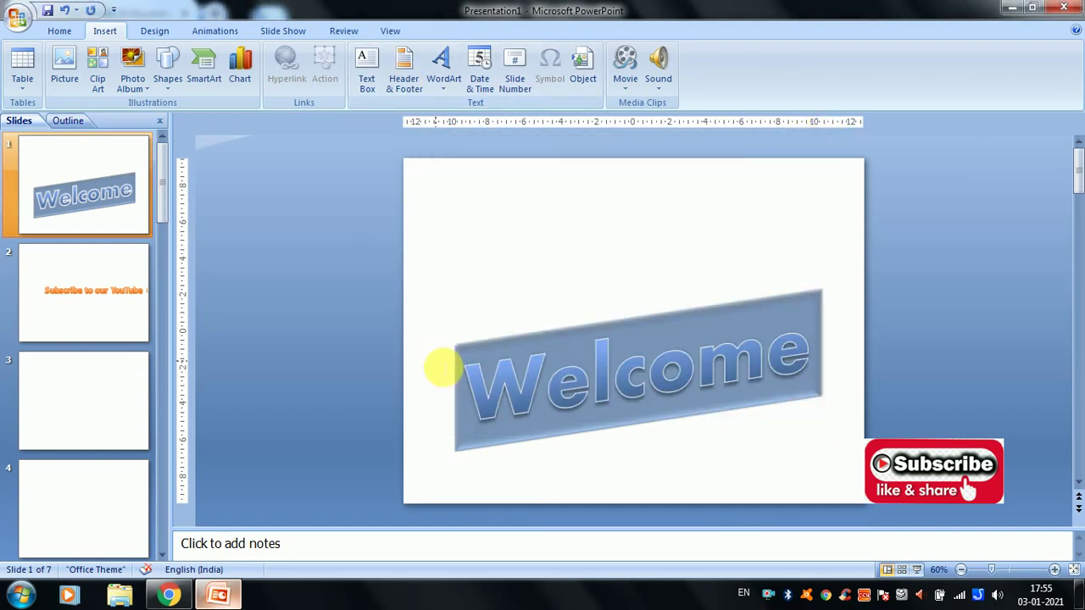
left_click(510, 77)
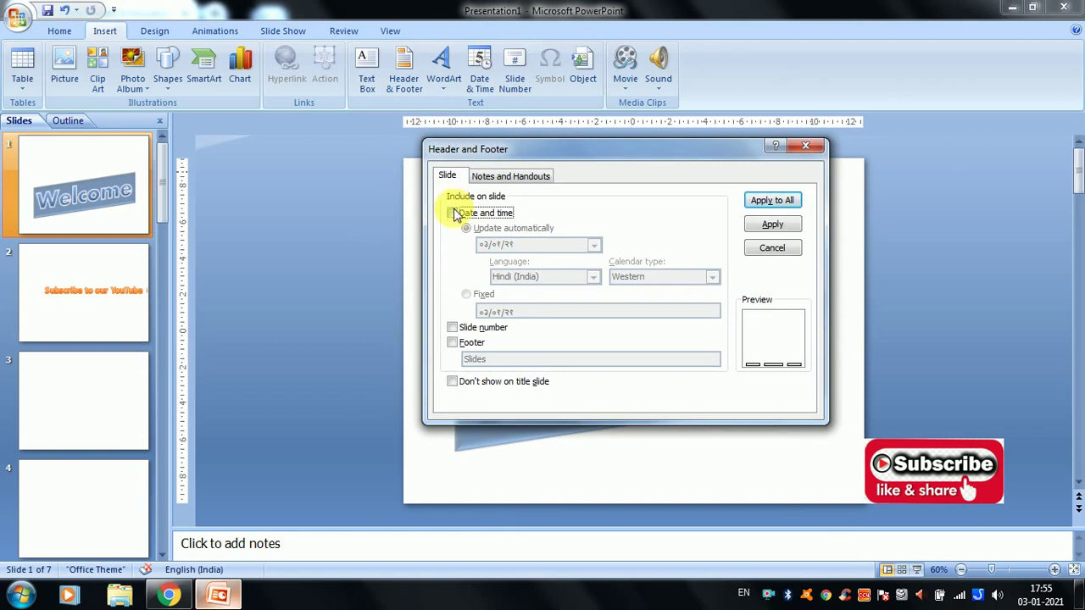
left_click(454, 214)
left_click(593, 276)
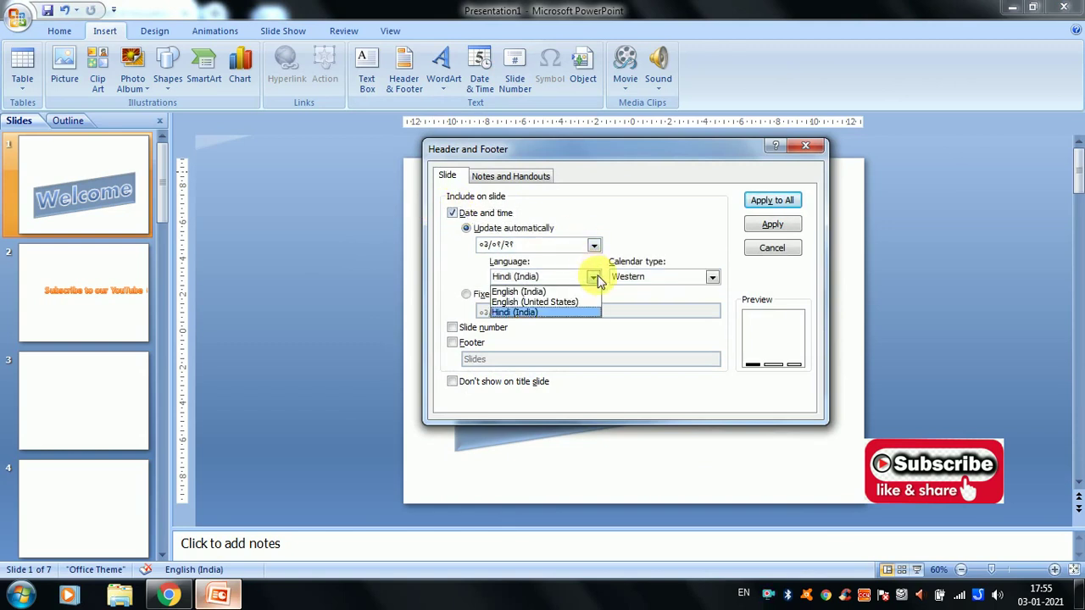
left_click(526, 291)
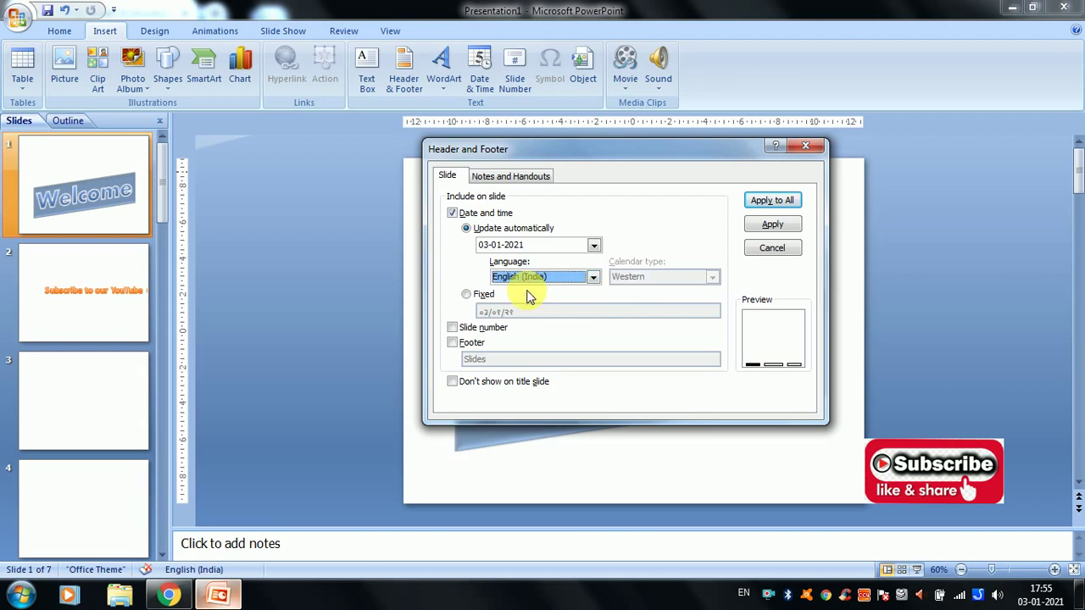
left_click(550, 245)
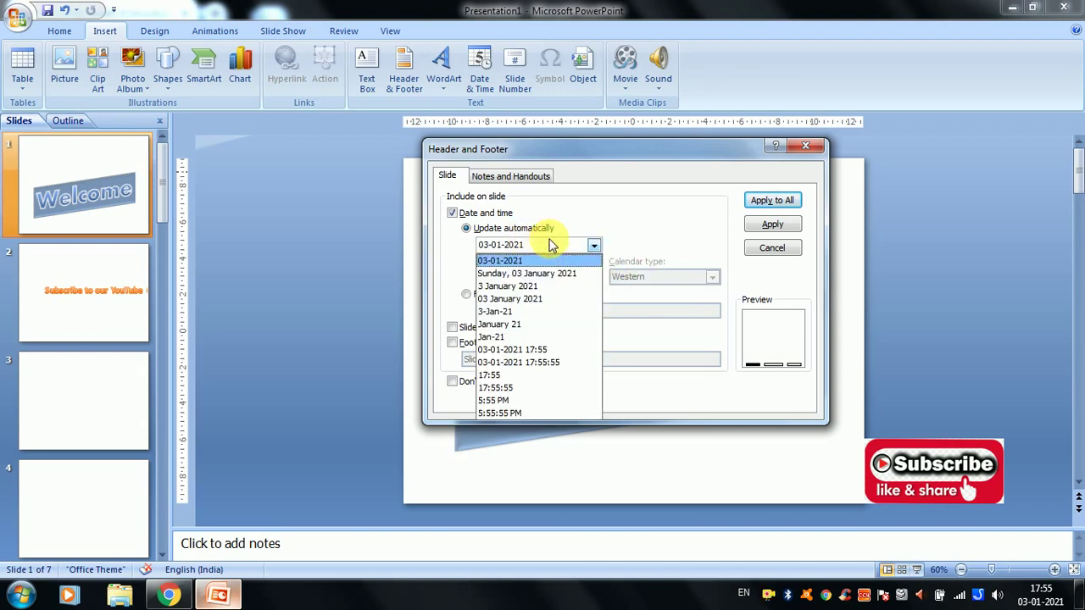
left_click(529, 298)
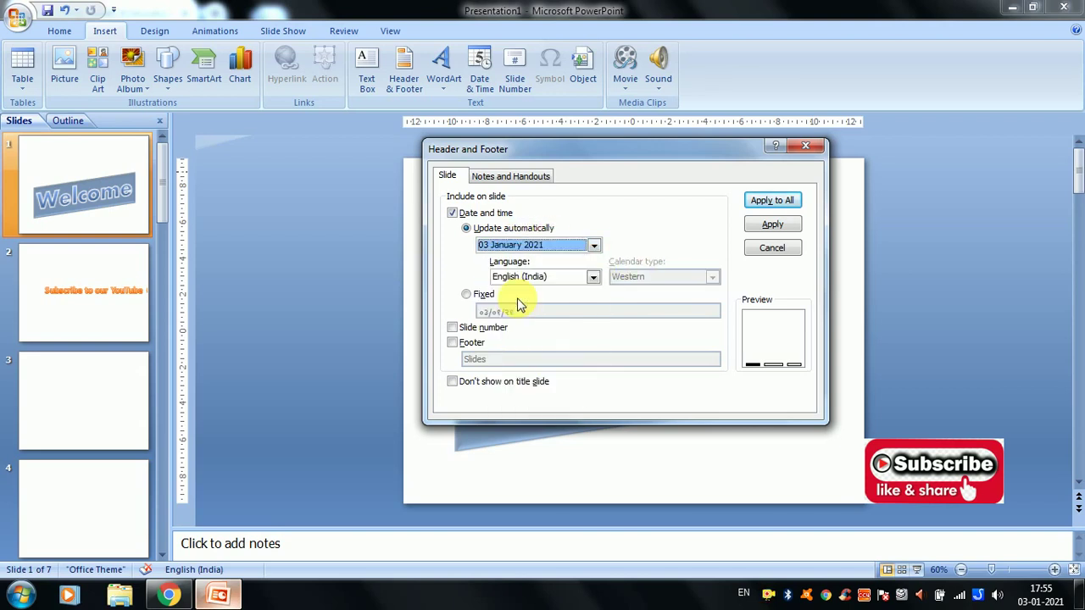
Add slide numbers and a 'Subscribe' footer, applying everything to all slides
left_click(456, 330)
left_click(452, 344)
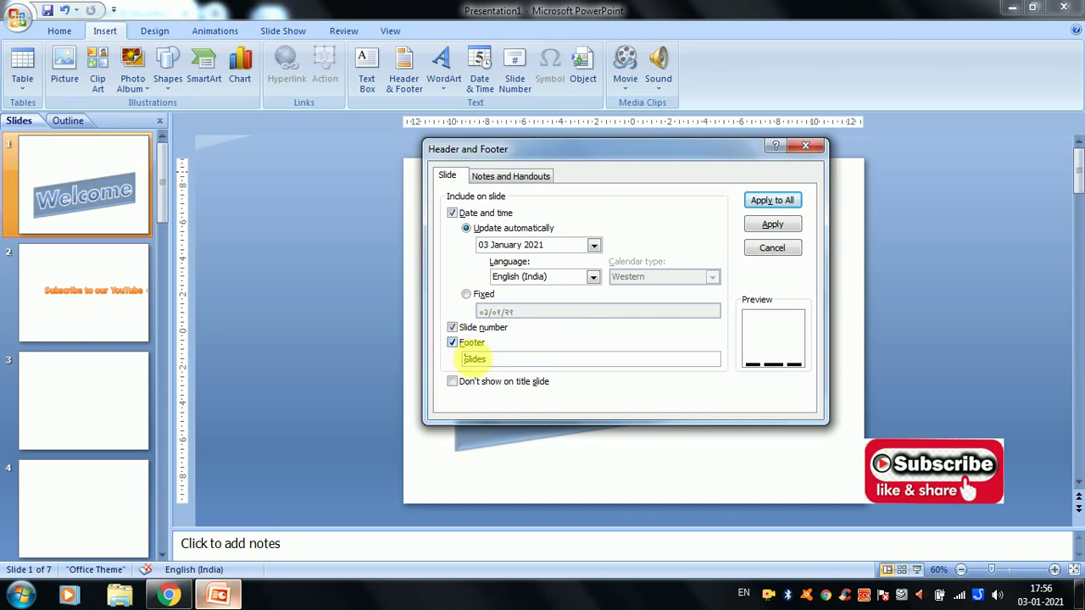
left_click_drag(487, 359, 413, 371)
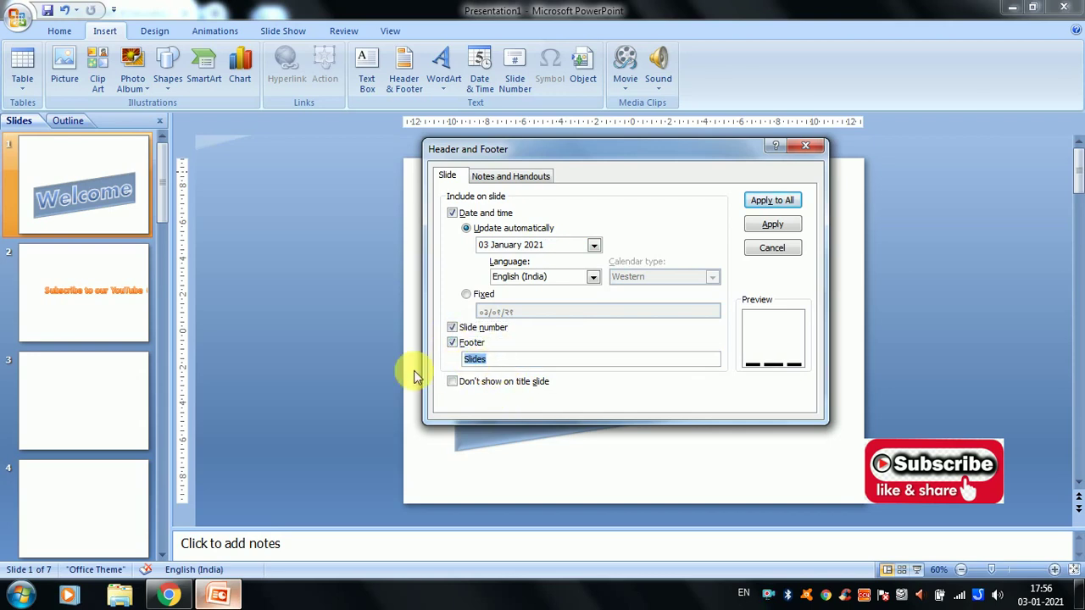
type("Sub")
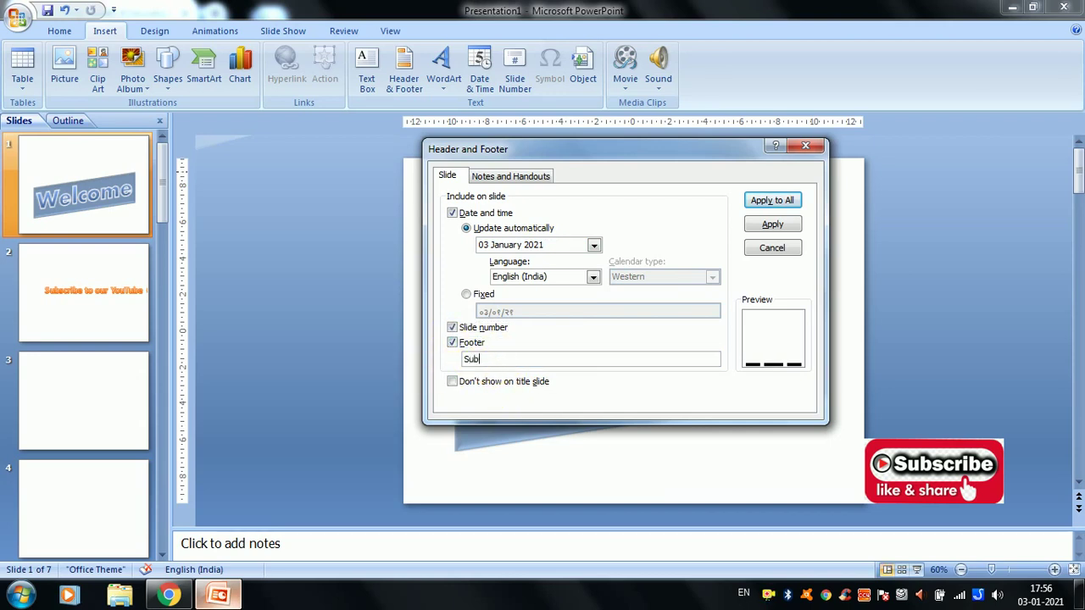
type("scribe")
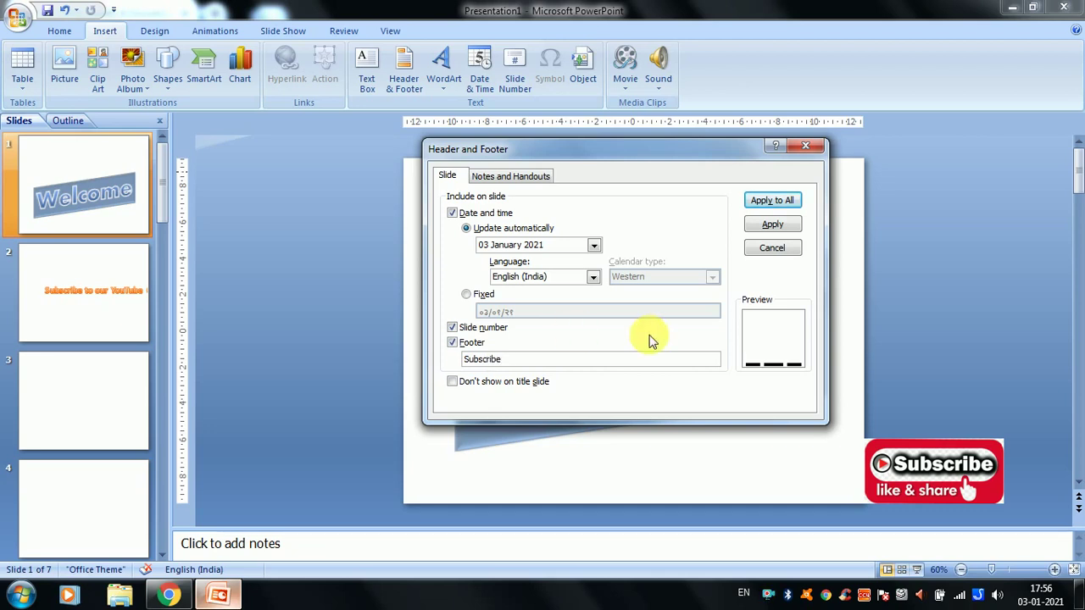
left_click(769, 226)
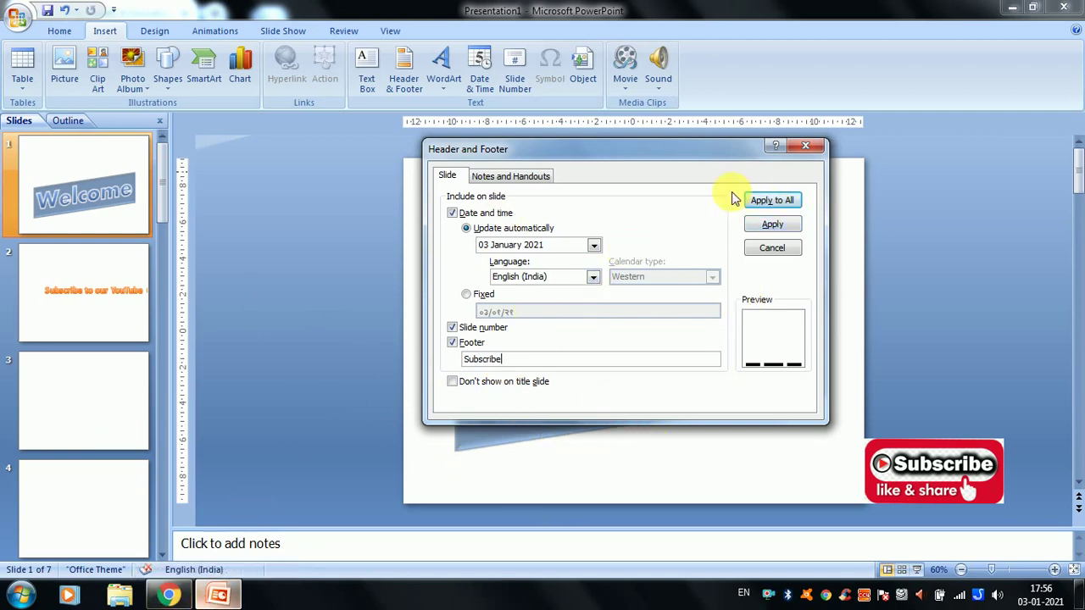
left_click(775, 224)
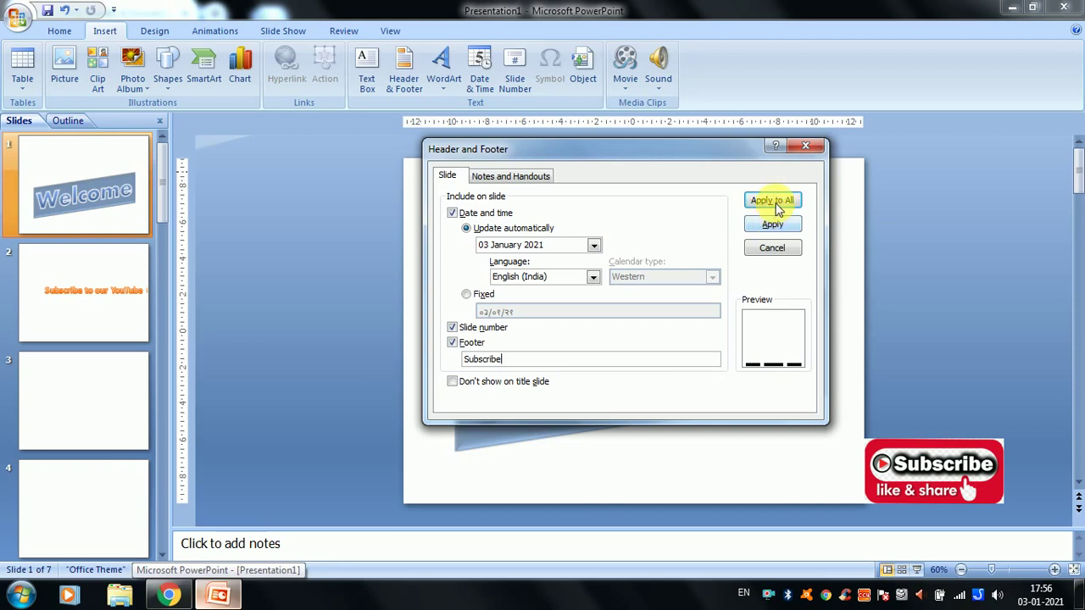
left_click(773, 203)
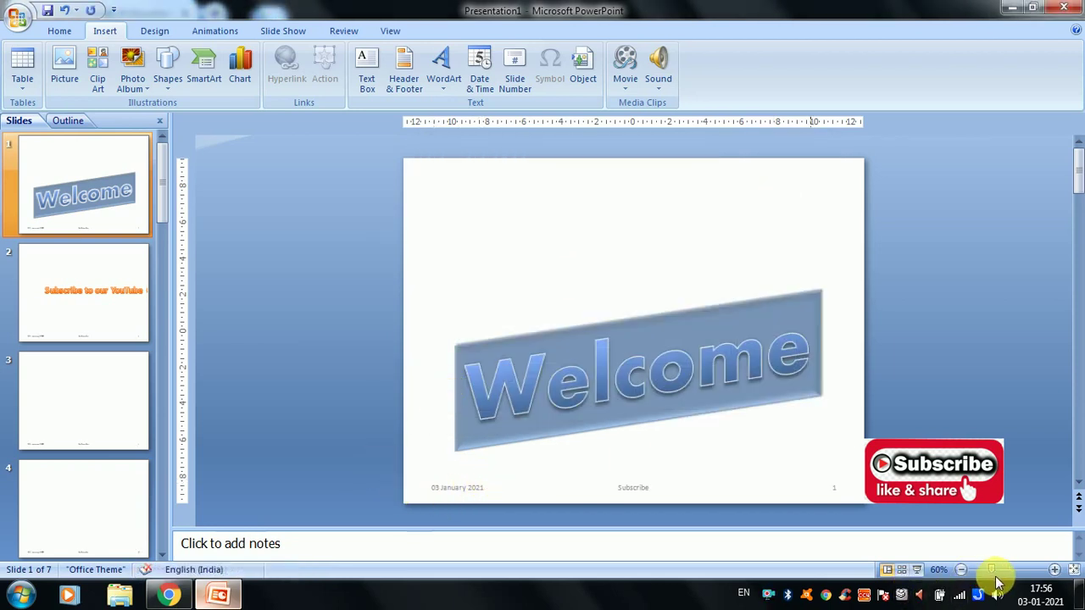
Step through slides 1, 3 and 4, zooming out so each footer is visible
left_click_drag(999, 578, 1003, 576)
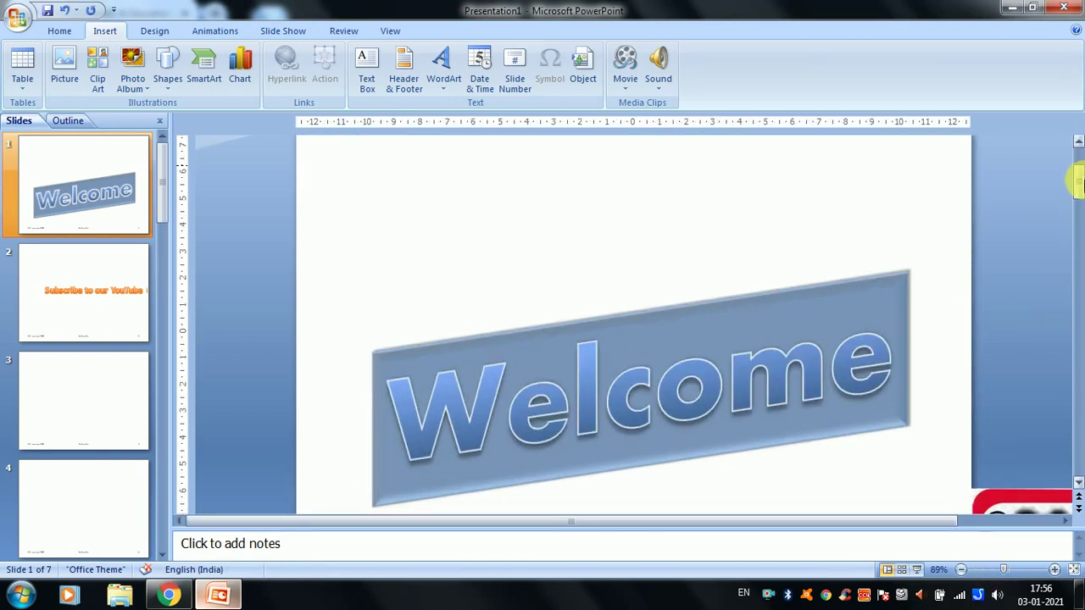
left_click_drag(1076, 180, 1078, 212)
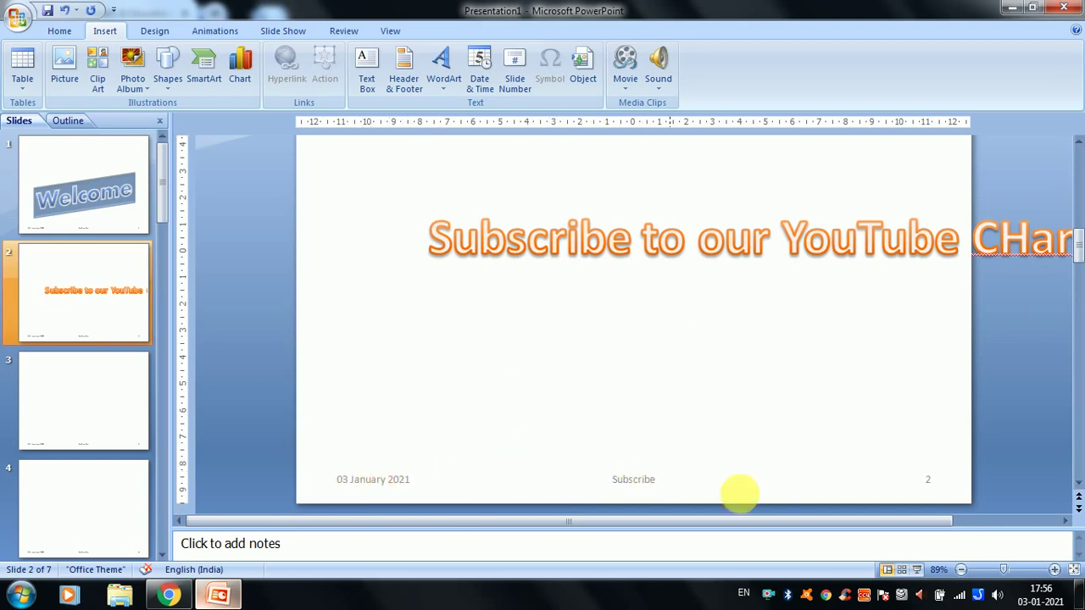
left_click(66, 232)
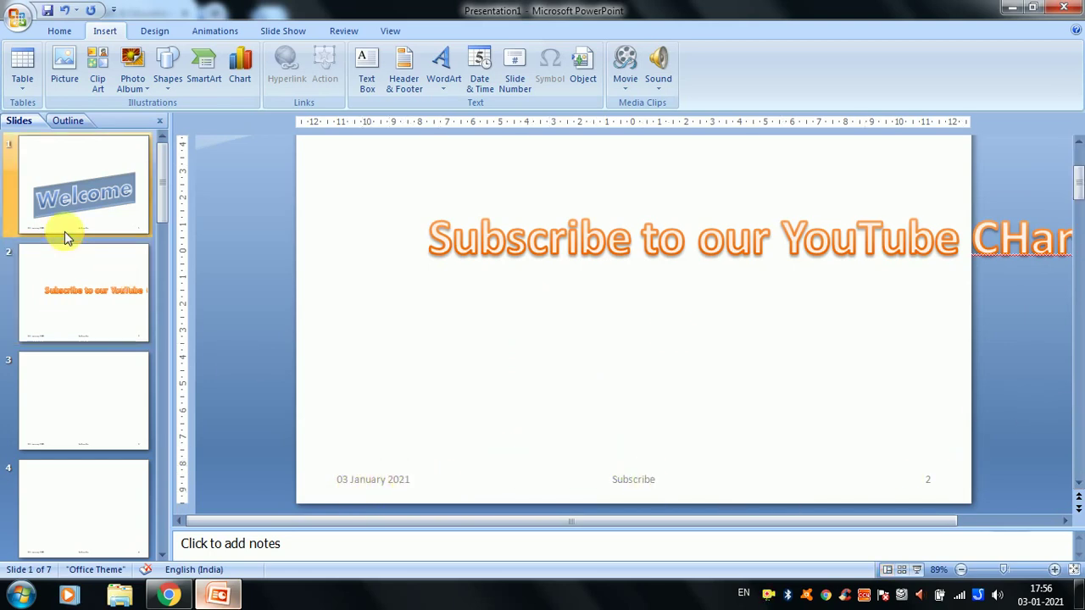
left_click(88, 421)
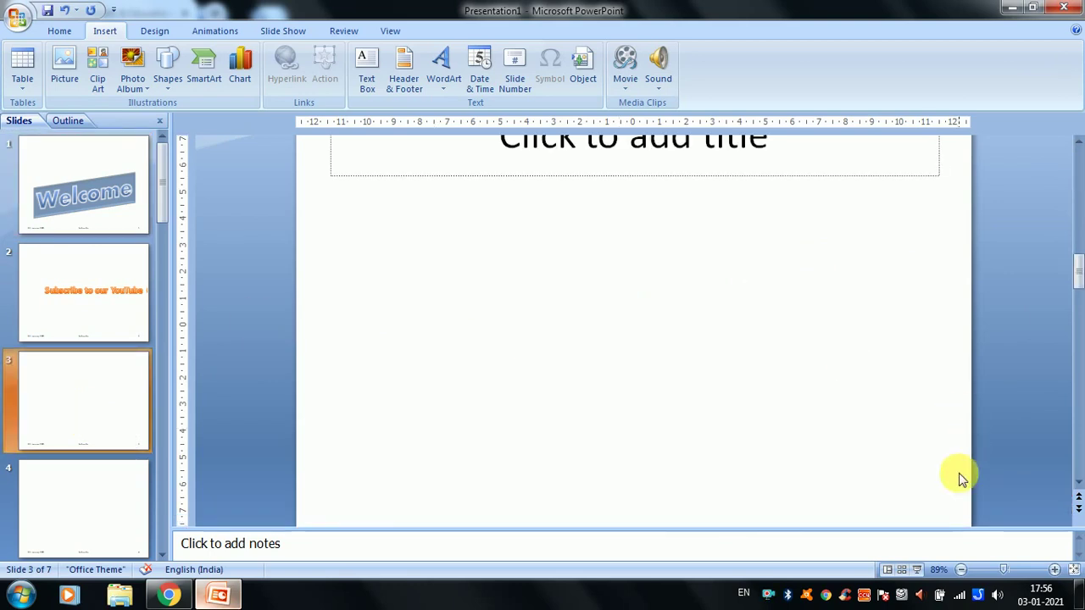
left_click(960, 569)
left_click(960, 569)
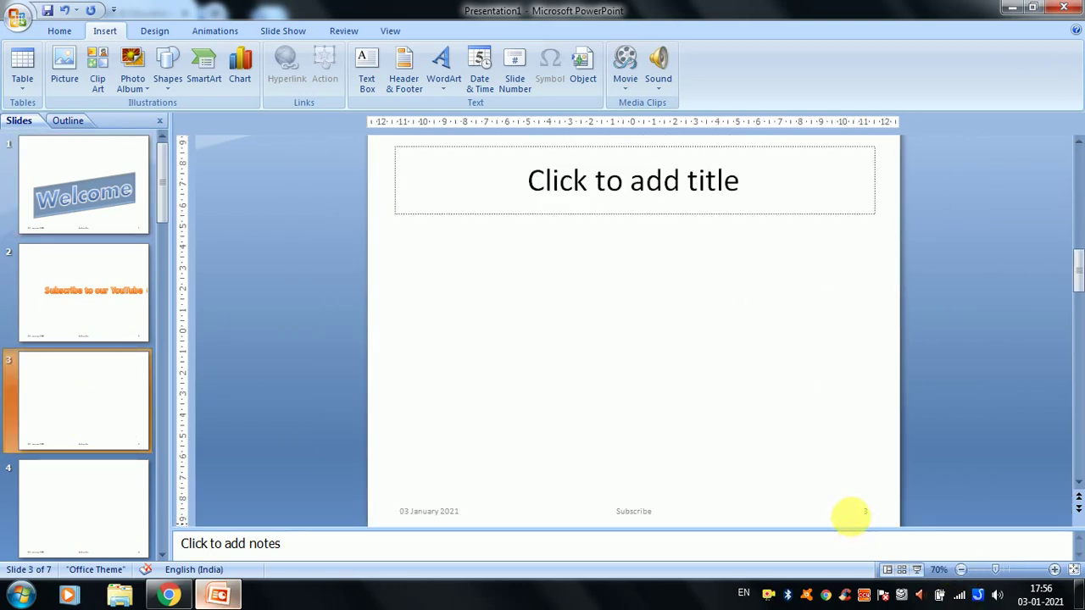
left_click(85, 530)
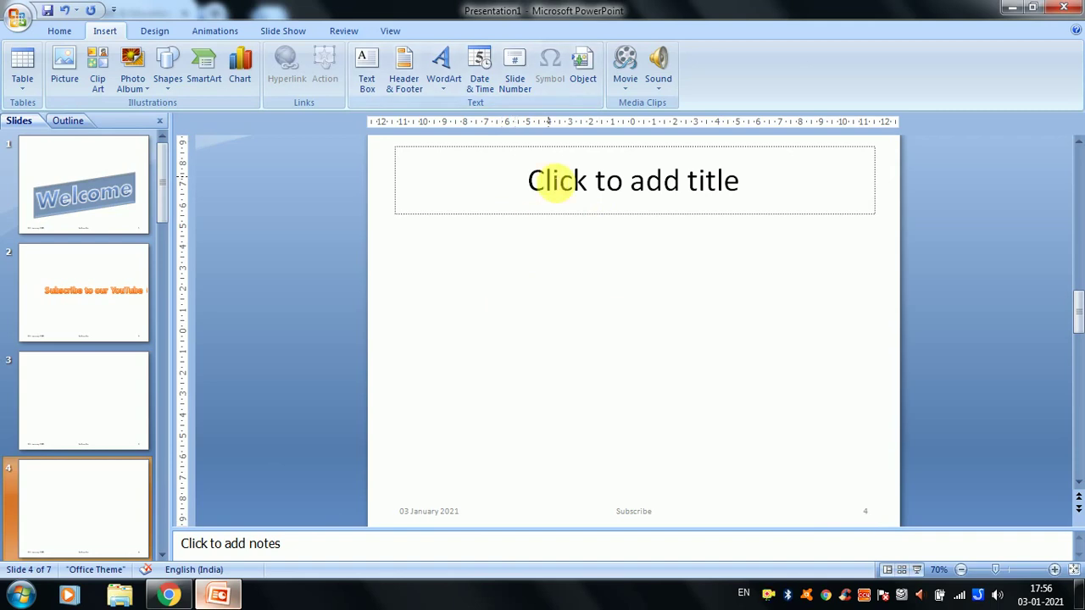
Type 'Trust' as slide 4's title and select it
left_click(557, 181)
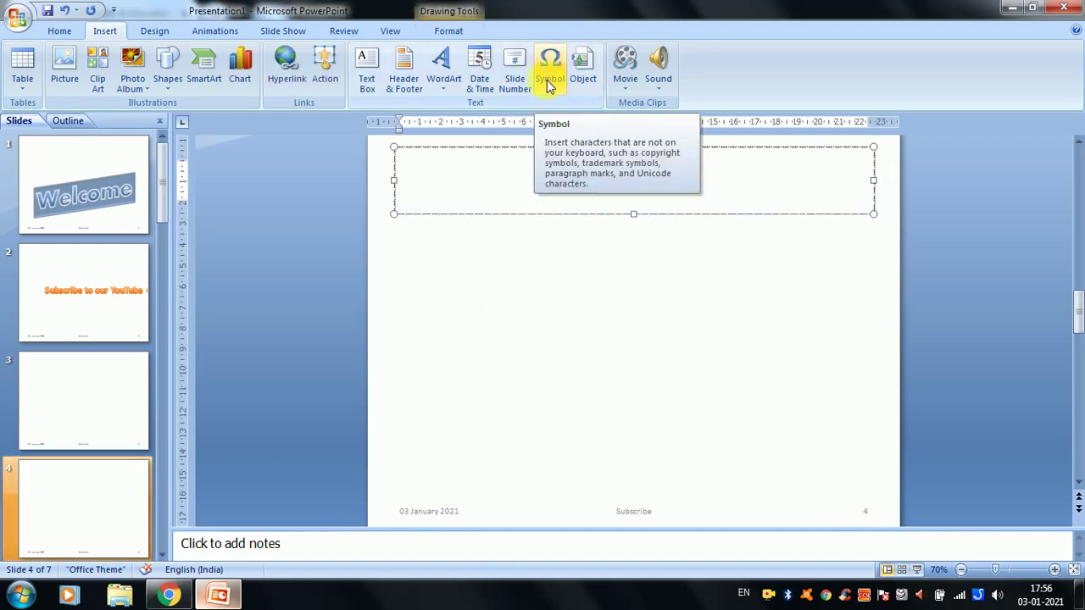
type("T")
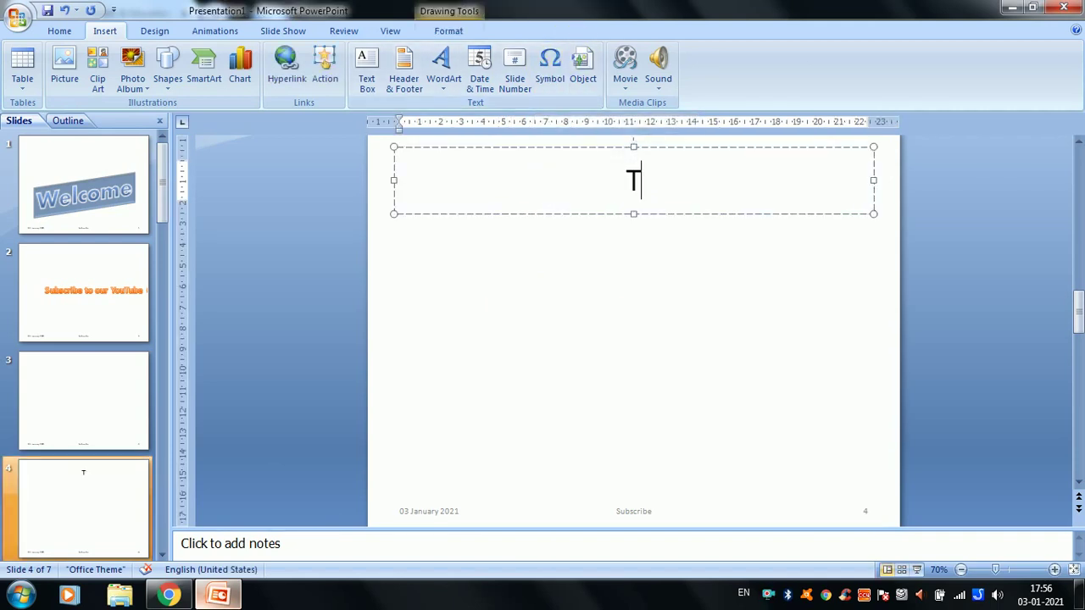
type("rust")
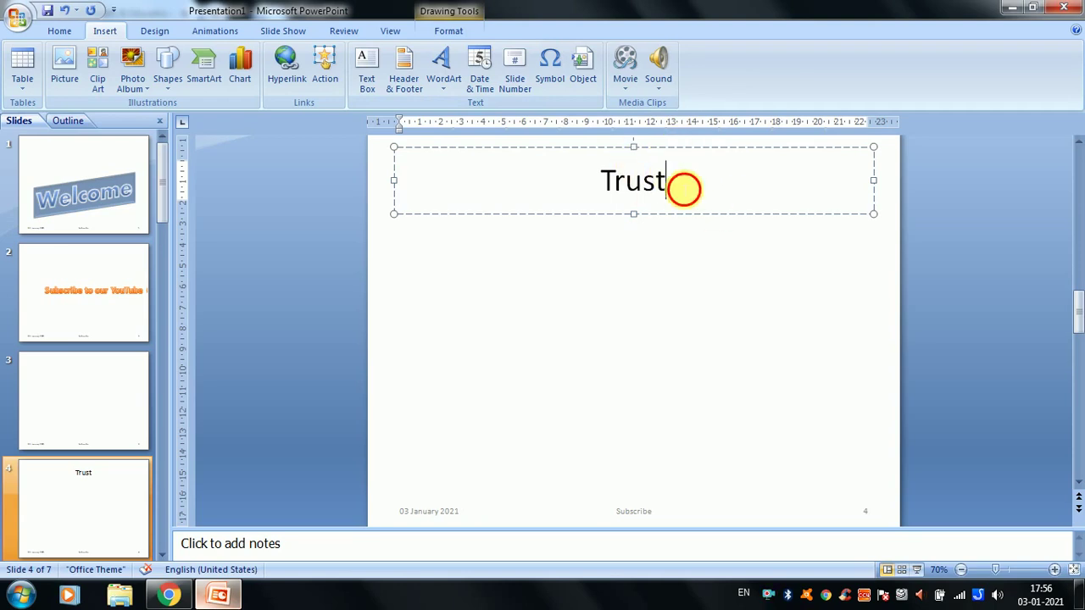
left_click_drag(685, 186, 520, 213)
Insert the registered sign ® into the title from the Symbol dialog
left_click(552, 74)
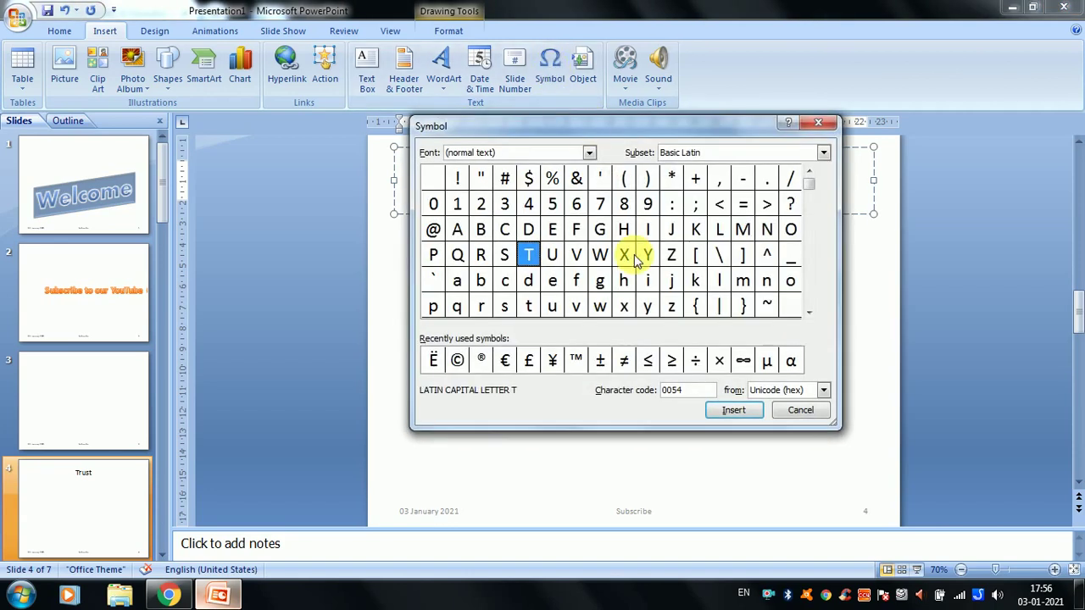
left_click_drag(809, 195, 810, 302)
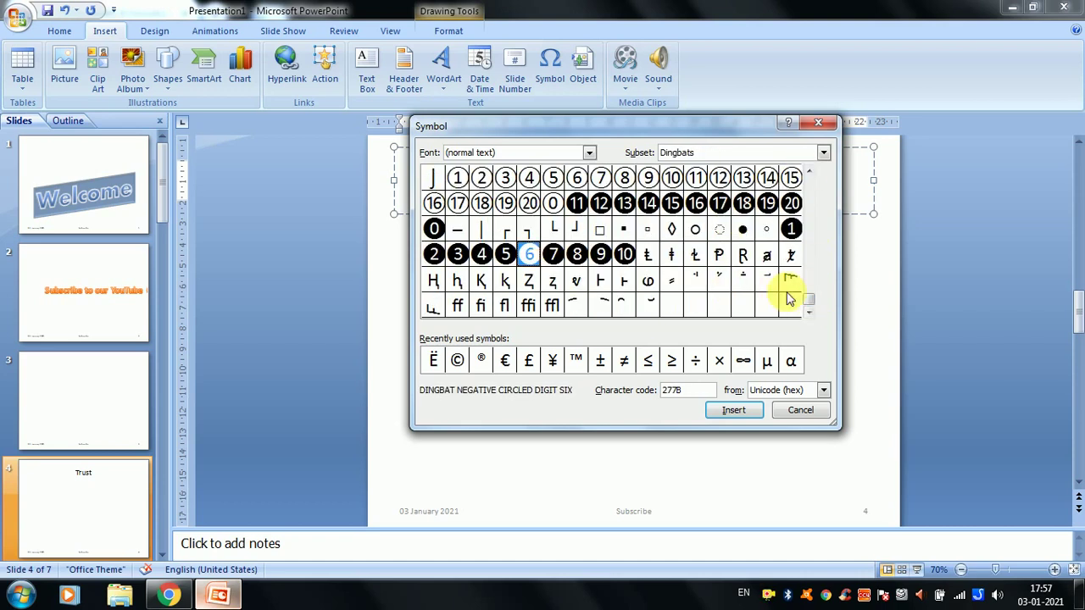
left_click(480, 358)
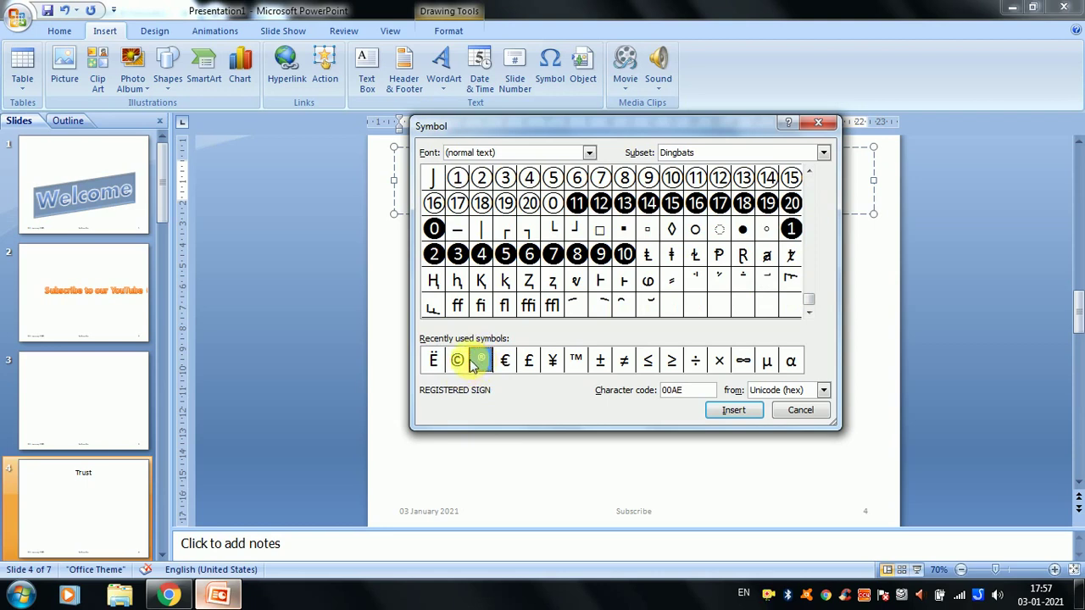
left_click(458, 361)
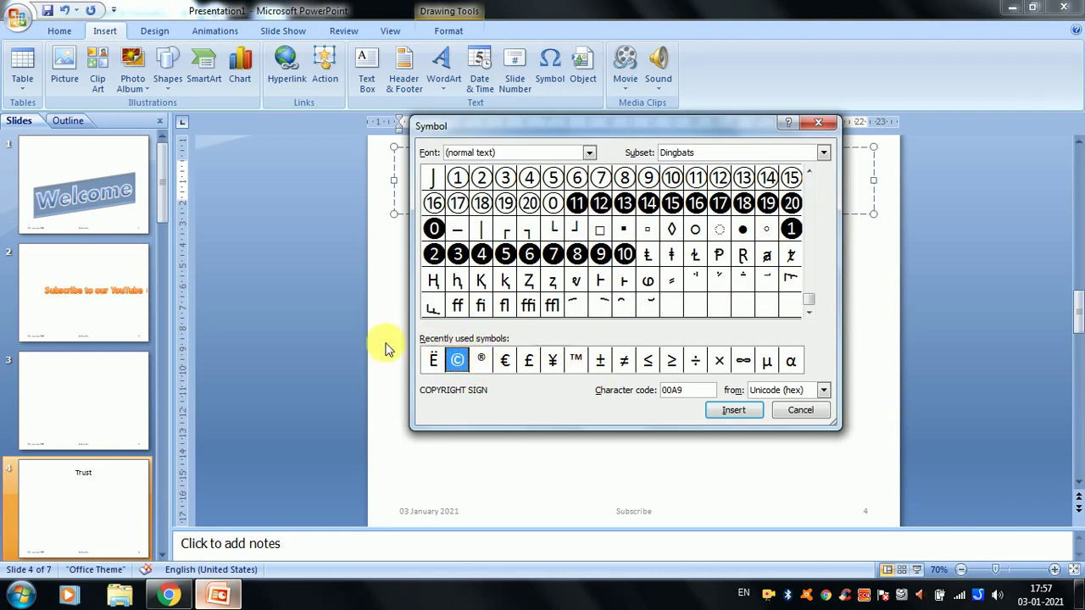
left_click(480, 362)
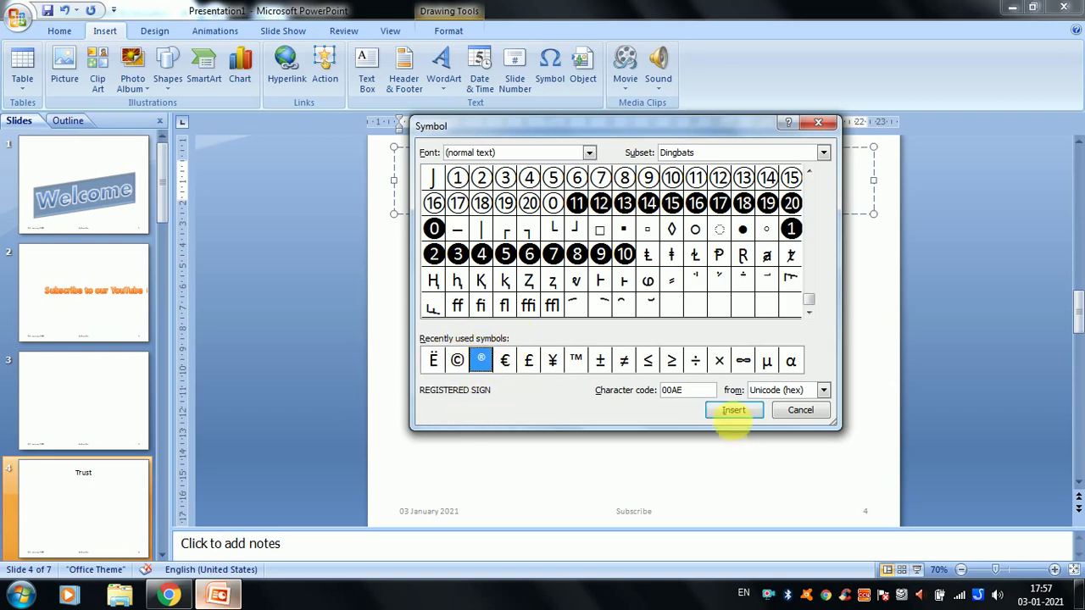
left_click(733, 413)
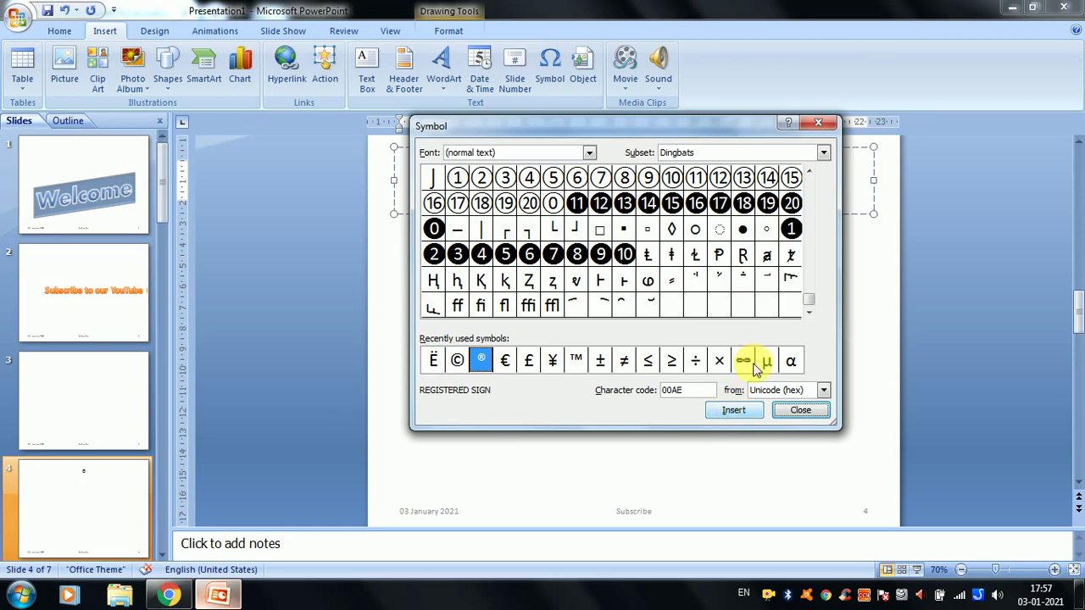
left_click(800, 410)
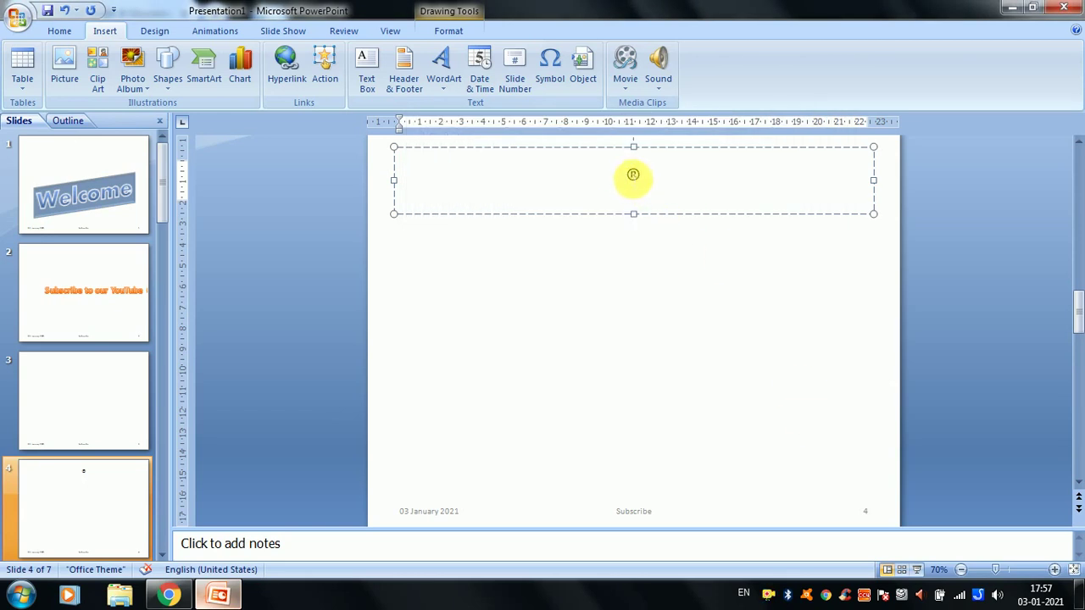
Retype 'Trust' before the ® and enlarge the whole Trust® title by two font sizes
type("T")
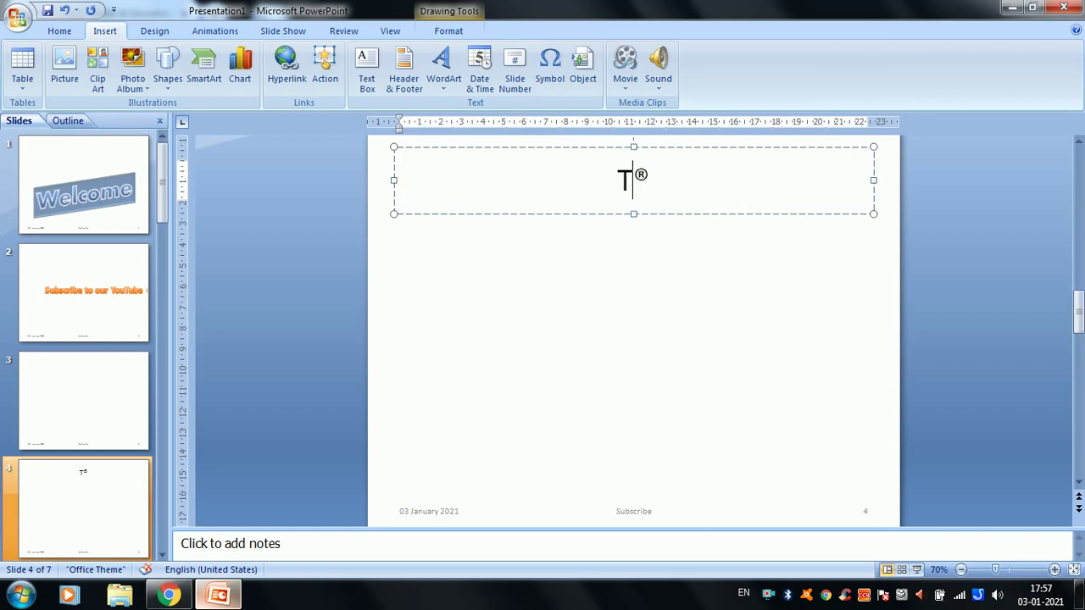
type("rust")
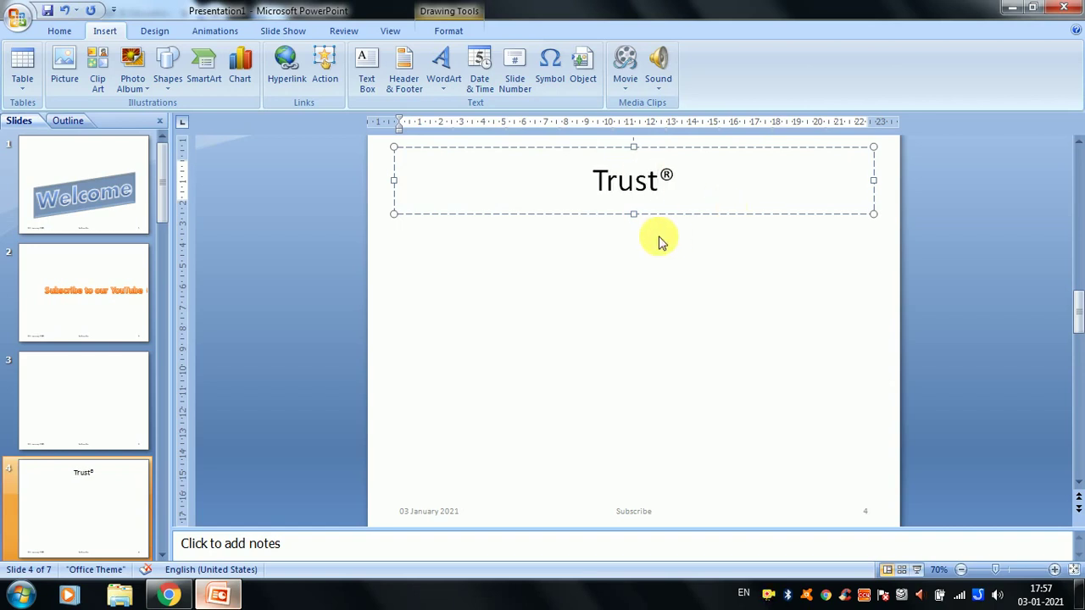
left_click(673, 201)
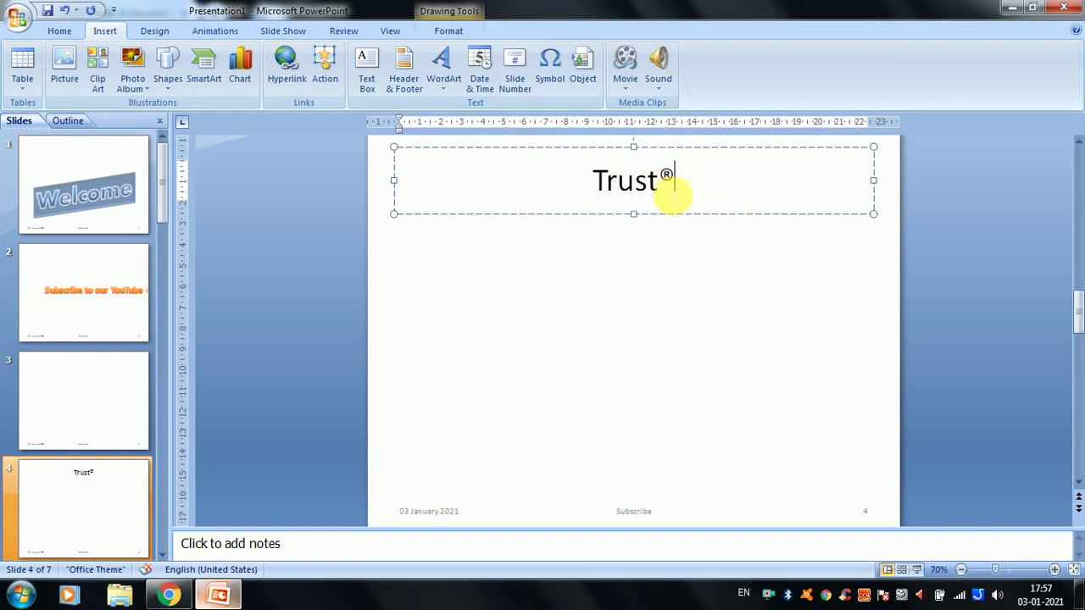
left_click_drag(680, 181, 584, 184)
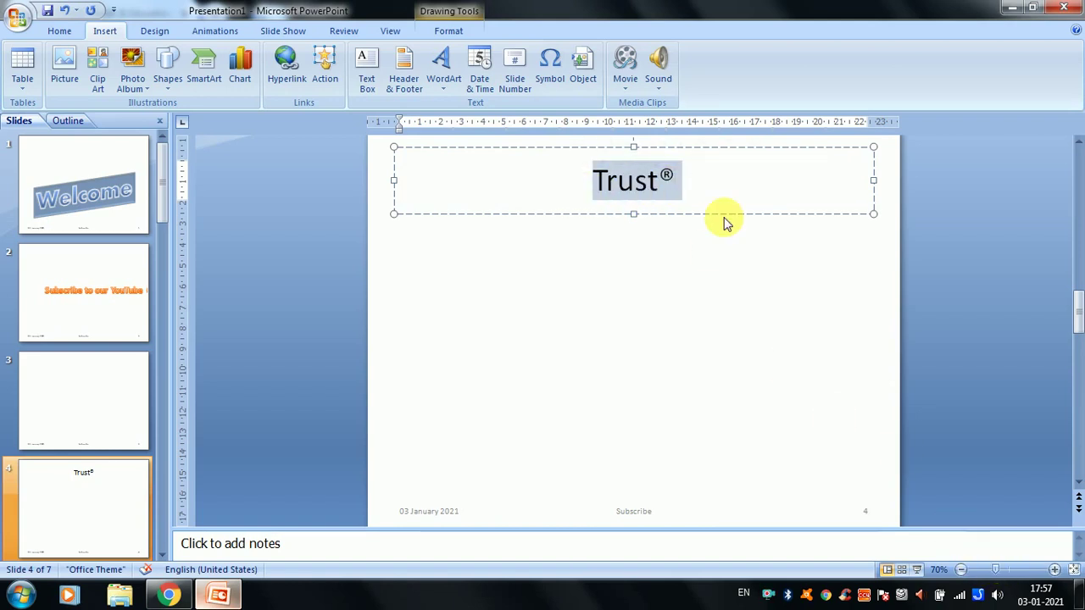
key("ctrl+shift+period")
key("ctrl+shift+period")
key("ctrl+shift+period")
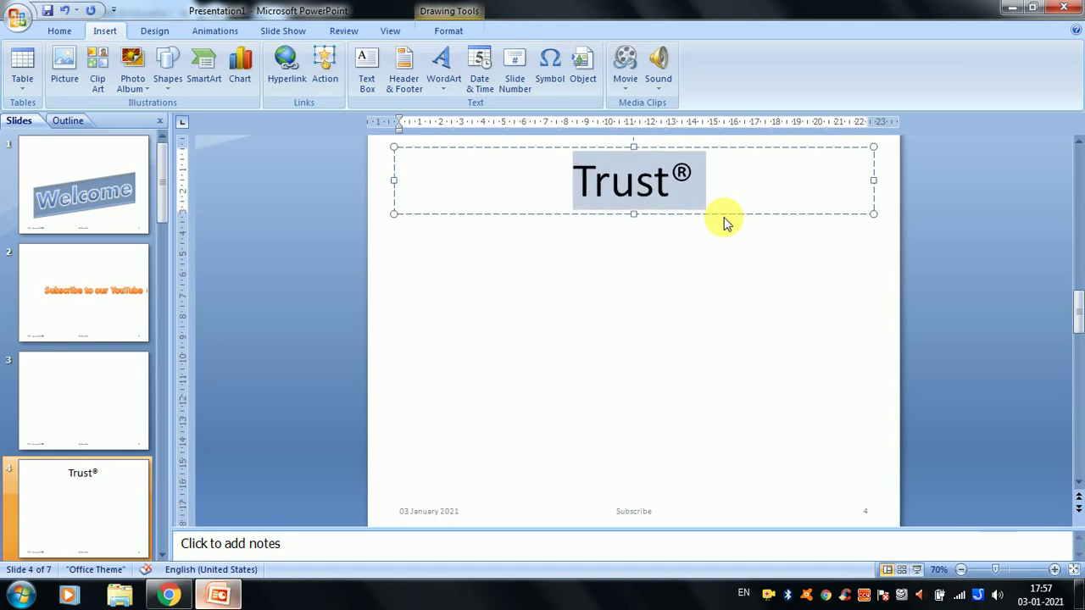
key("ctrl+shift+period")
left_click(635, 202)
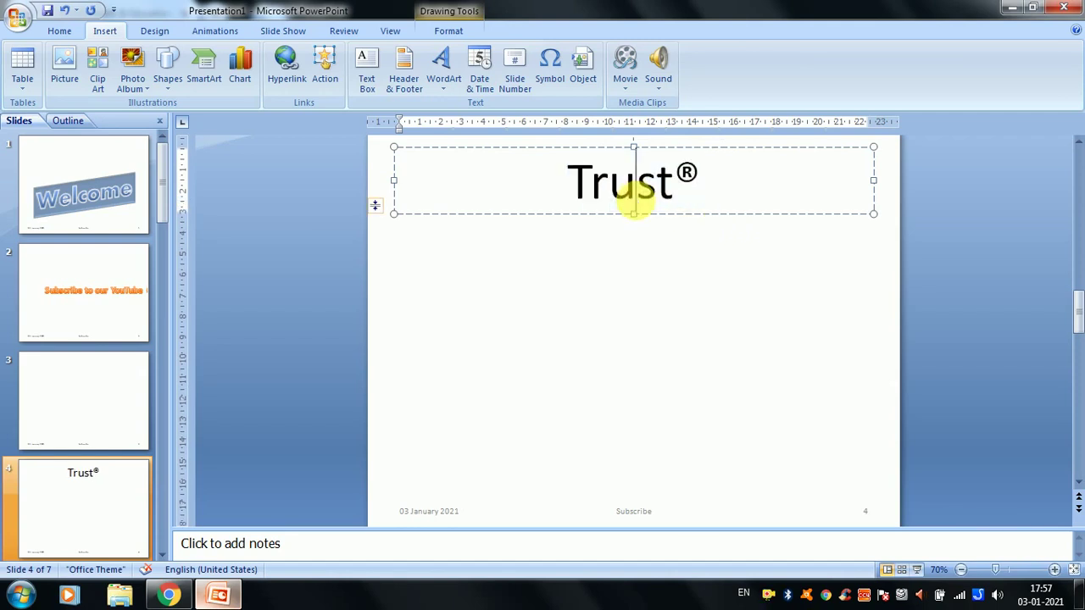
Dismiss the Insert Object dialog without embedding anything, then bring the YouTube videos page forward in Chrome
left_click(581, 84)
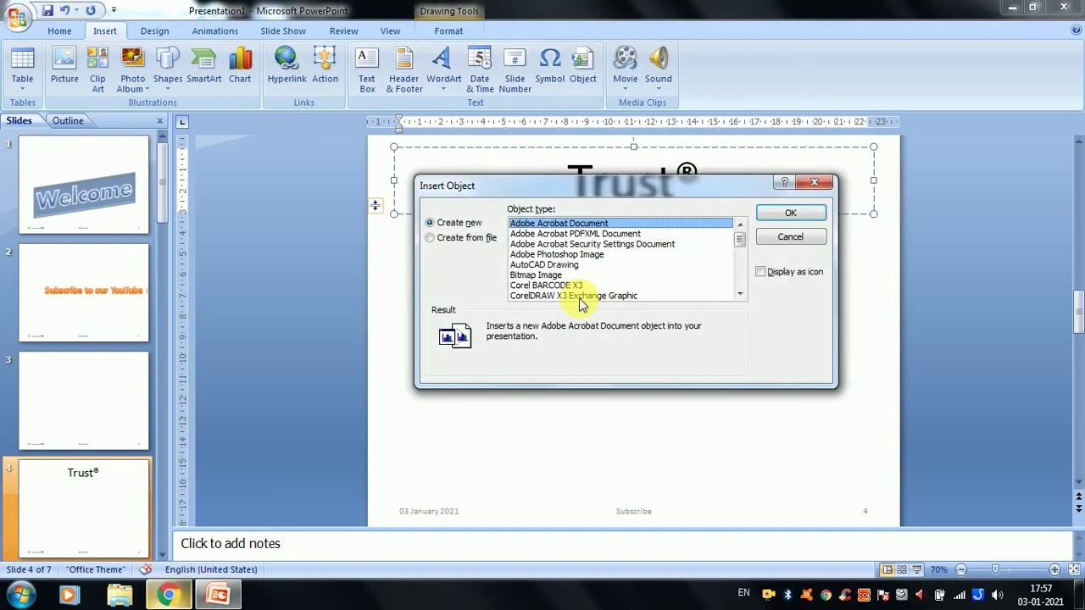
key("Escape")
left_click(168, 596)
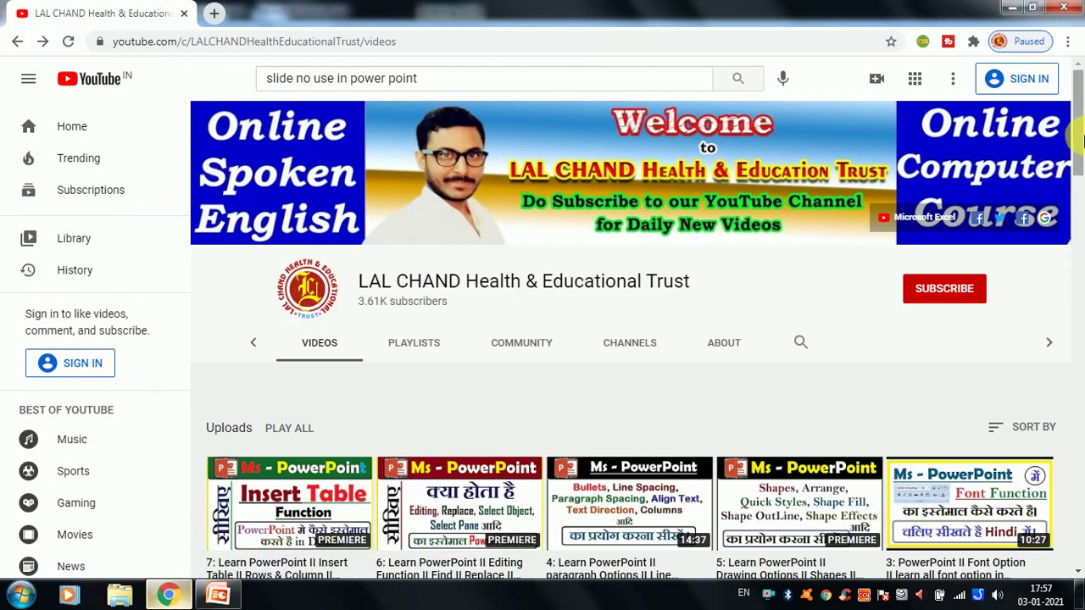
scroll(1081, 149, "down", 1)
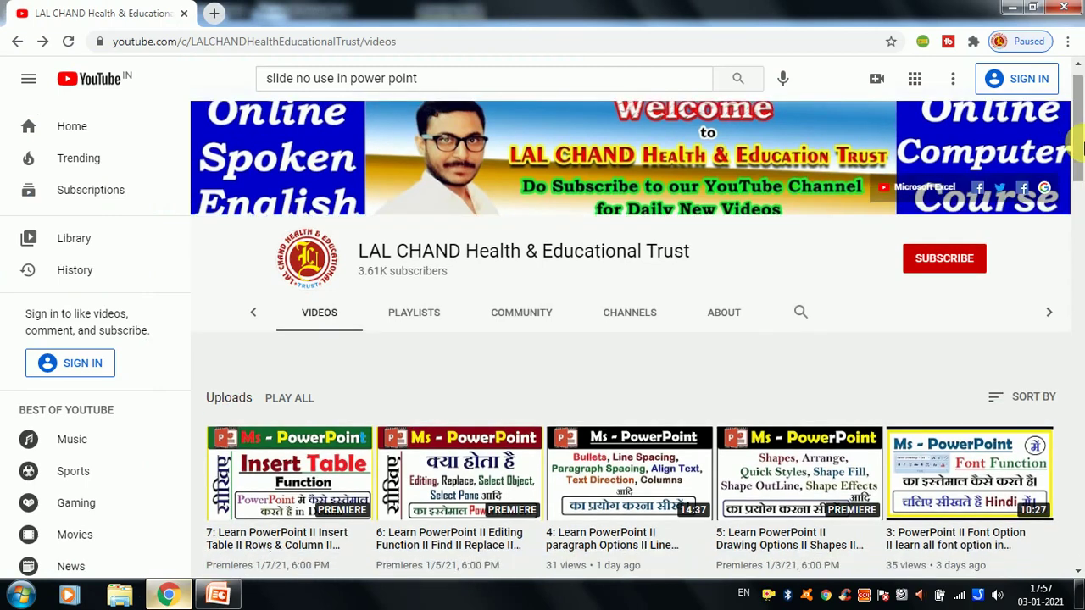
mouse_move(1082, 157)
left_mouse_down()
mouse_move(1081, 273)
mouse_move(1079, 118)
left_mouse_up()
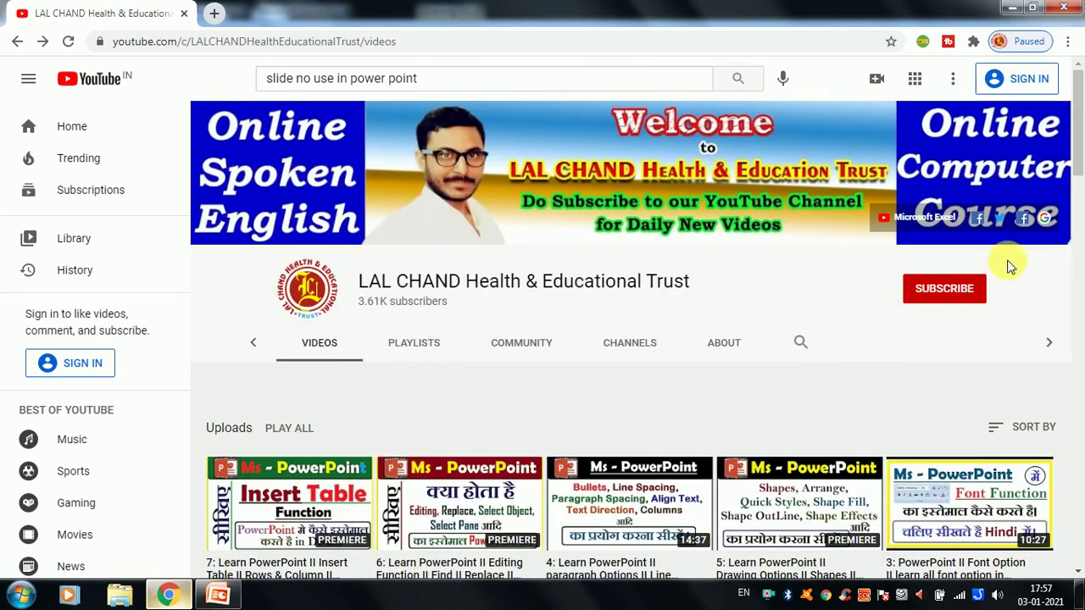